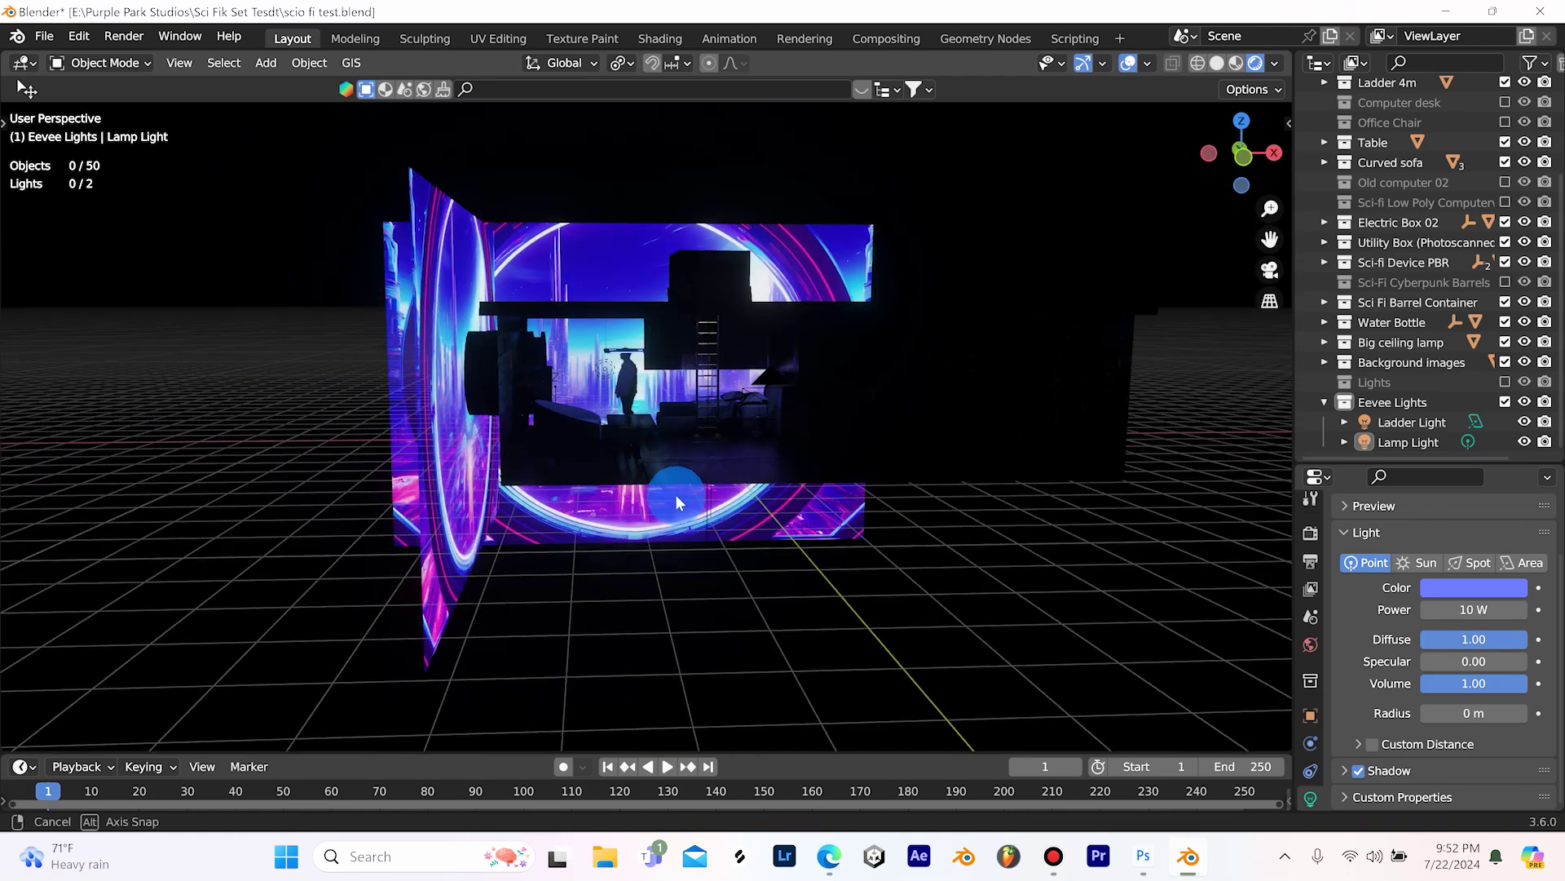
Step: Look over the sci-fi room interior in the rendered viewport
scroll(686, 455, "up", 8)
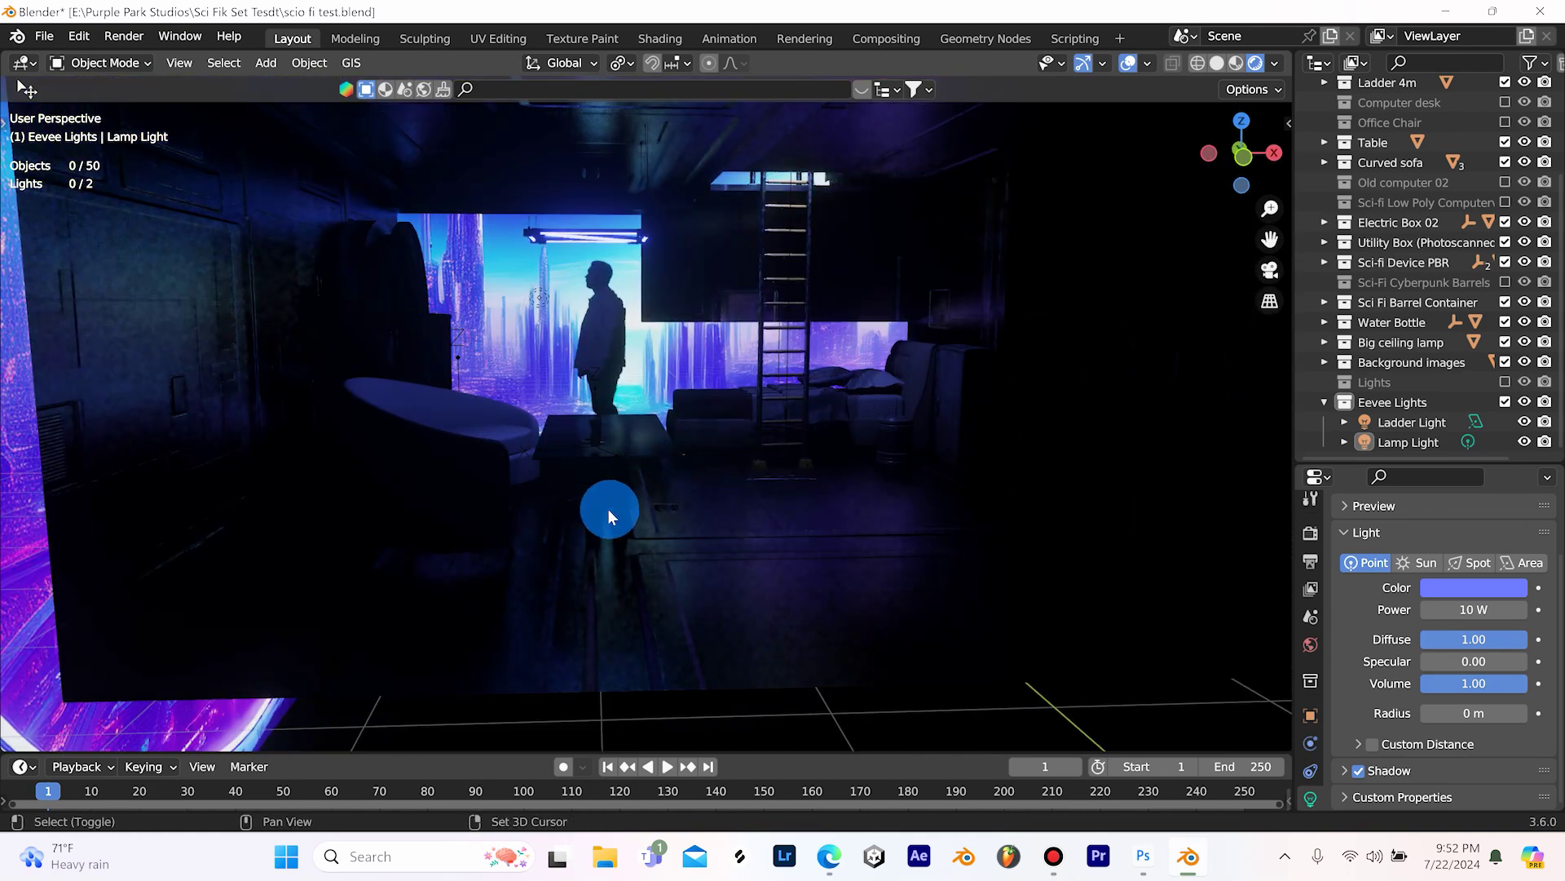
middle_click_drag(609, 515, 618, 575)
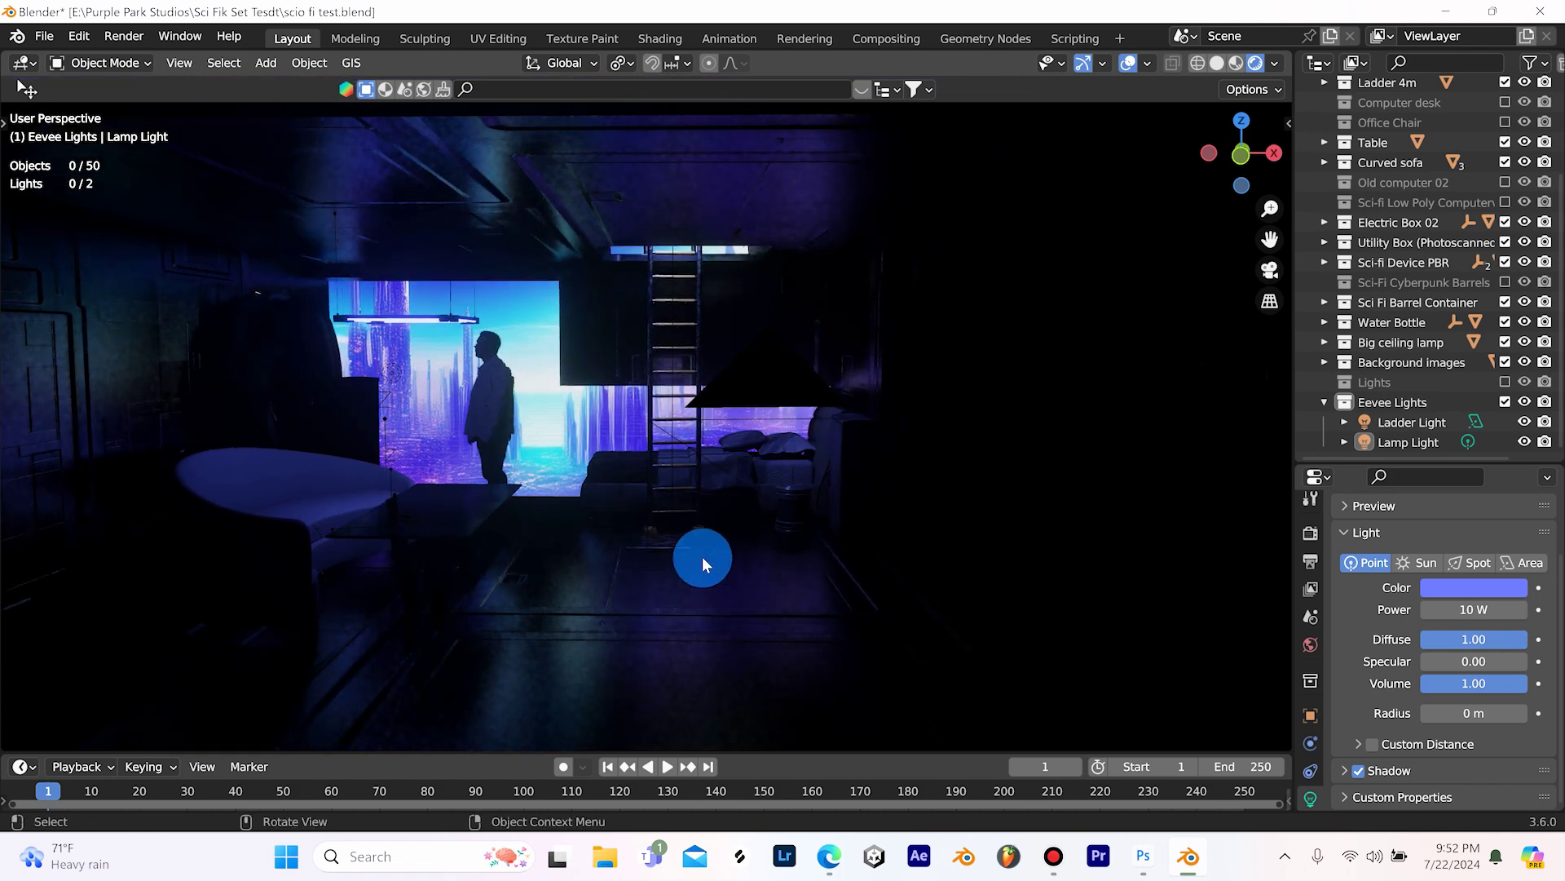
middle_click_drag(707, 551, 942, 603)
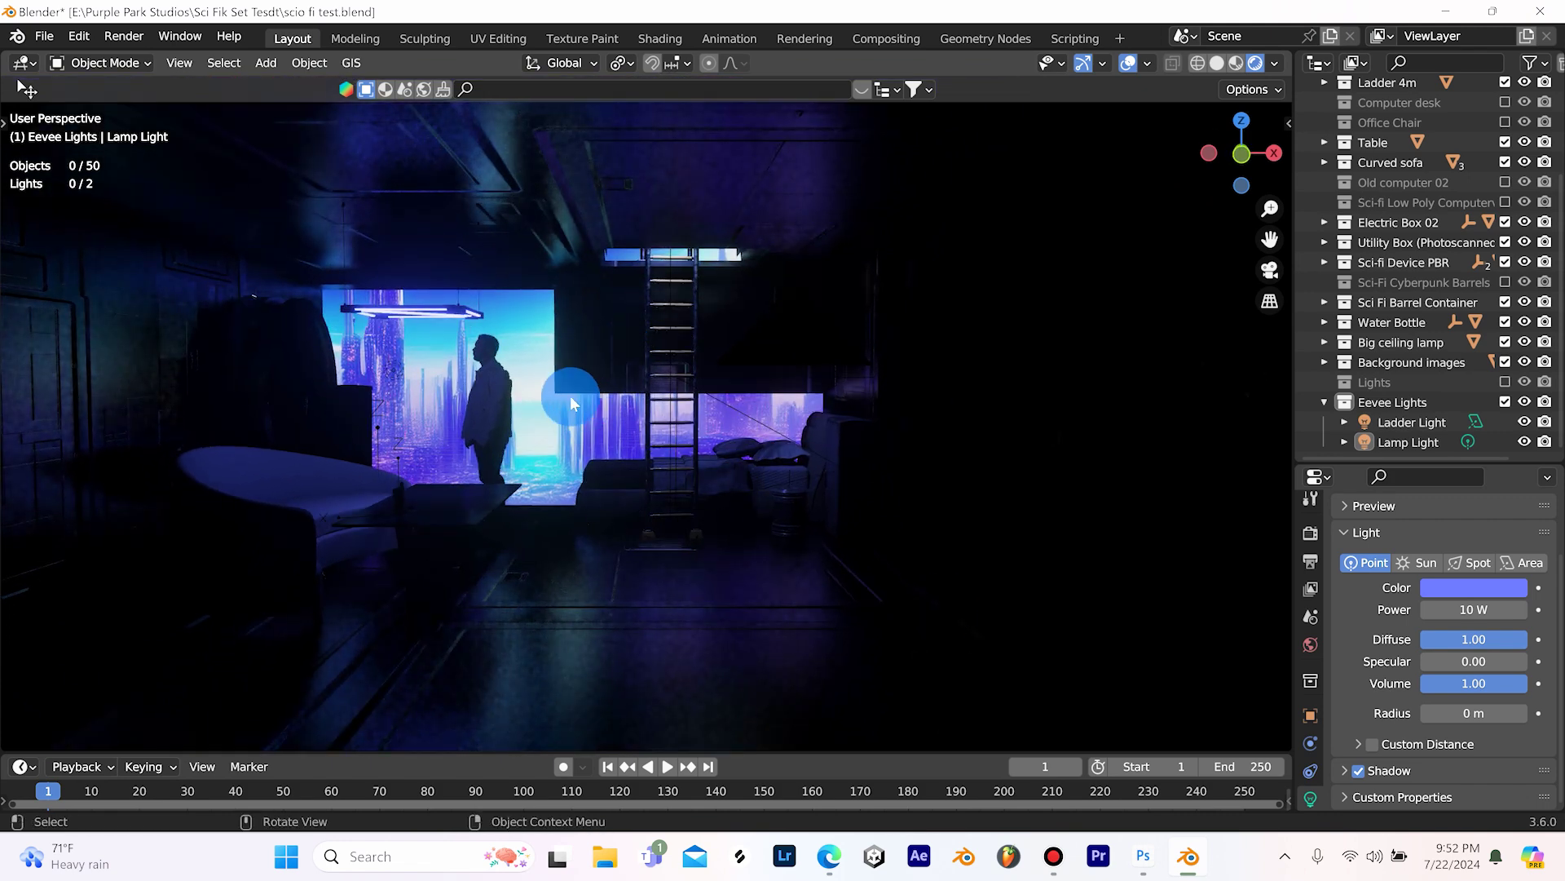
Step: Switch the viewport to solid shading and examine the layout of the furniture inside the room
left_click(1216, 63)
scroll(773, 441, "down", 8)
mouse_move(734, 472)
middle_mouse_down()
mouse_move(622, 544)
mouse_move(811, 436)
mouse_move(742, 452)
mouse_move(470, 369)
middle_mouse_up()
scroll(699, 482, "up", 3)
scroll(699, 458, "up", 4)
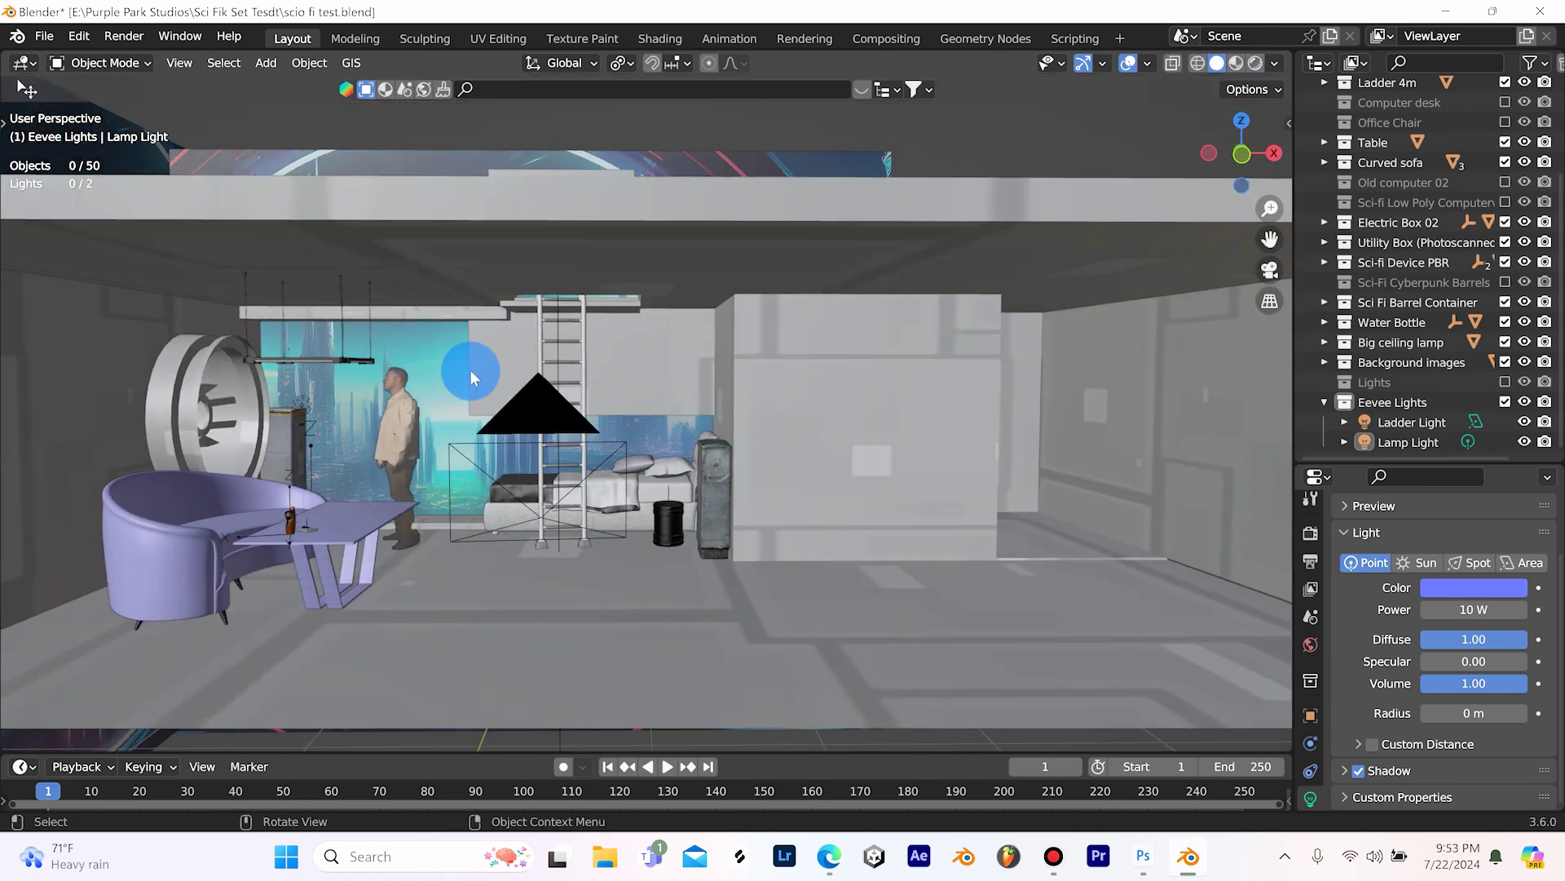
middle_click_drag(485, 424, 645, 375)
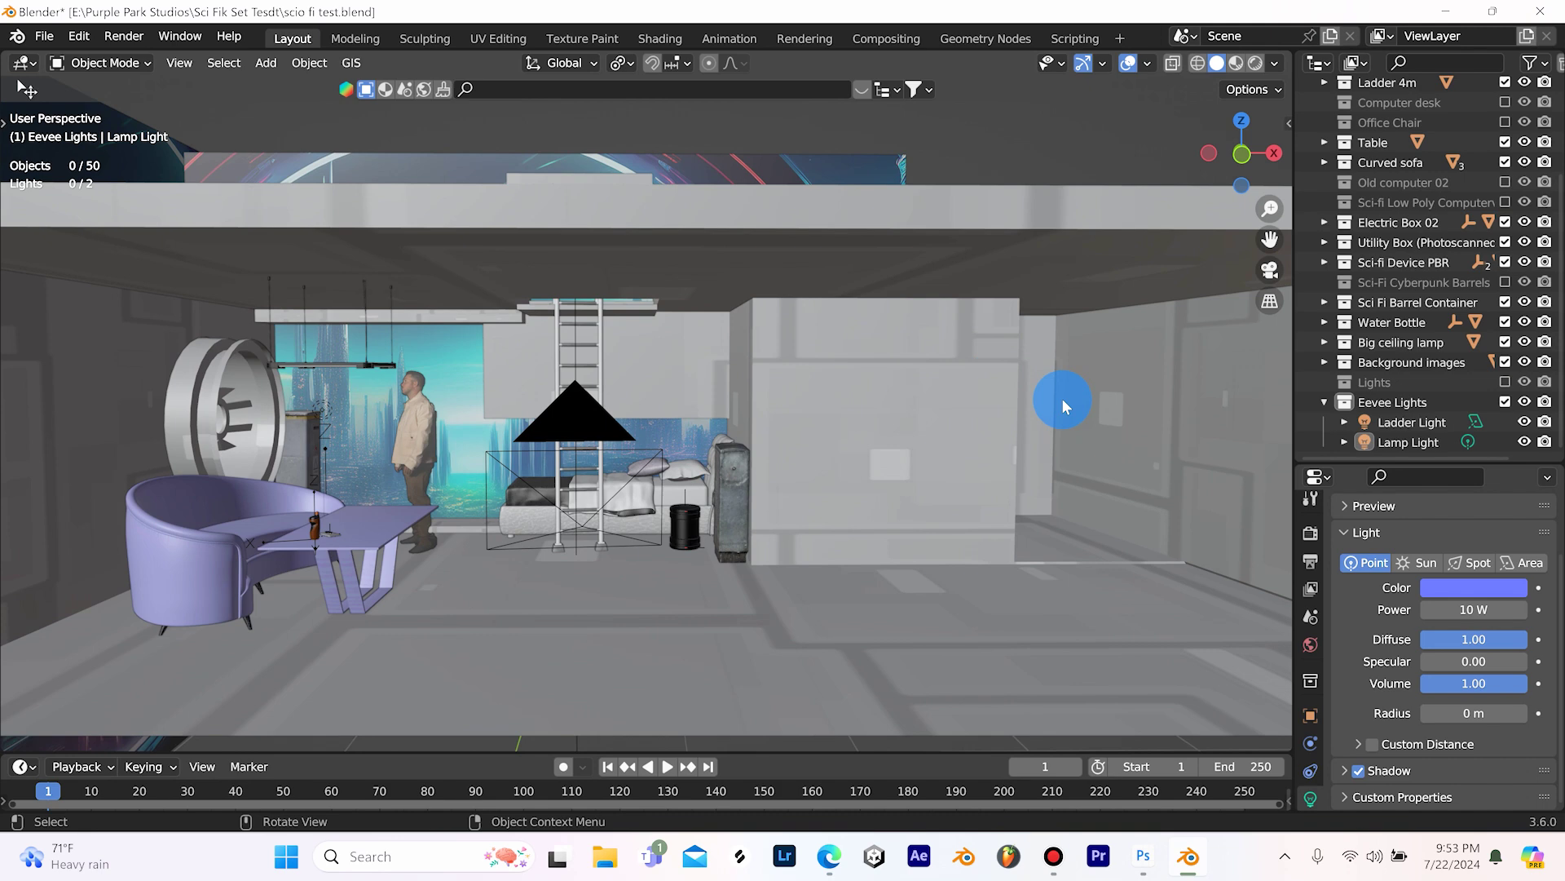
middle_click_drag(432, 517, 310, 489)
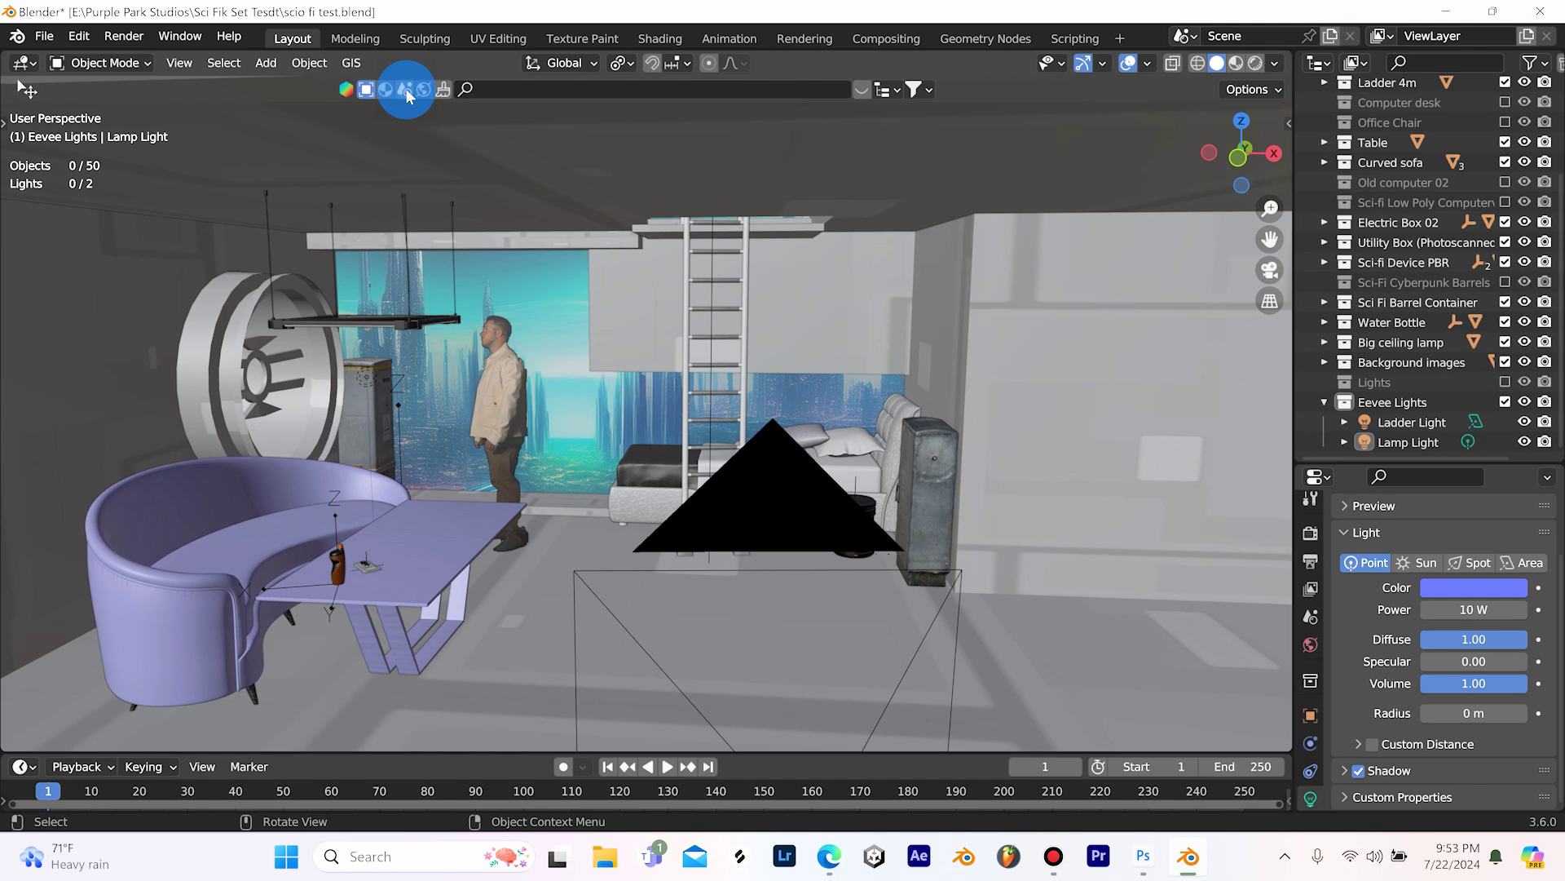
Step: Search the asset library for "couch" and browse further through the results
left_click(500, 86)
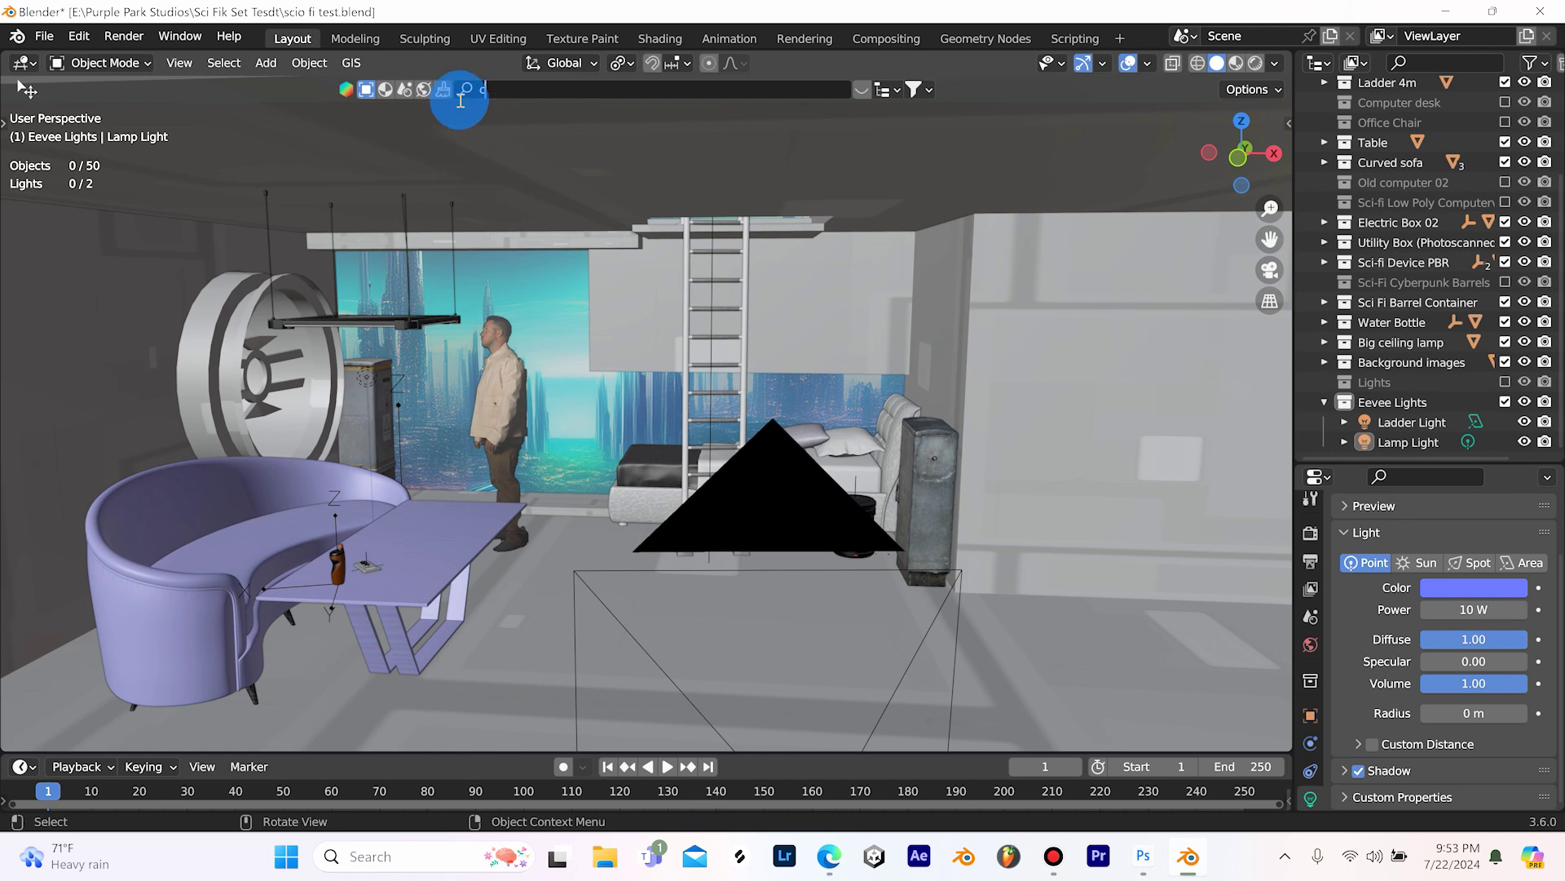
type("ch")
key("Return")
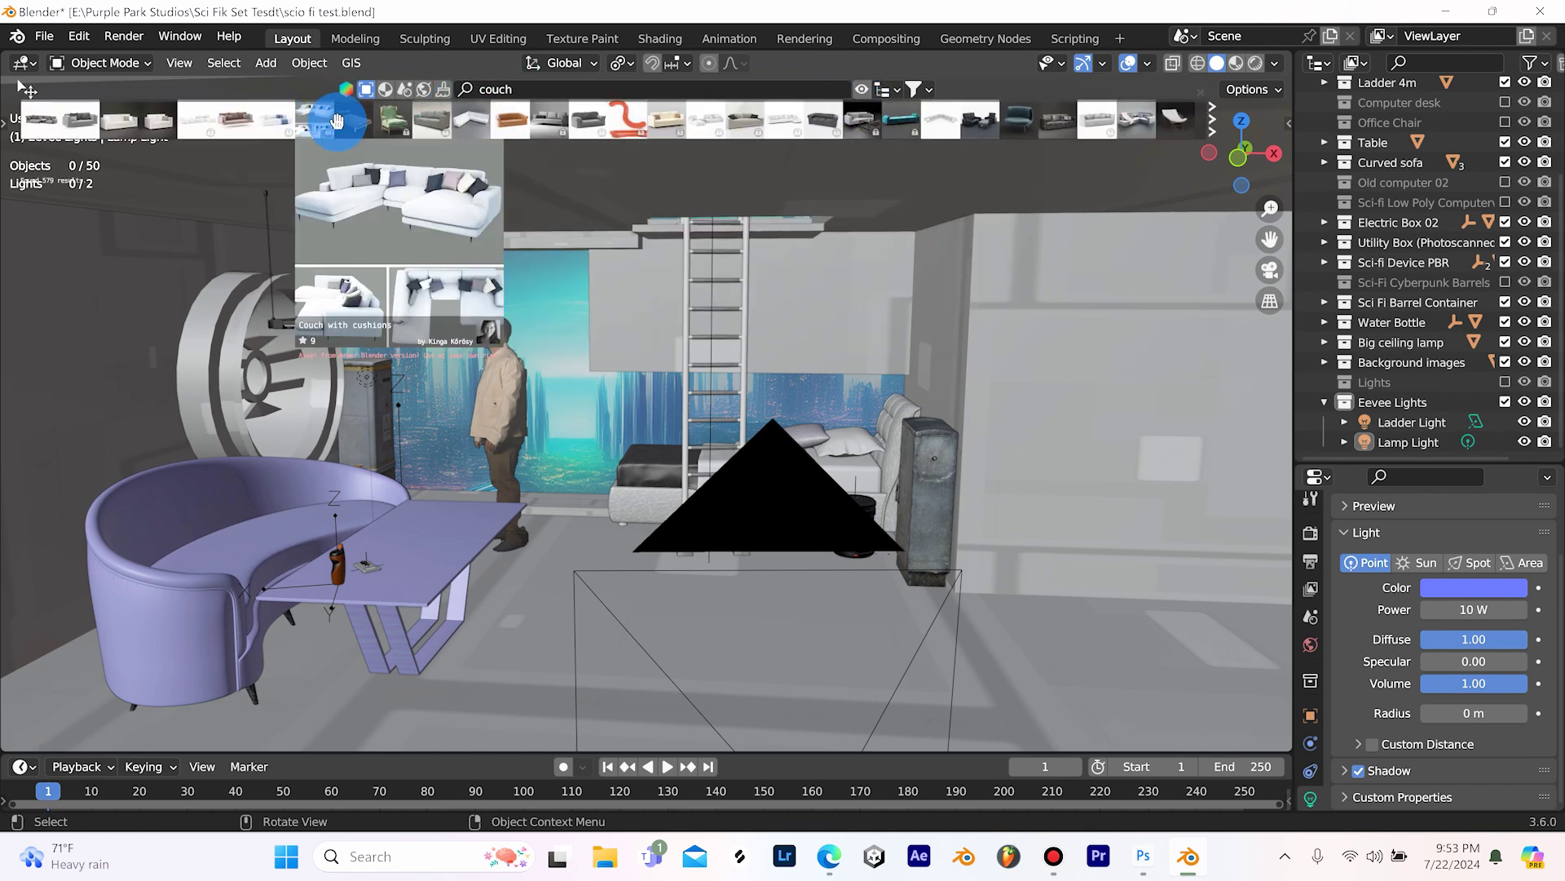
left_click(1210, 120)
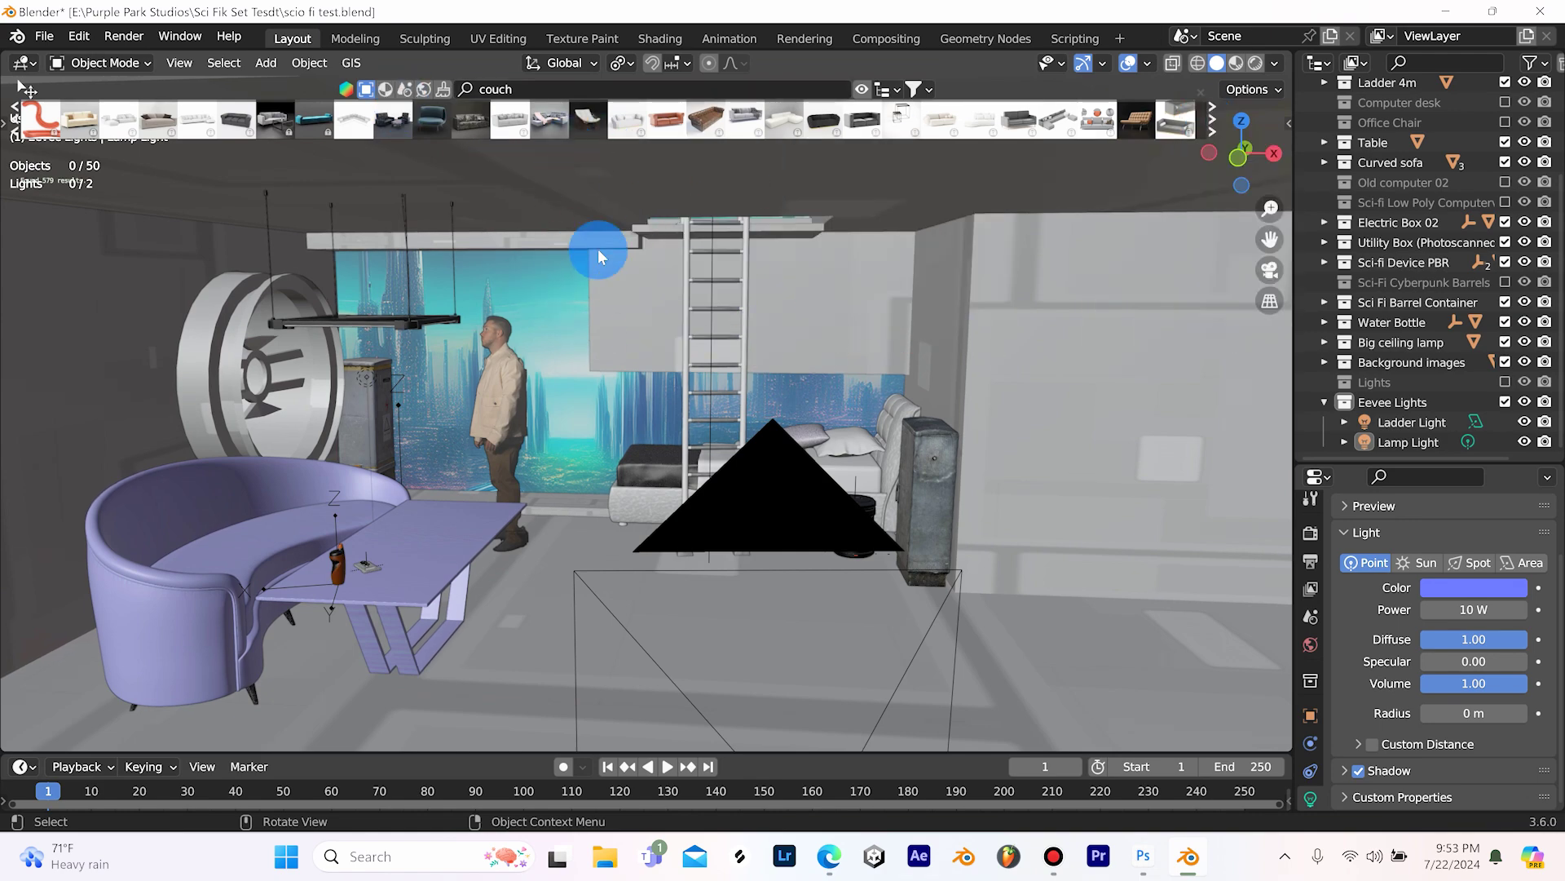
Step: Select the footage plane with the standing man and play the animation to review his movement in the set
scroll(458, 393, "up", 2)
left_click(424, 390)
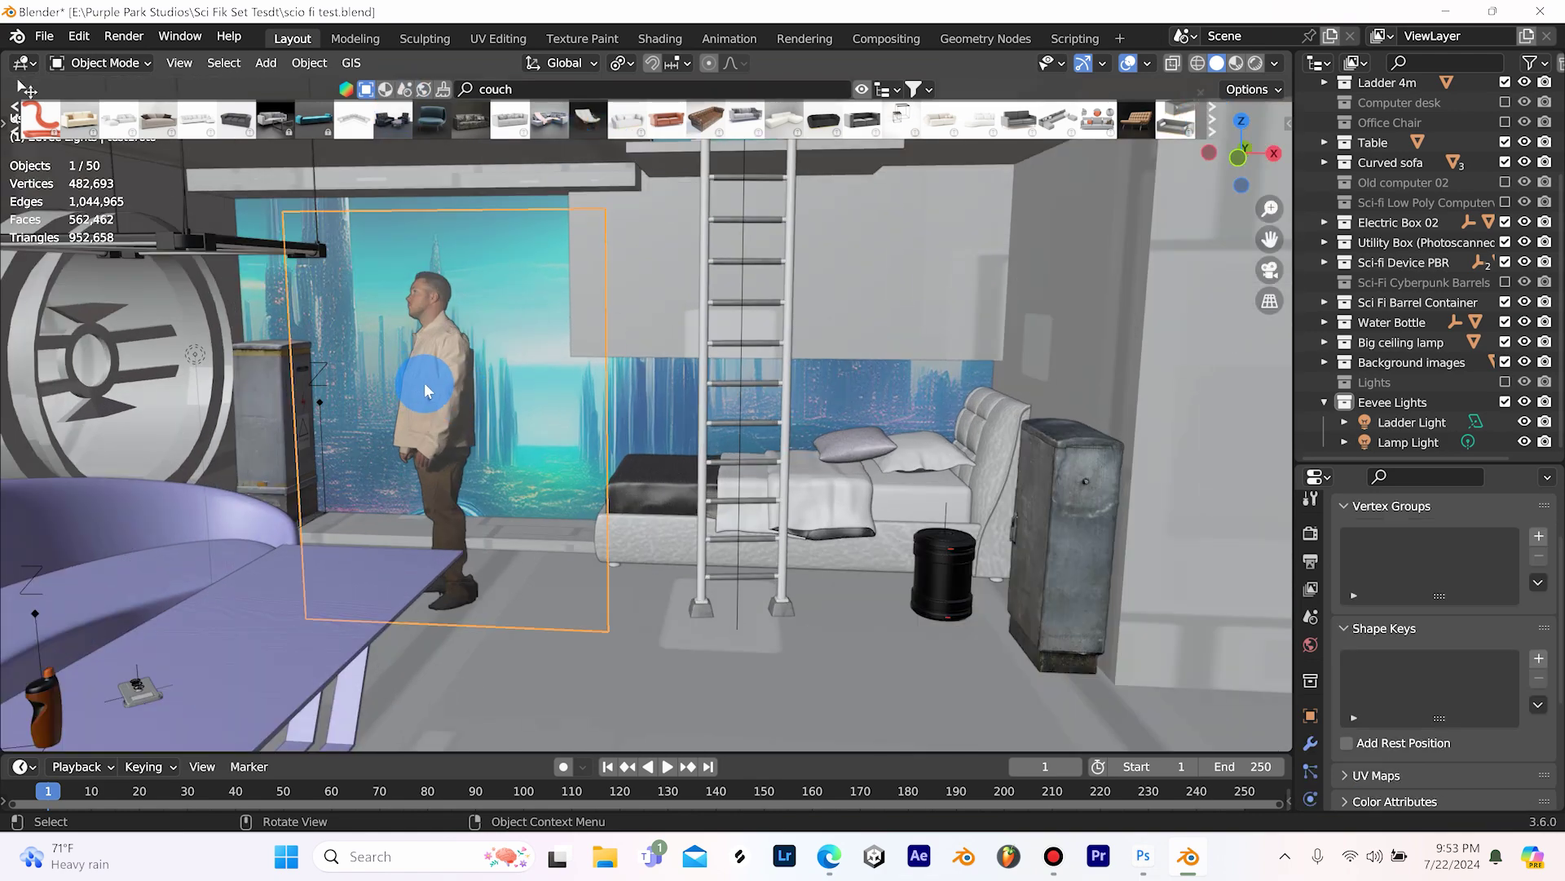
middle_click_drag(439, 394, 767, 699)
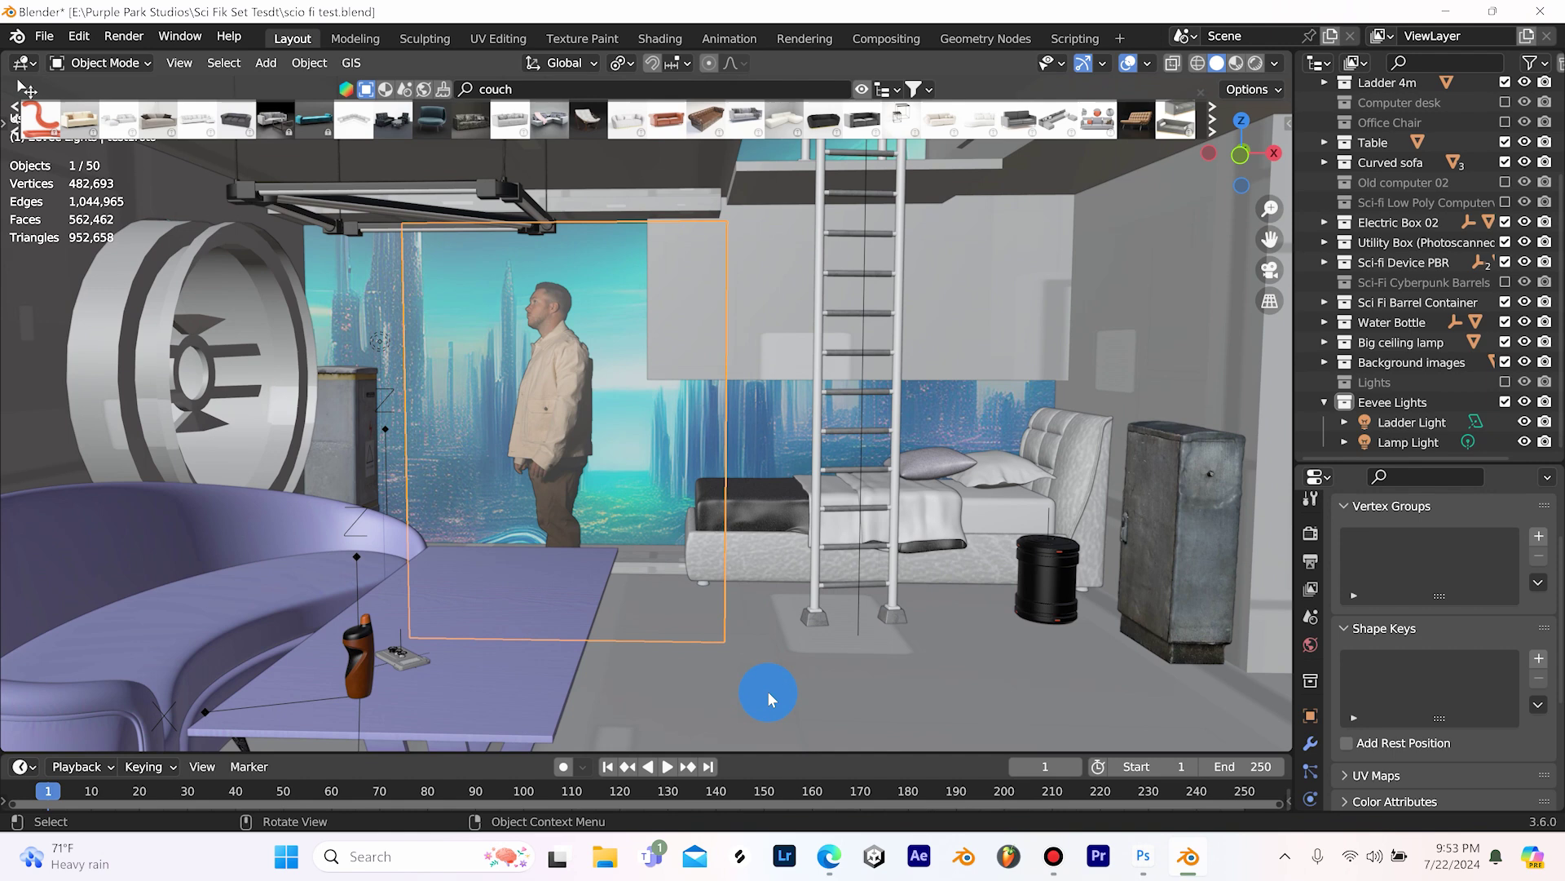
left_click(667, 766)
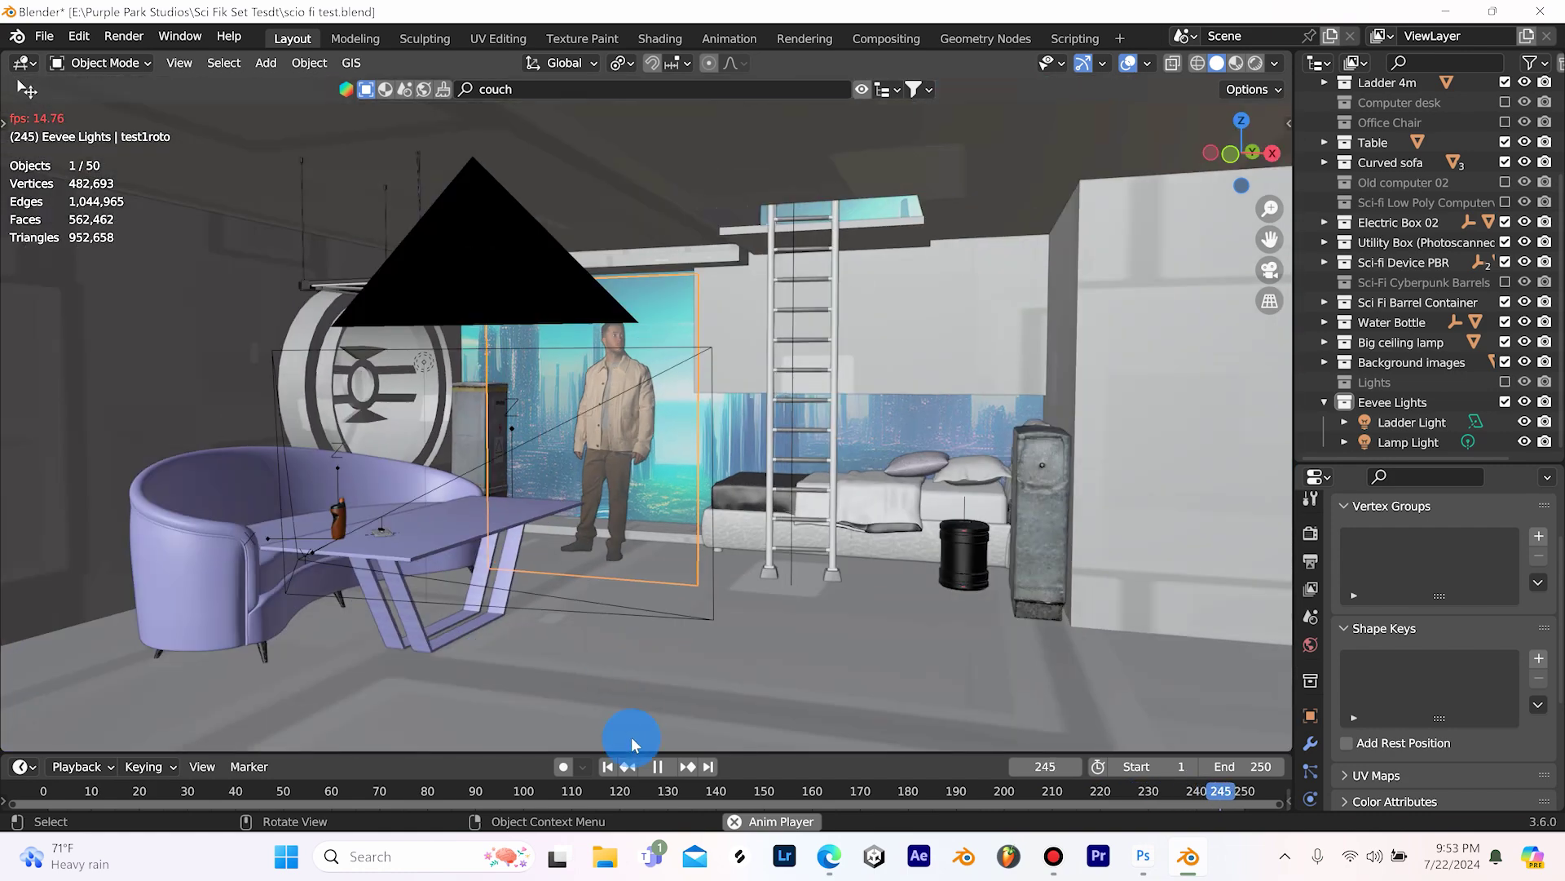
left_click(657, 766)
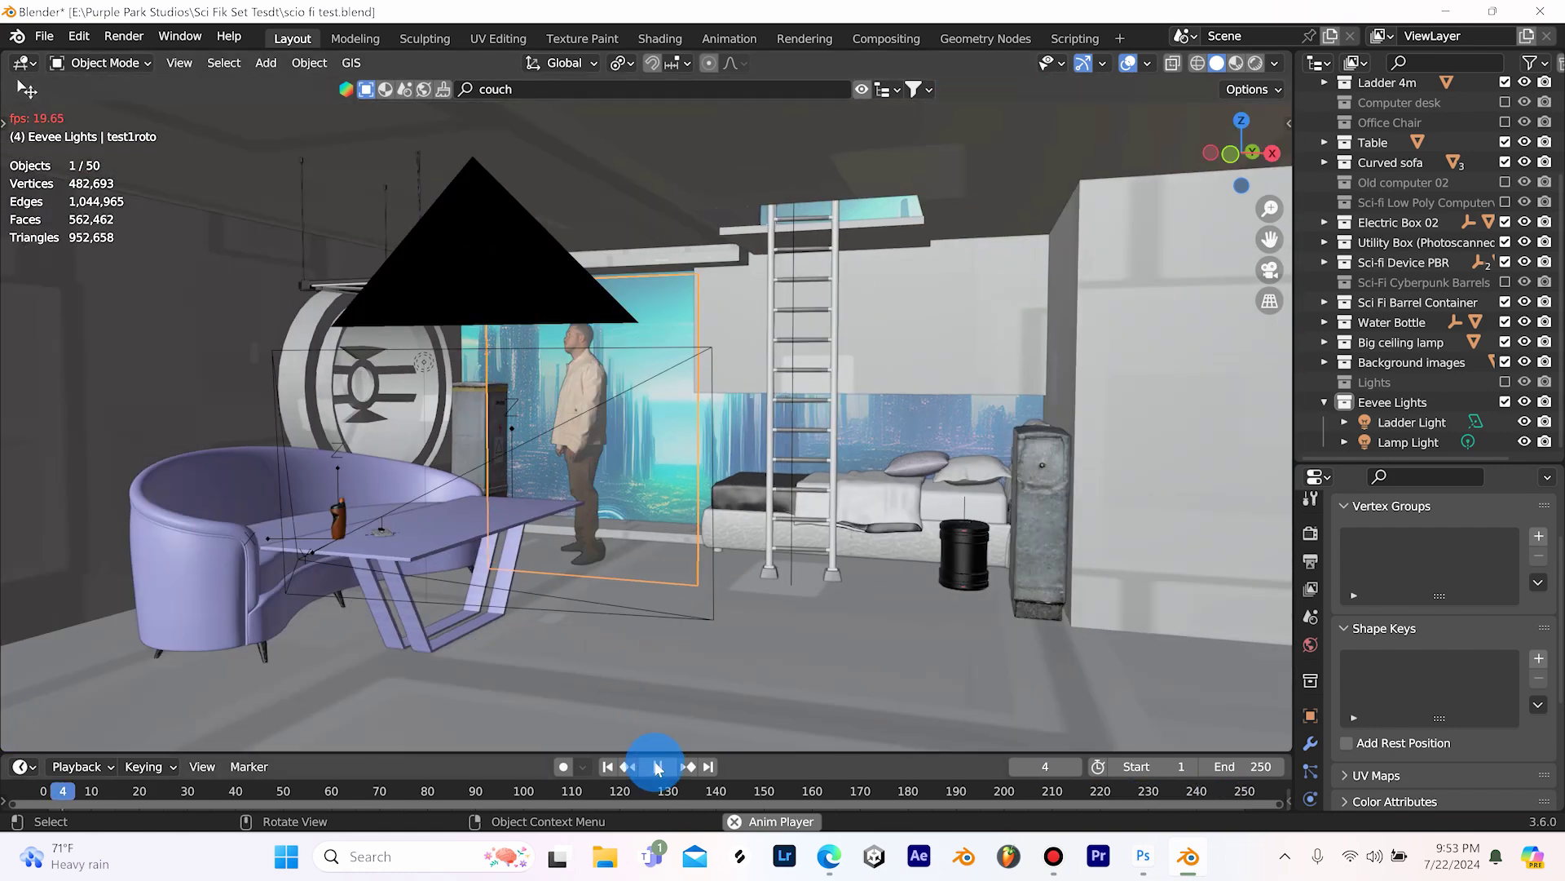
Step: Switch the viewport to material preview and examine the textured room
left_click(1236, 65)
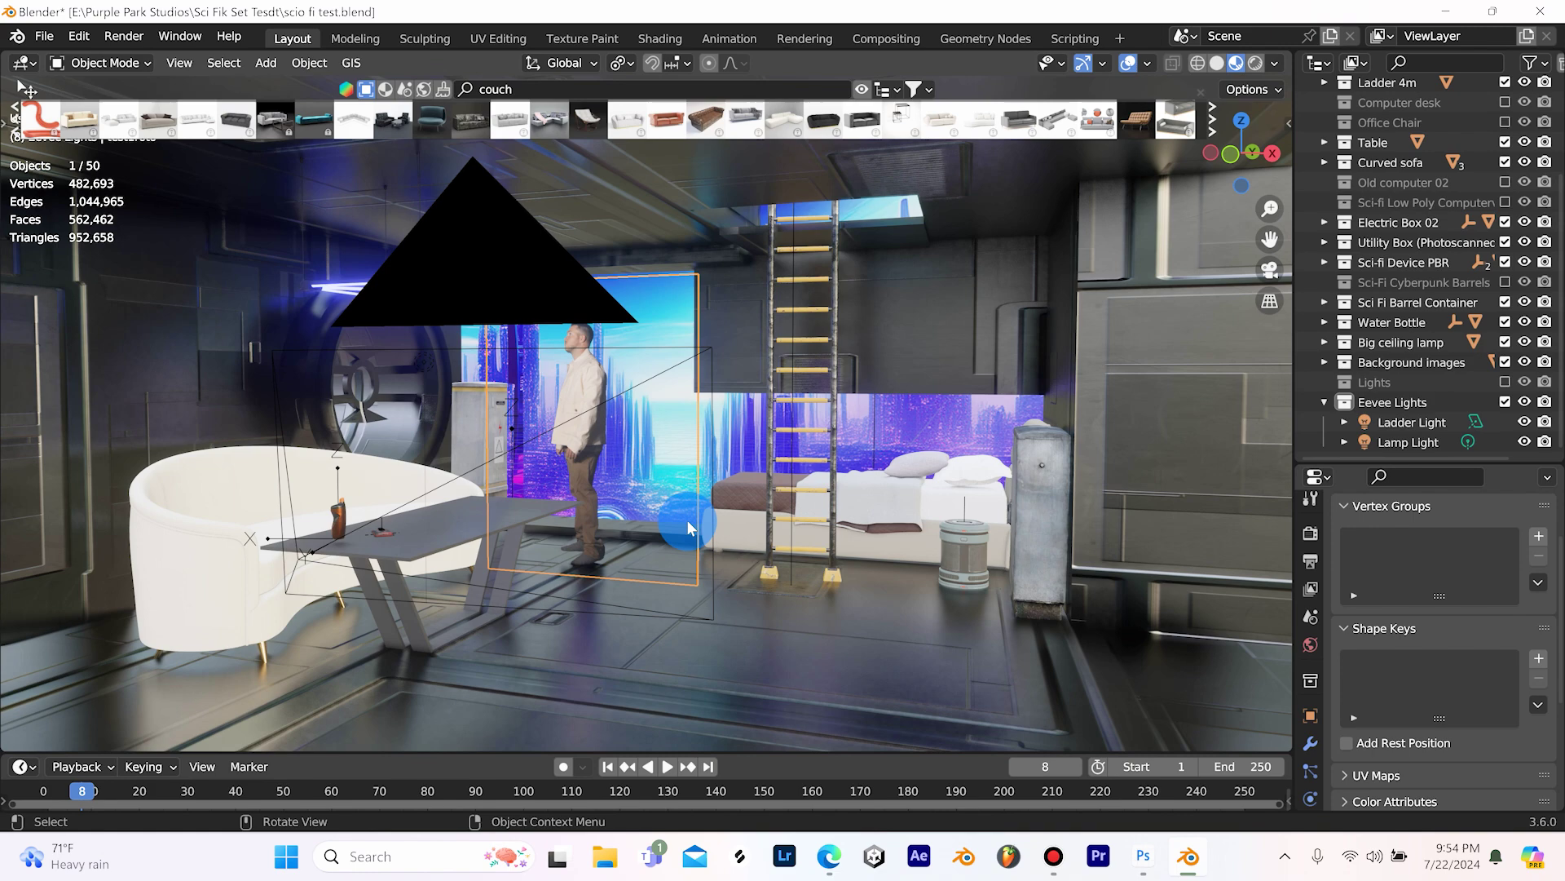
middle_click_drag(680, 520, 693, 453)
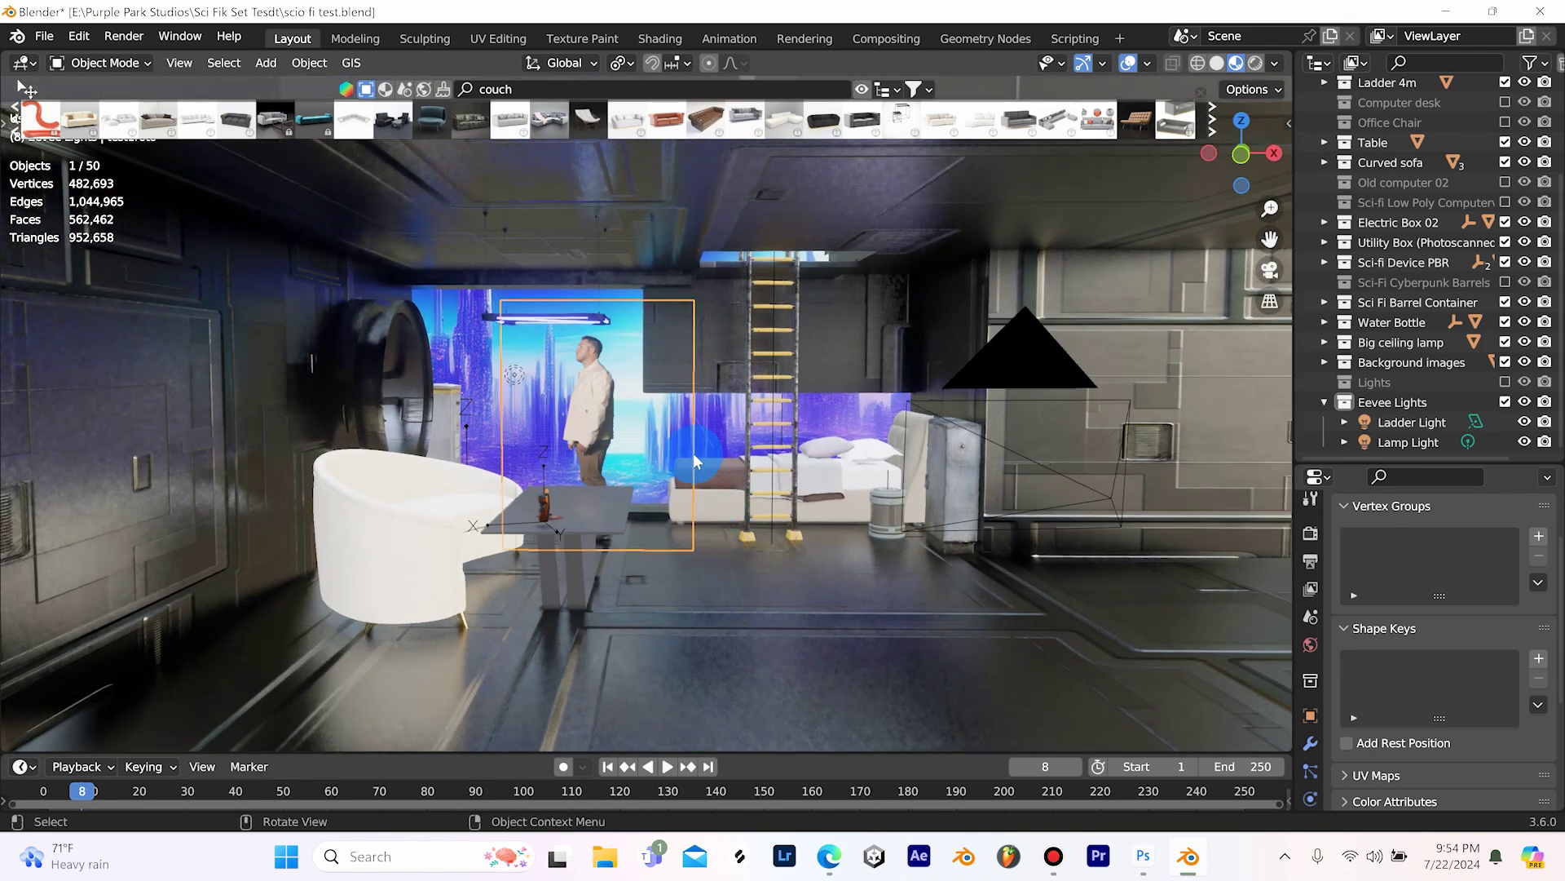
scroll(792, 519, "down", 3)
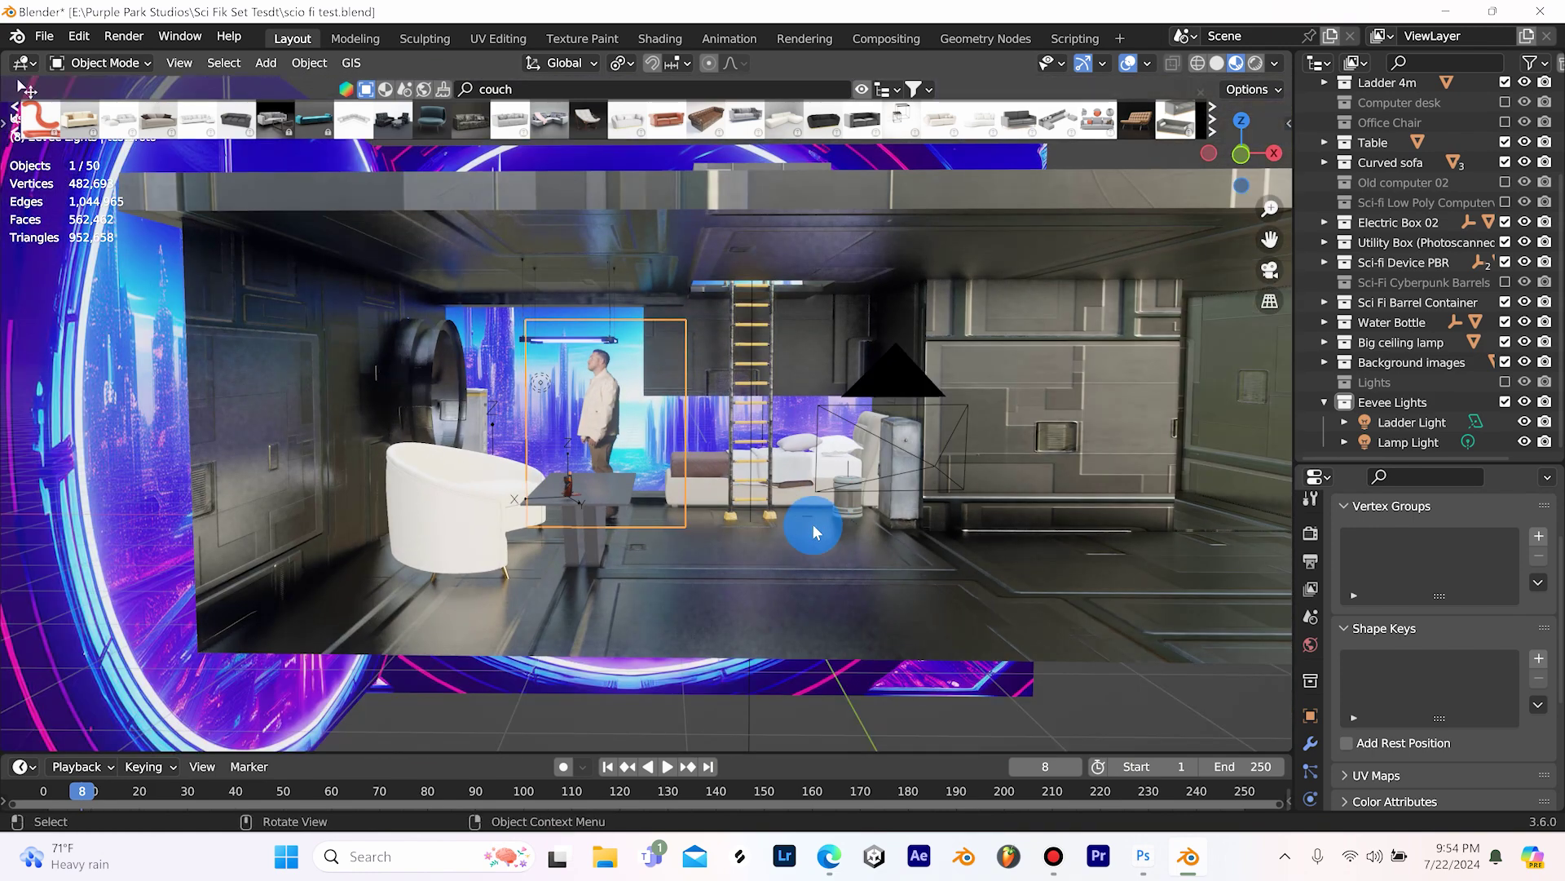
Step: Switch to rendered shading and show the scene through the camera, with the frame filling the viewport
left_click(1255, 64)
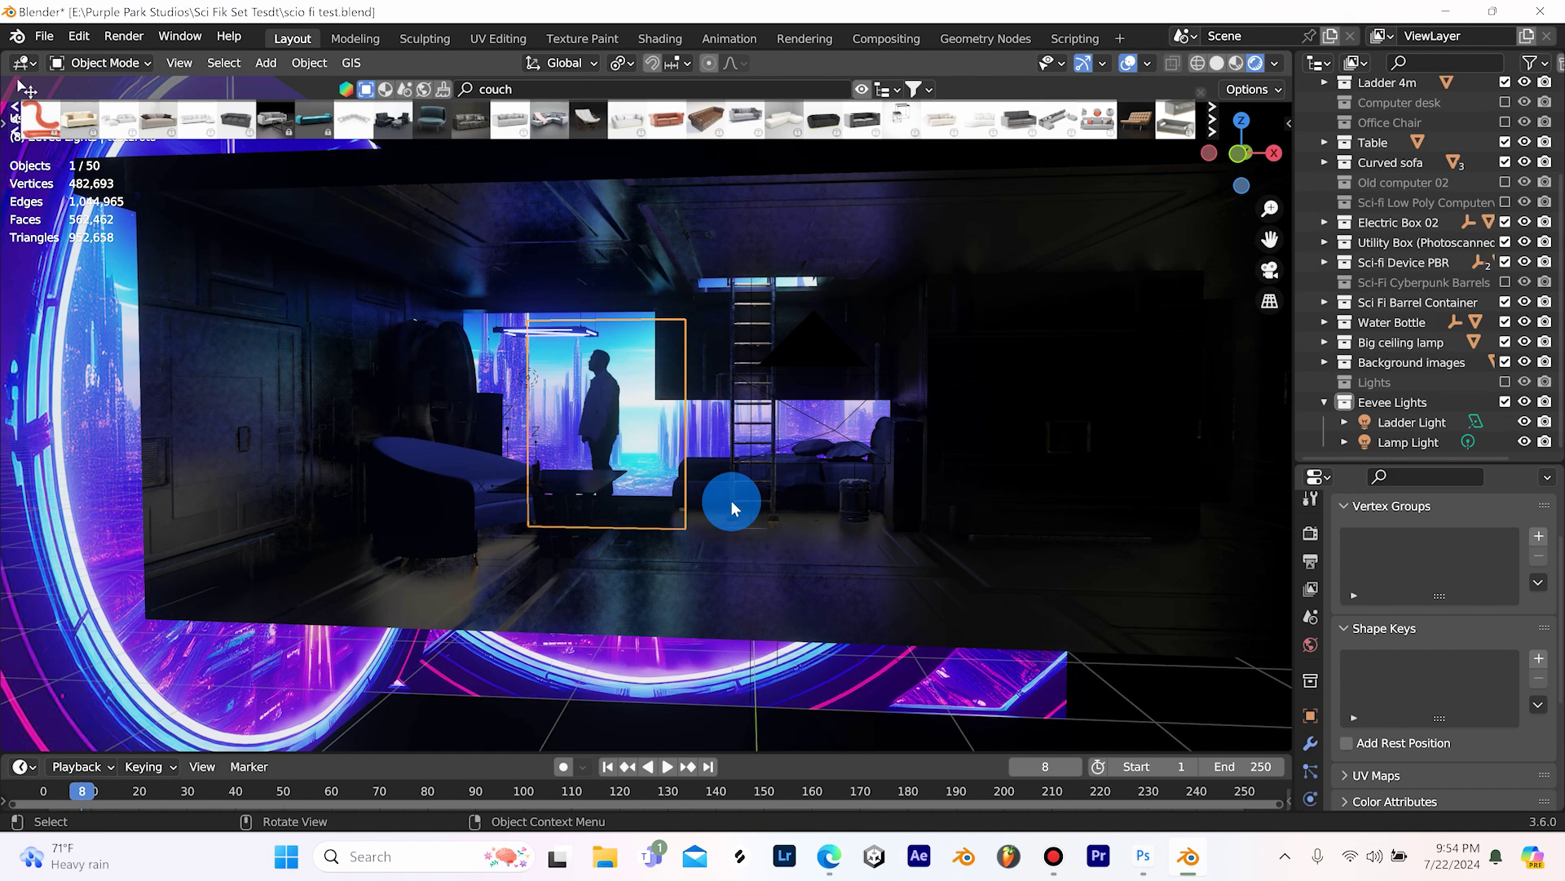
left_click(1270, 270)
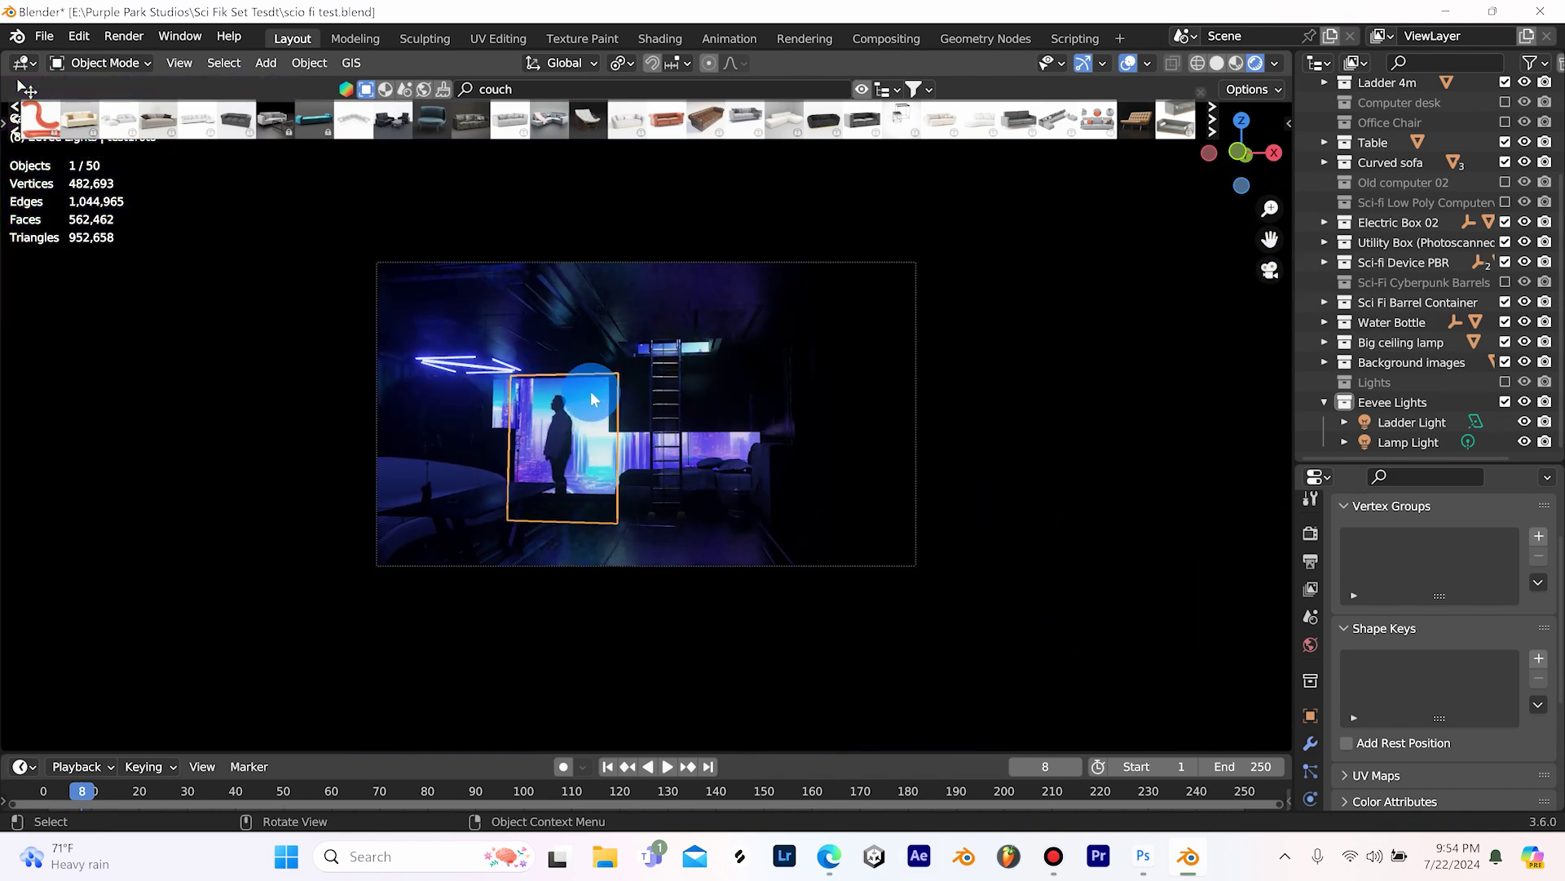
left_click(1177, 682)
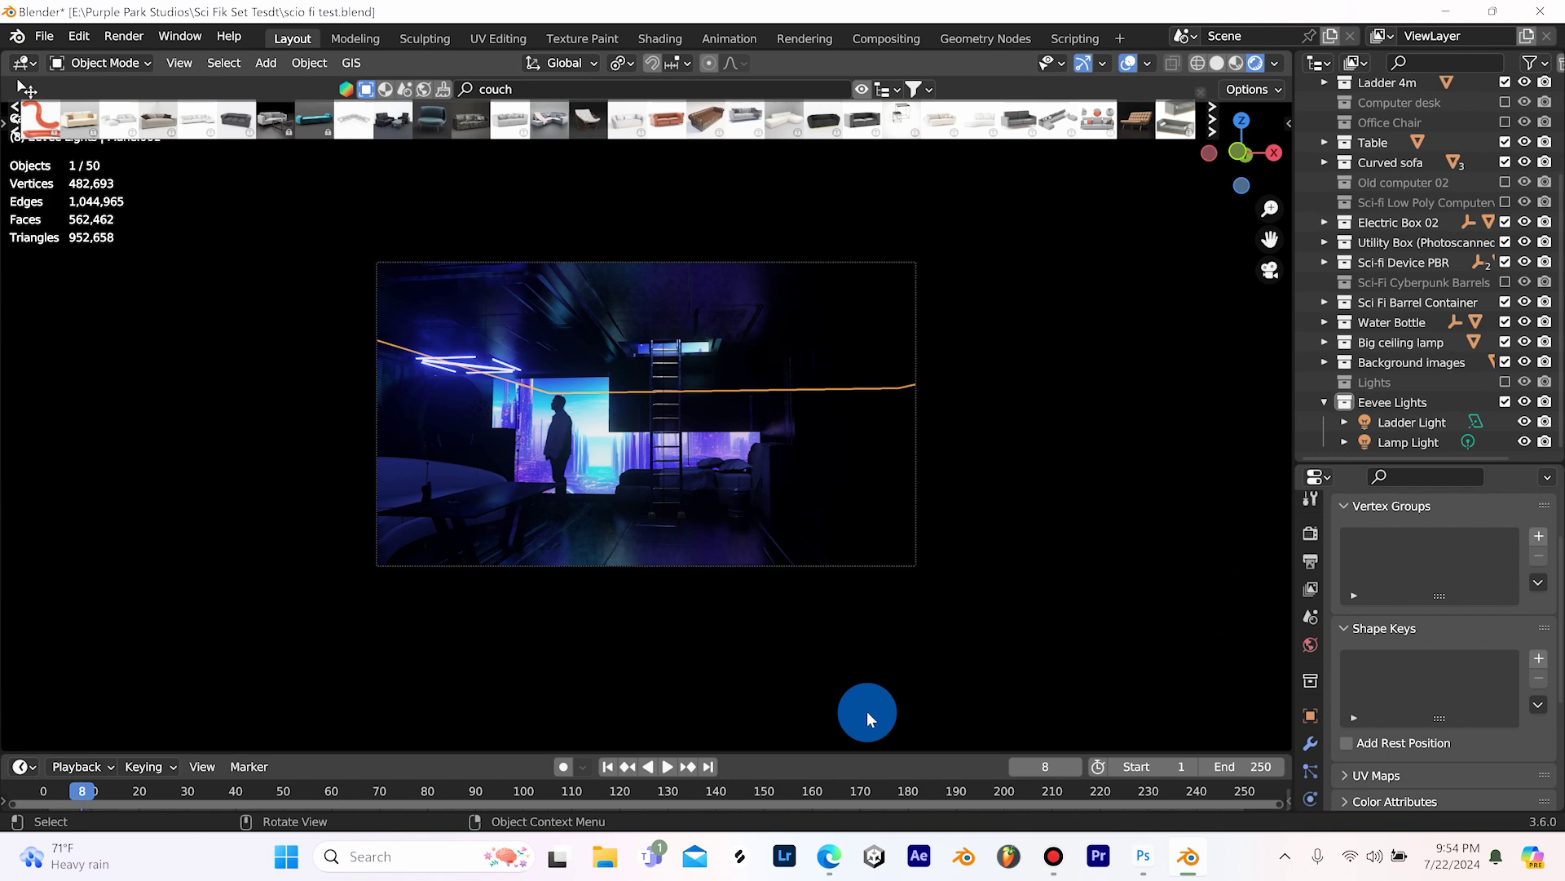
key("Home")
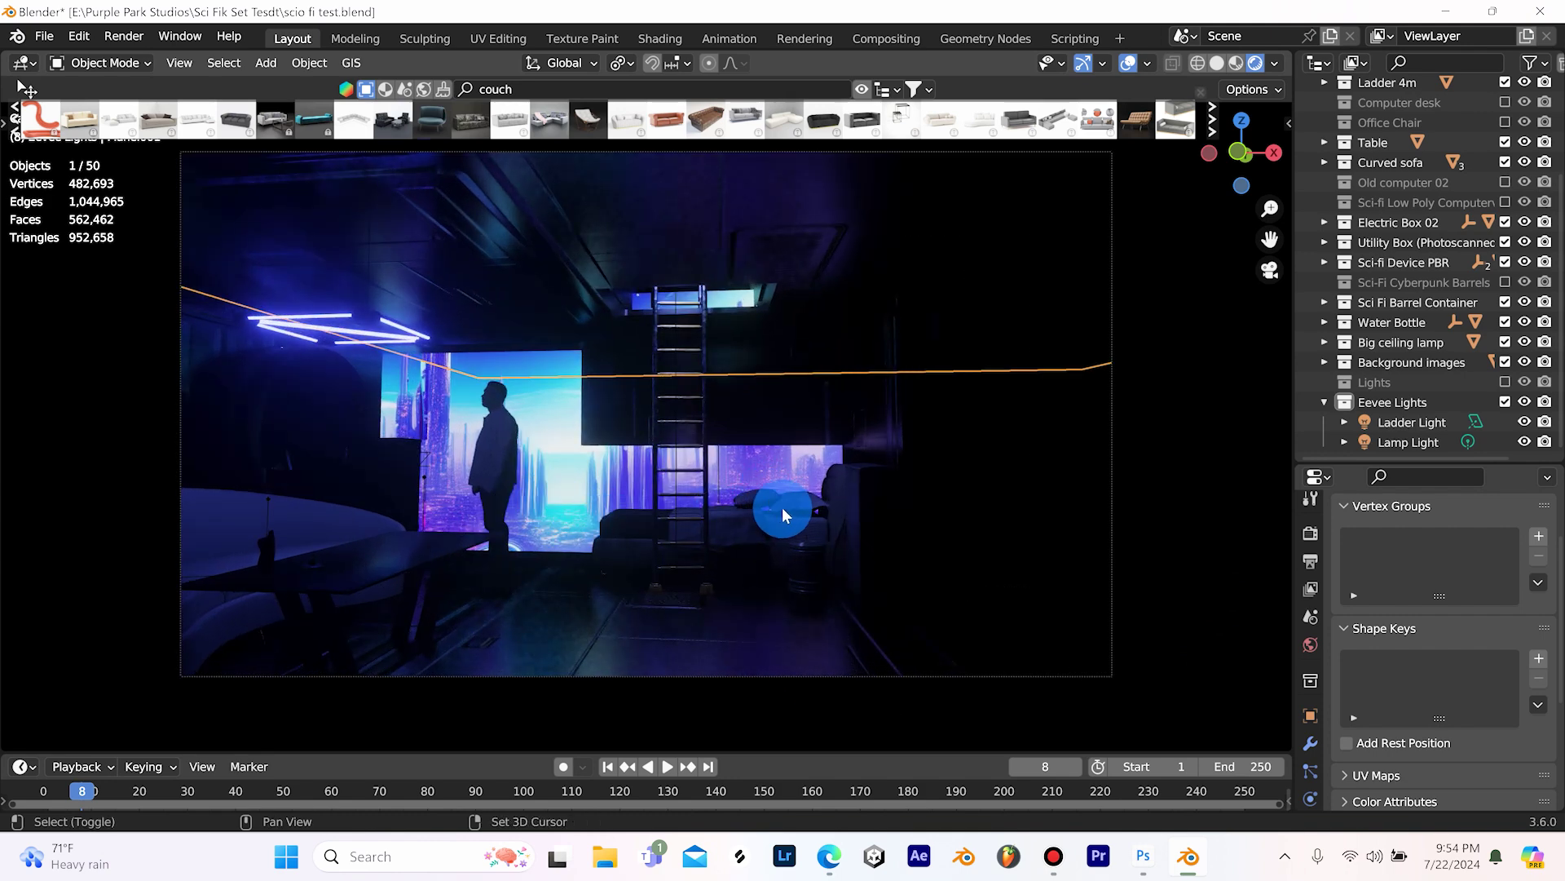
middle_click_drag(781, 507, 800, 513, "shift")
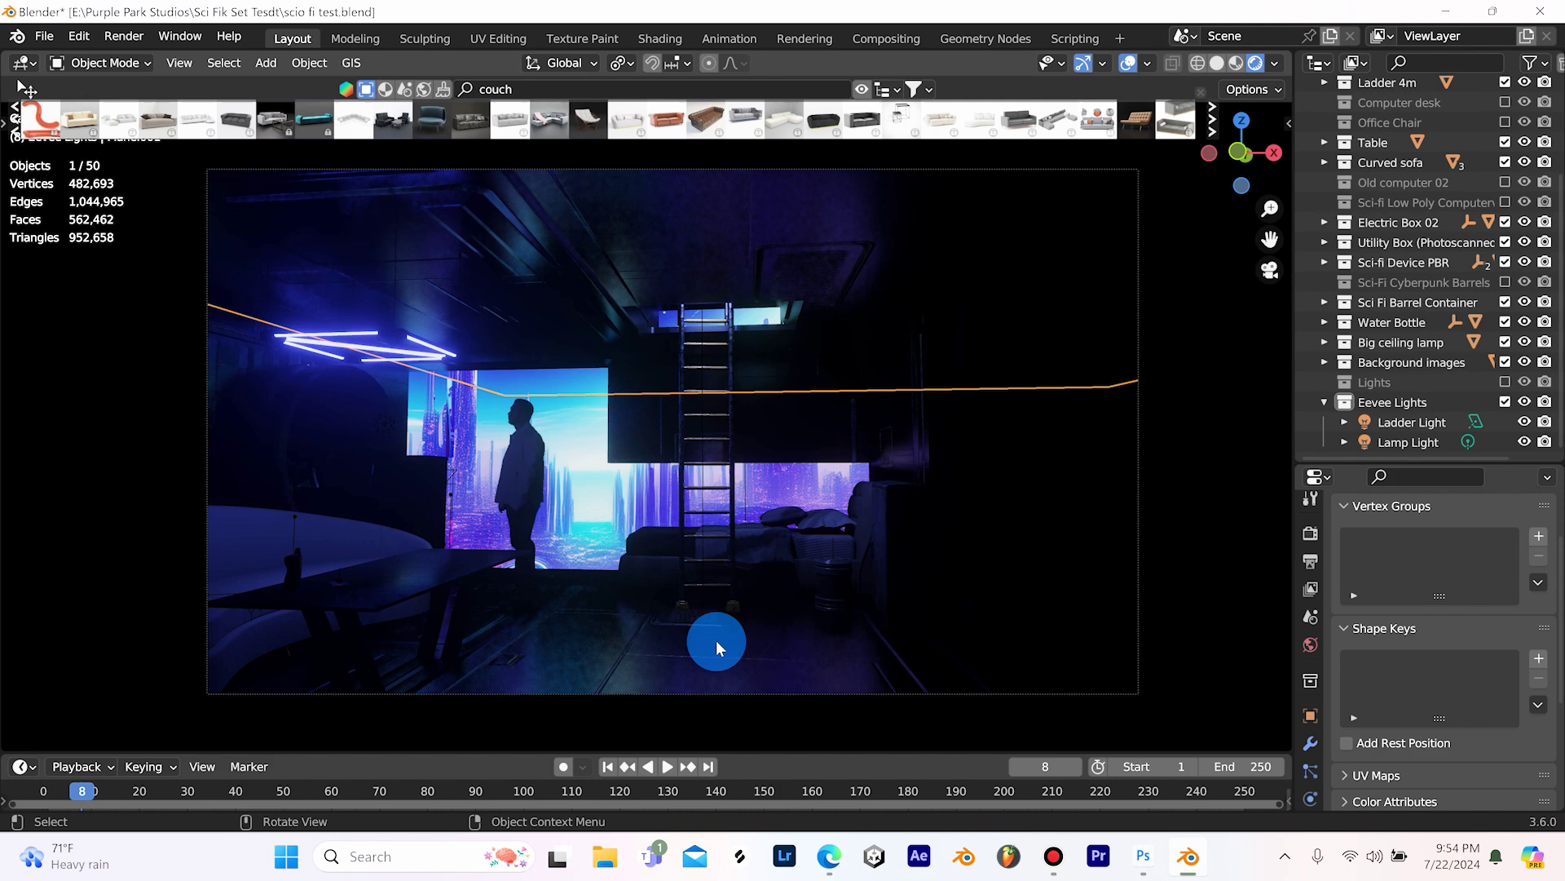
left_click(602, 512)
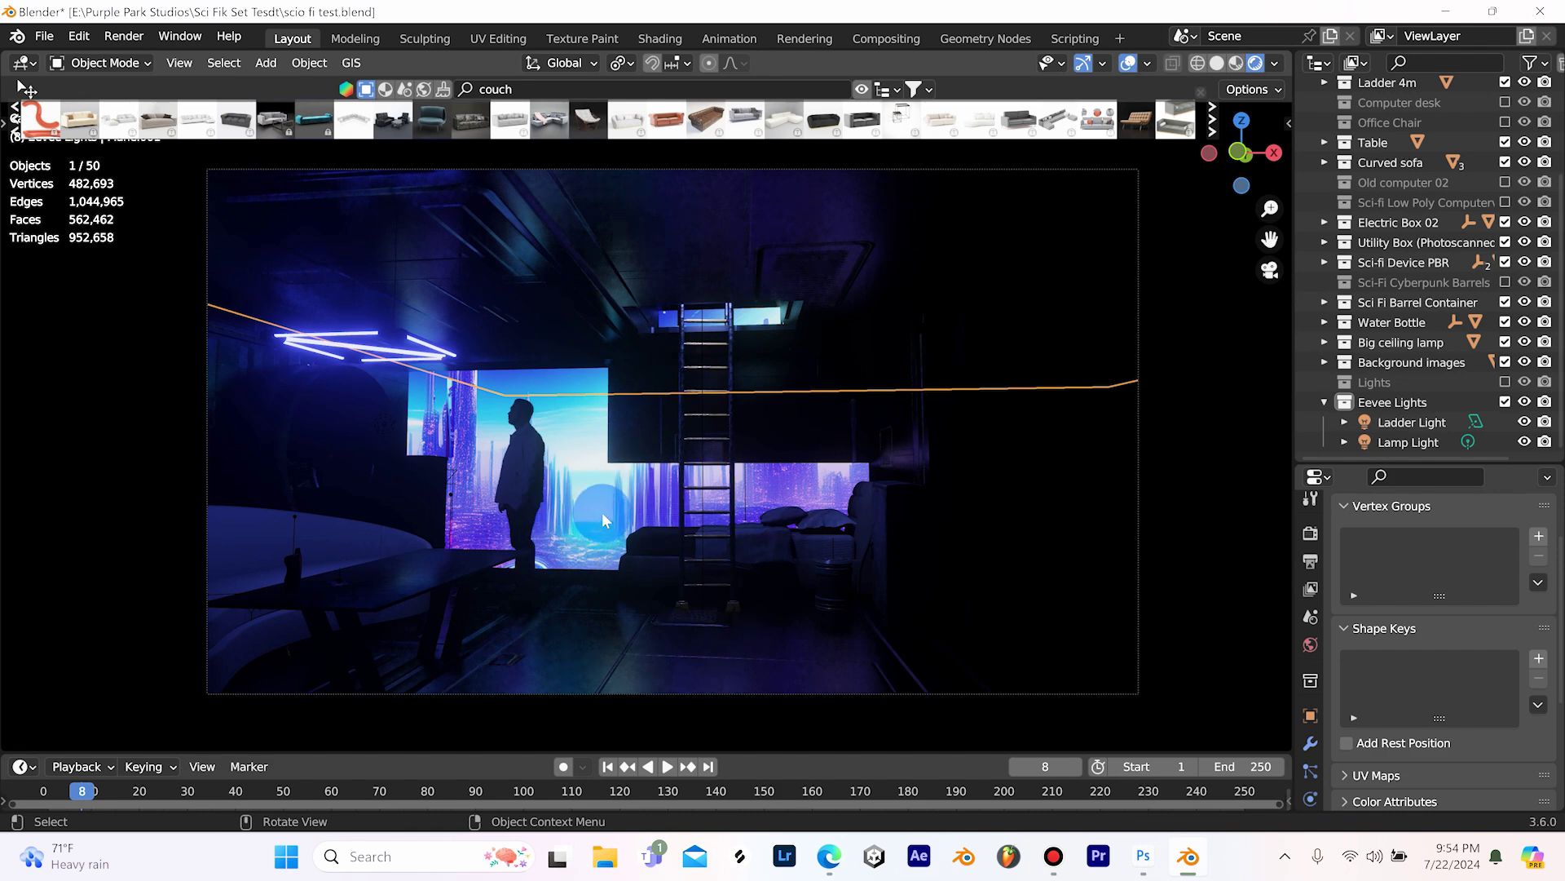
Step: Exclude the Eevee Lights collection from the view layer to judge the scene without its lights
left_click(1505, 402)
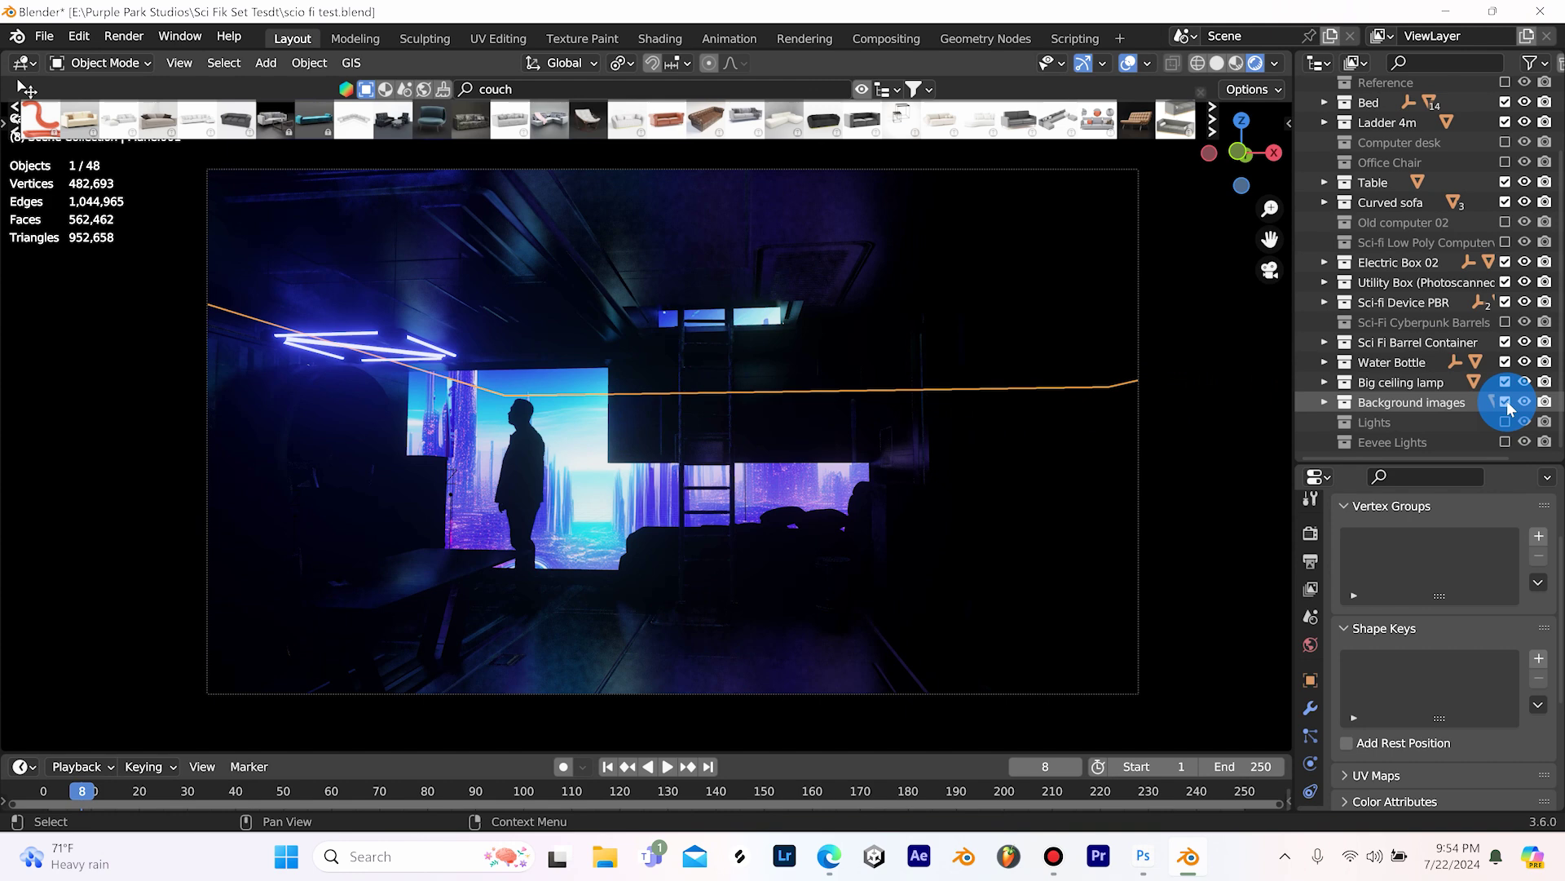
left_click(1286, 564)
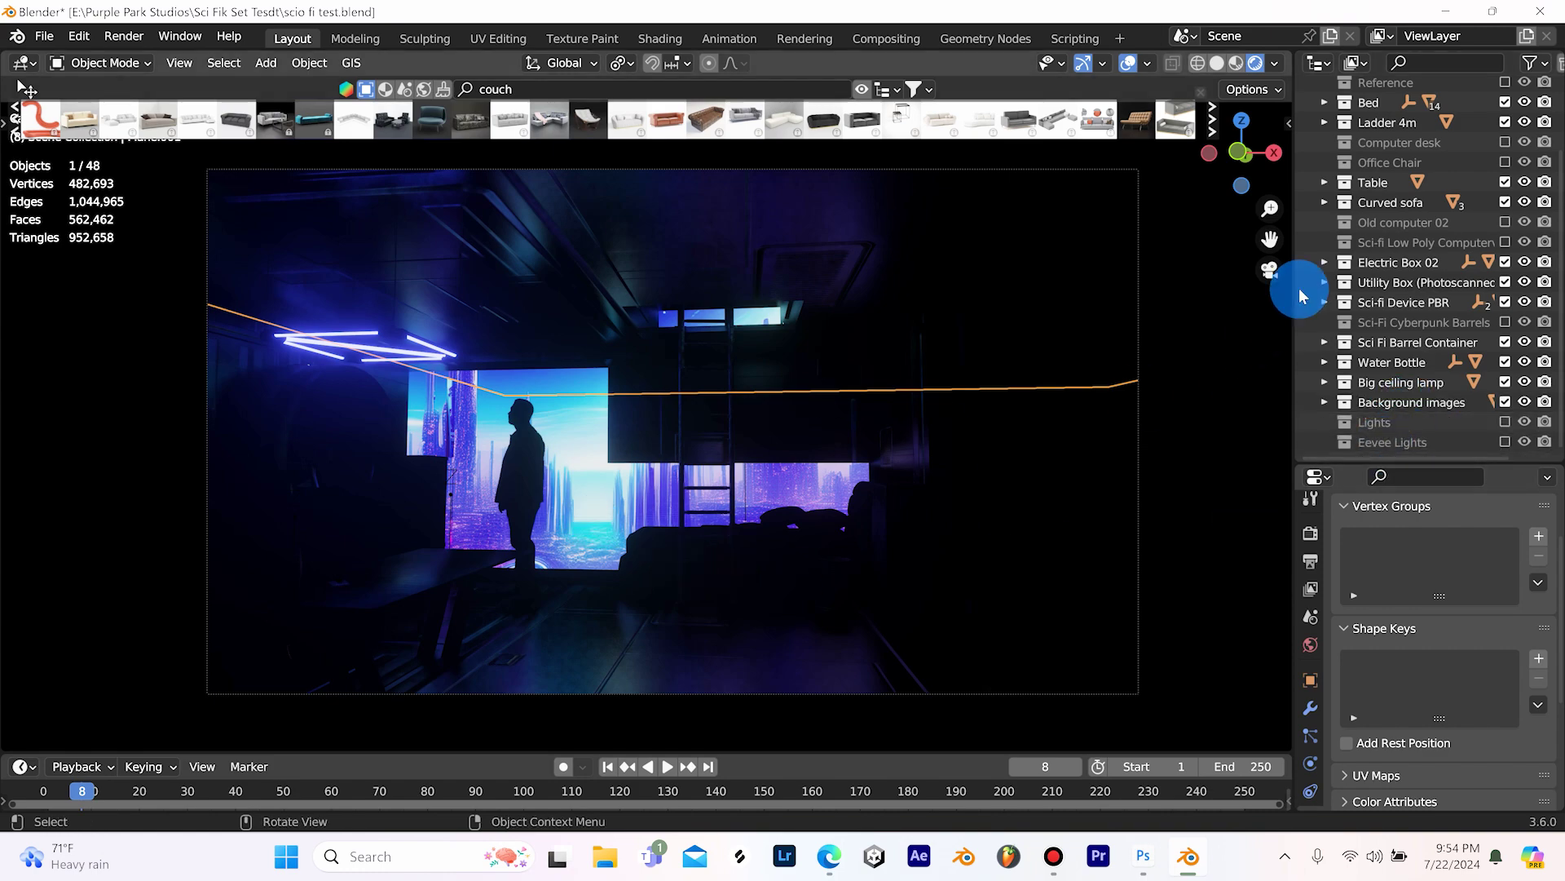
Step: Leave the camera view, select the large city background plane behind the room, and try to move it along Z
left_click(1270, 270)
scroll(840, 473, "down", 5)
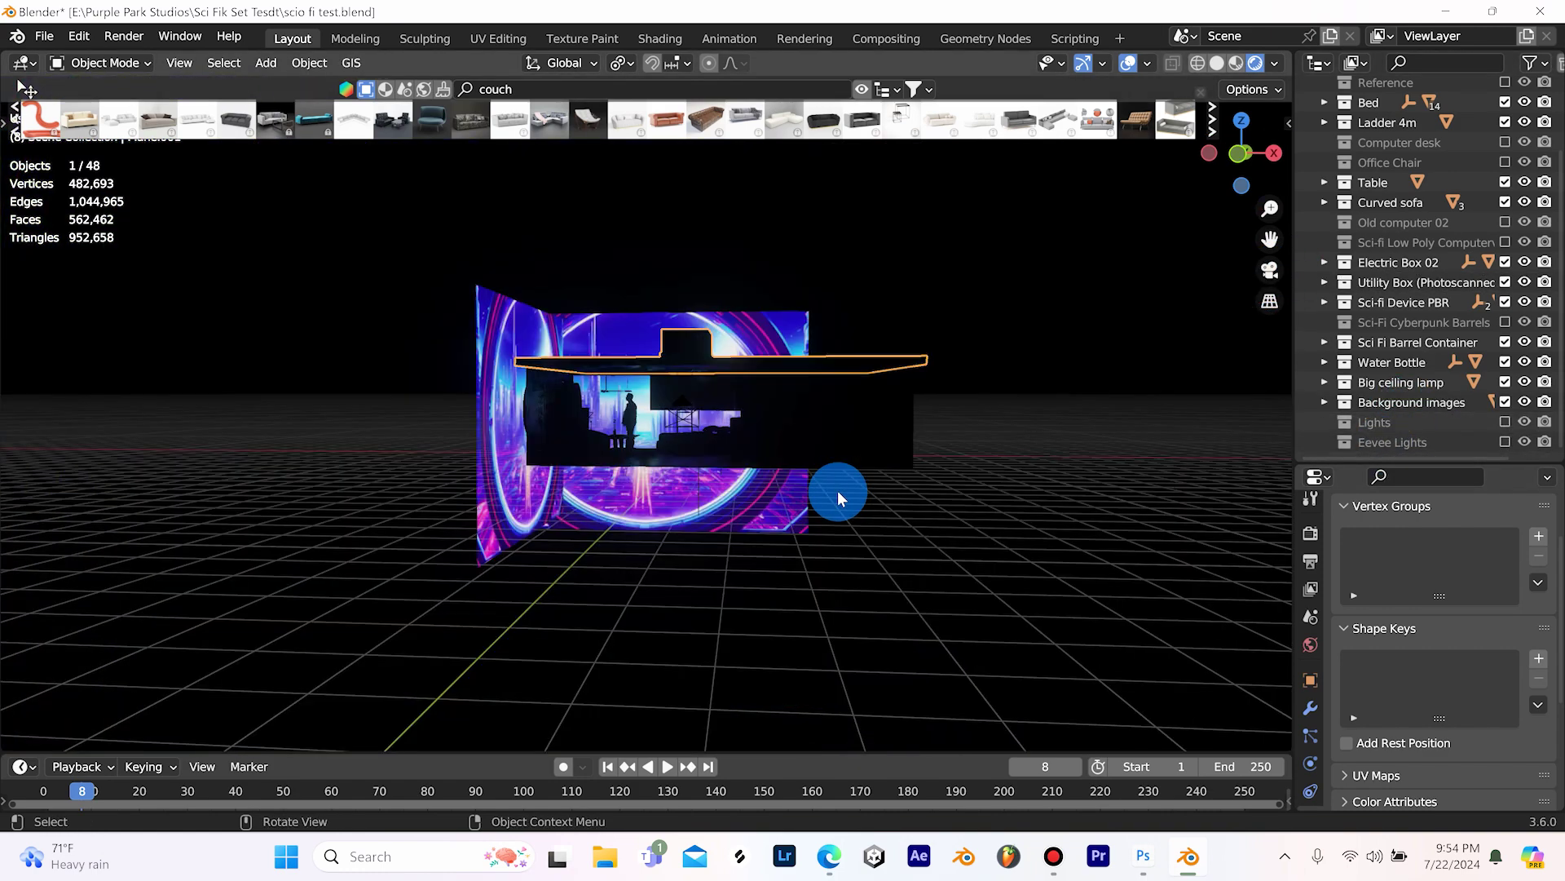
middle_click_drag(850, 495, 574, 266)
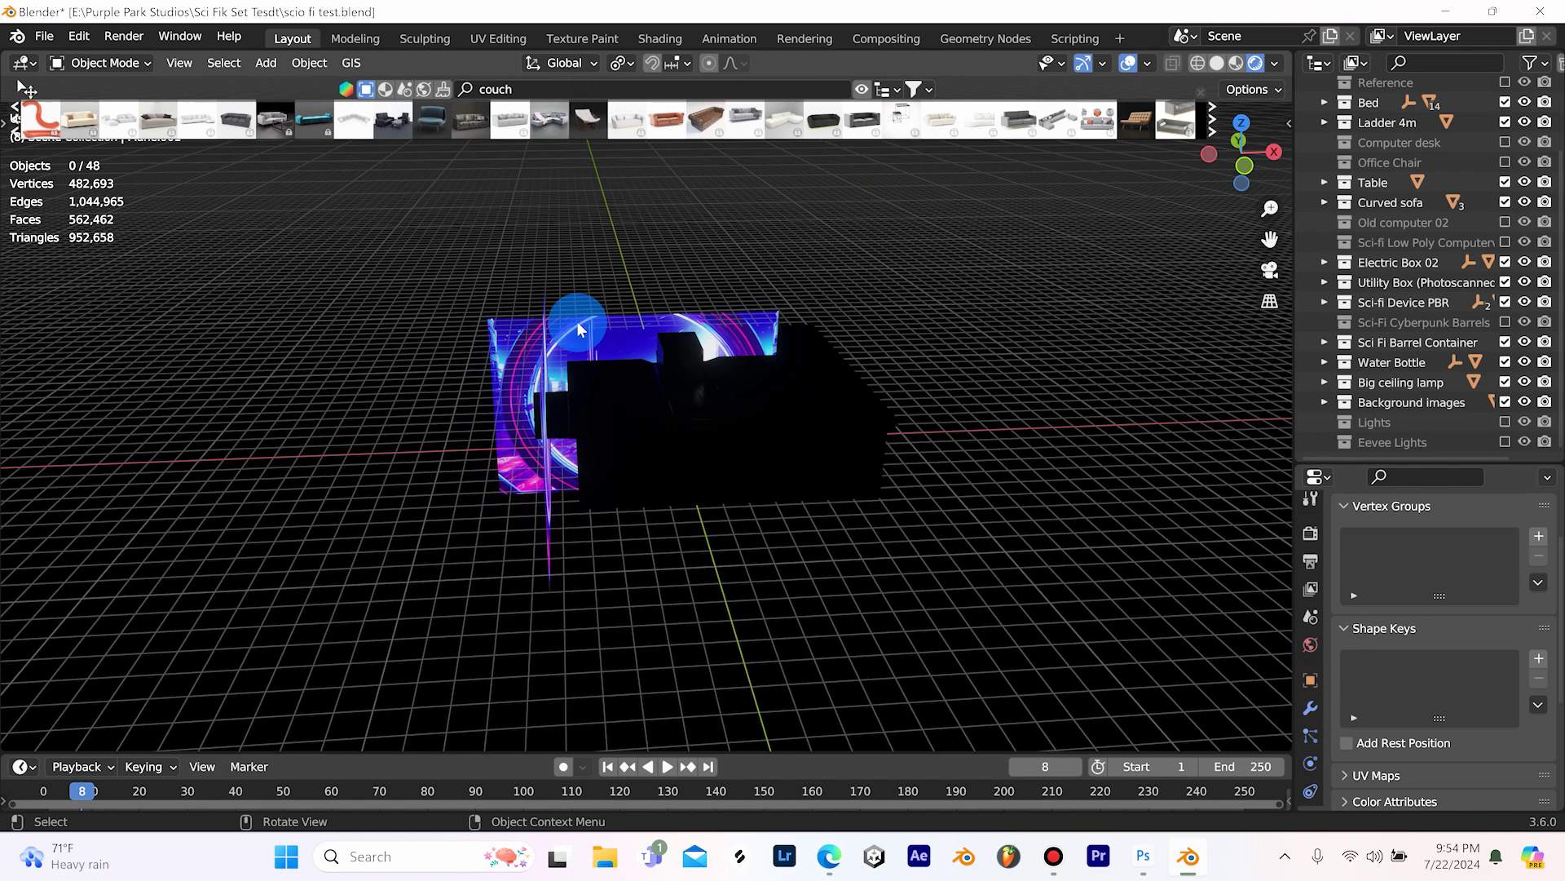
left_click(605, 347)
scroll(607, 351, "up", 5)
middle_click_drag(616, 346, 592, 296)
scroll(561, 286, "down", 3)
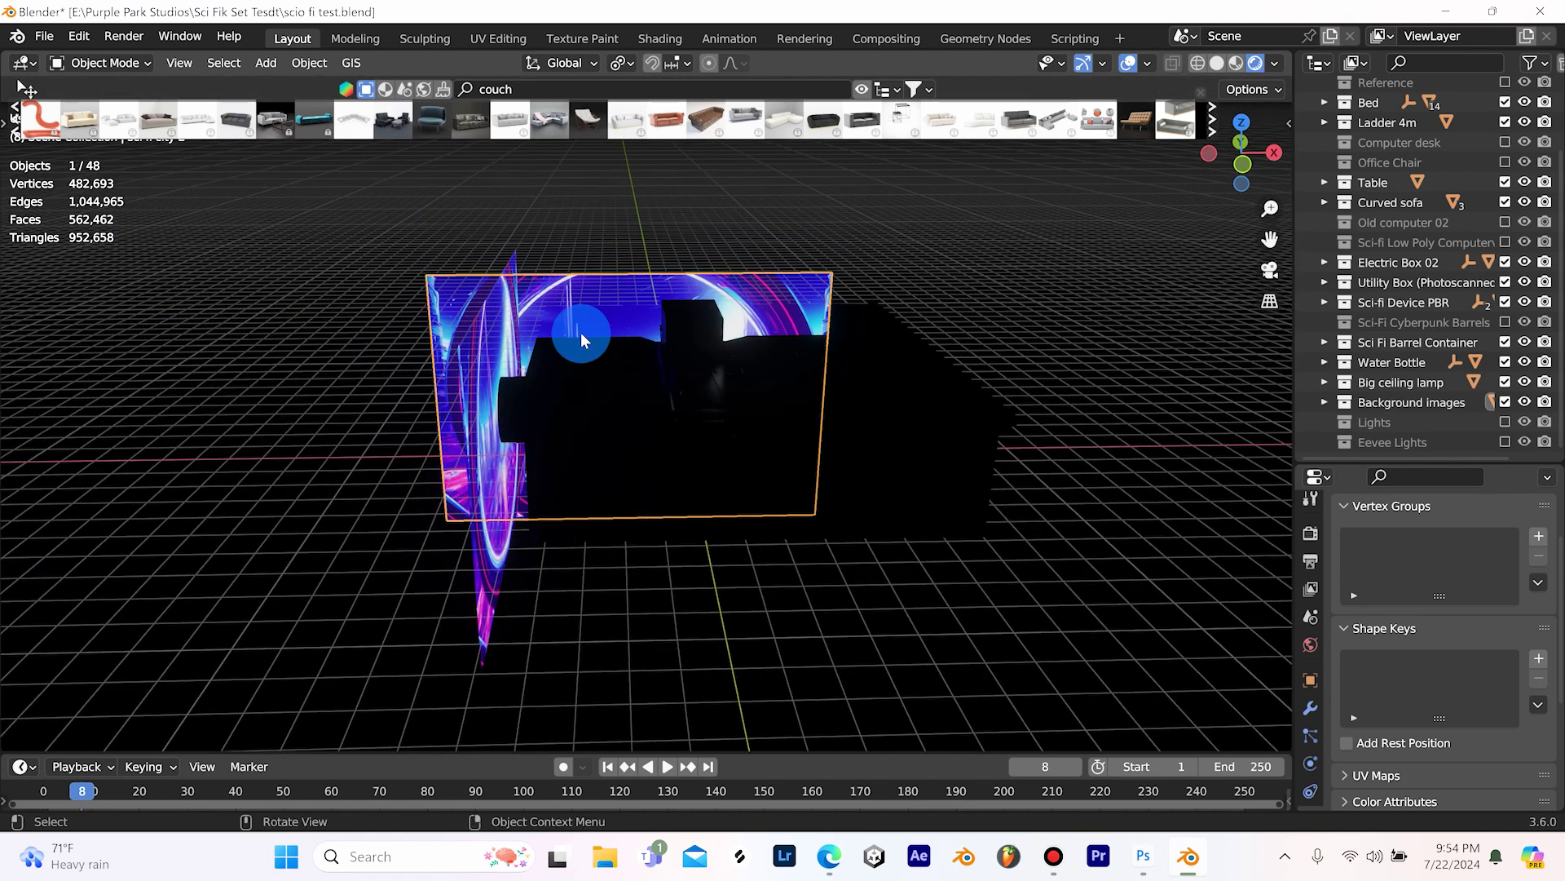
left_click_drag(581, 333, 569, 191)
key("z")
right_click(569, 191)
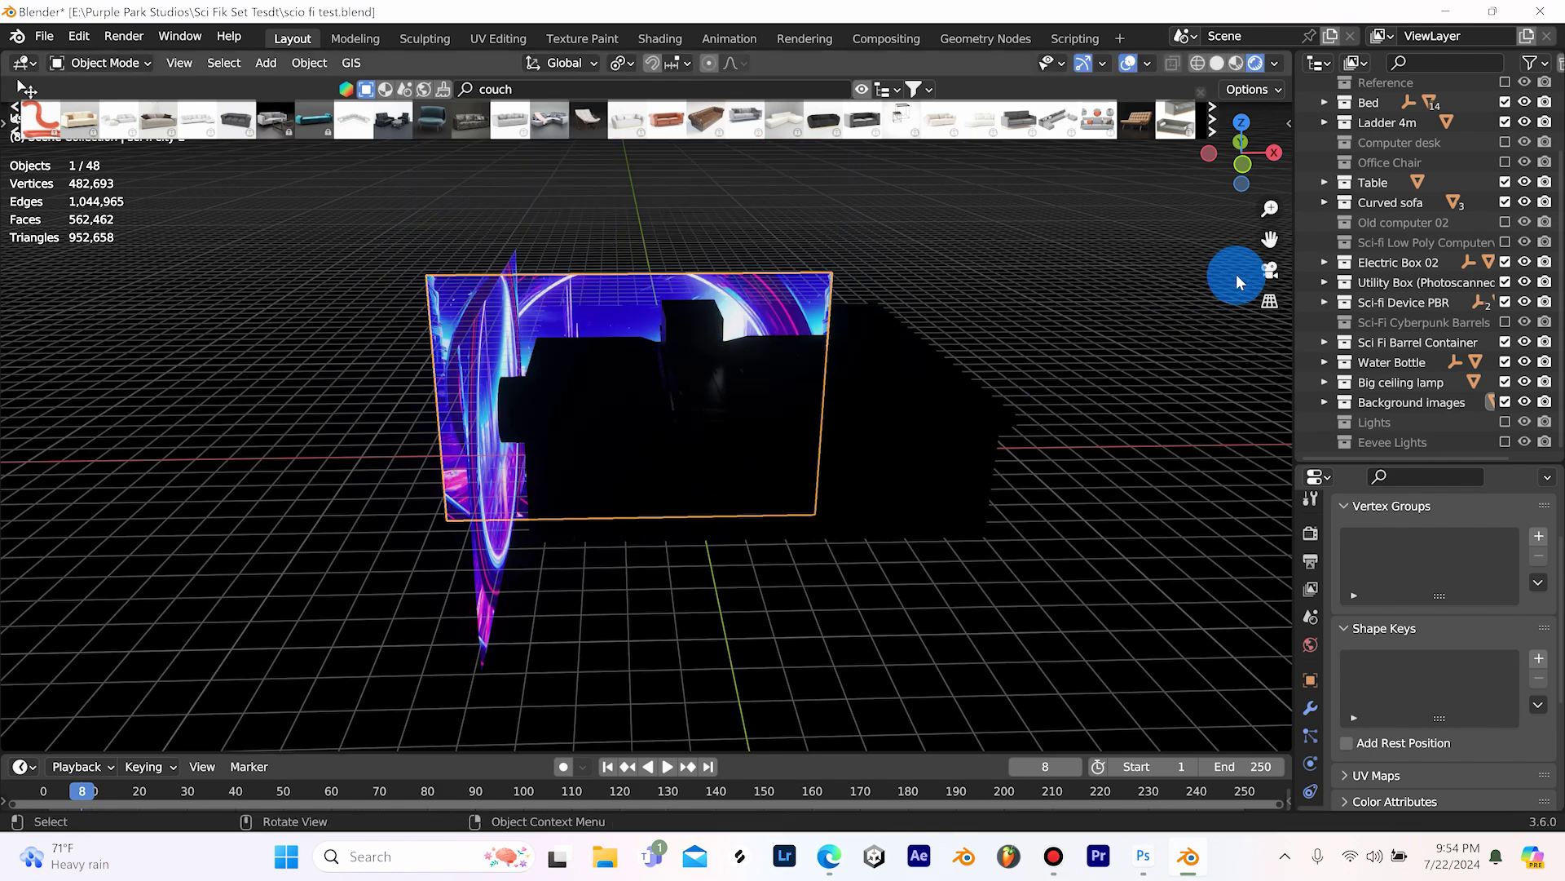
Step: Return to the camera view and include the Eevee Lights collection in the view layer again
left_click(1269, 281)
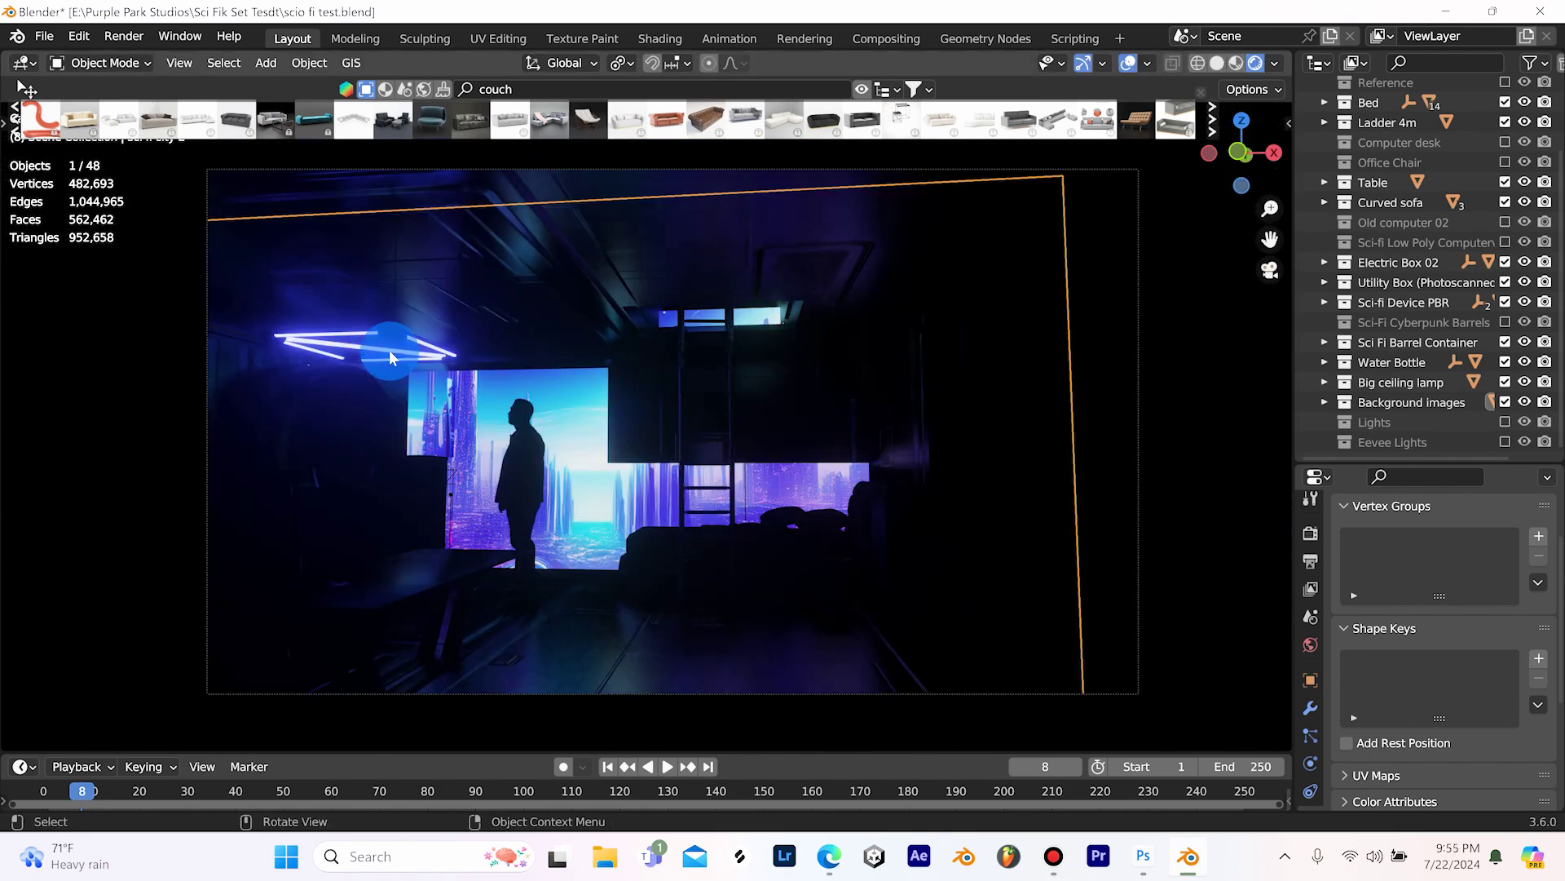
scroll(388, 351, "up", 2)
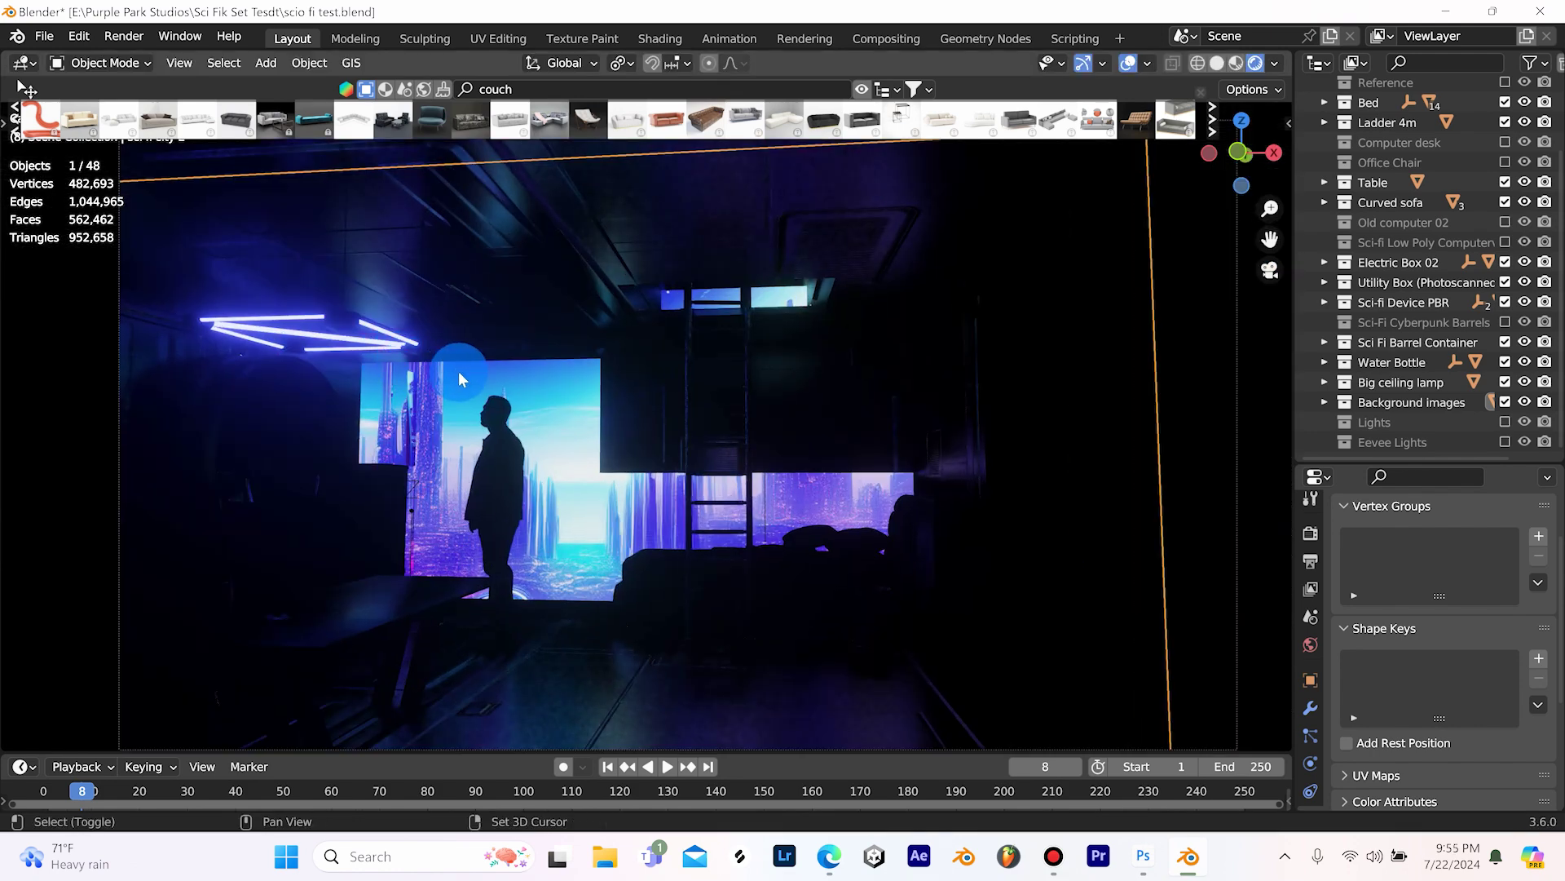
scroll(458, 370, "down", 2)
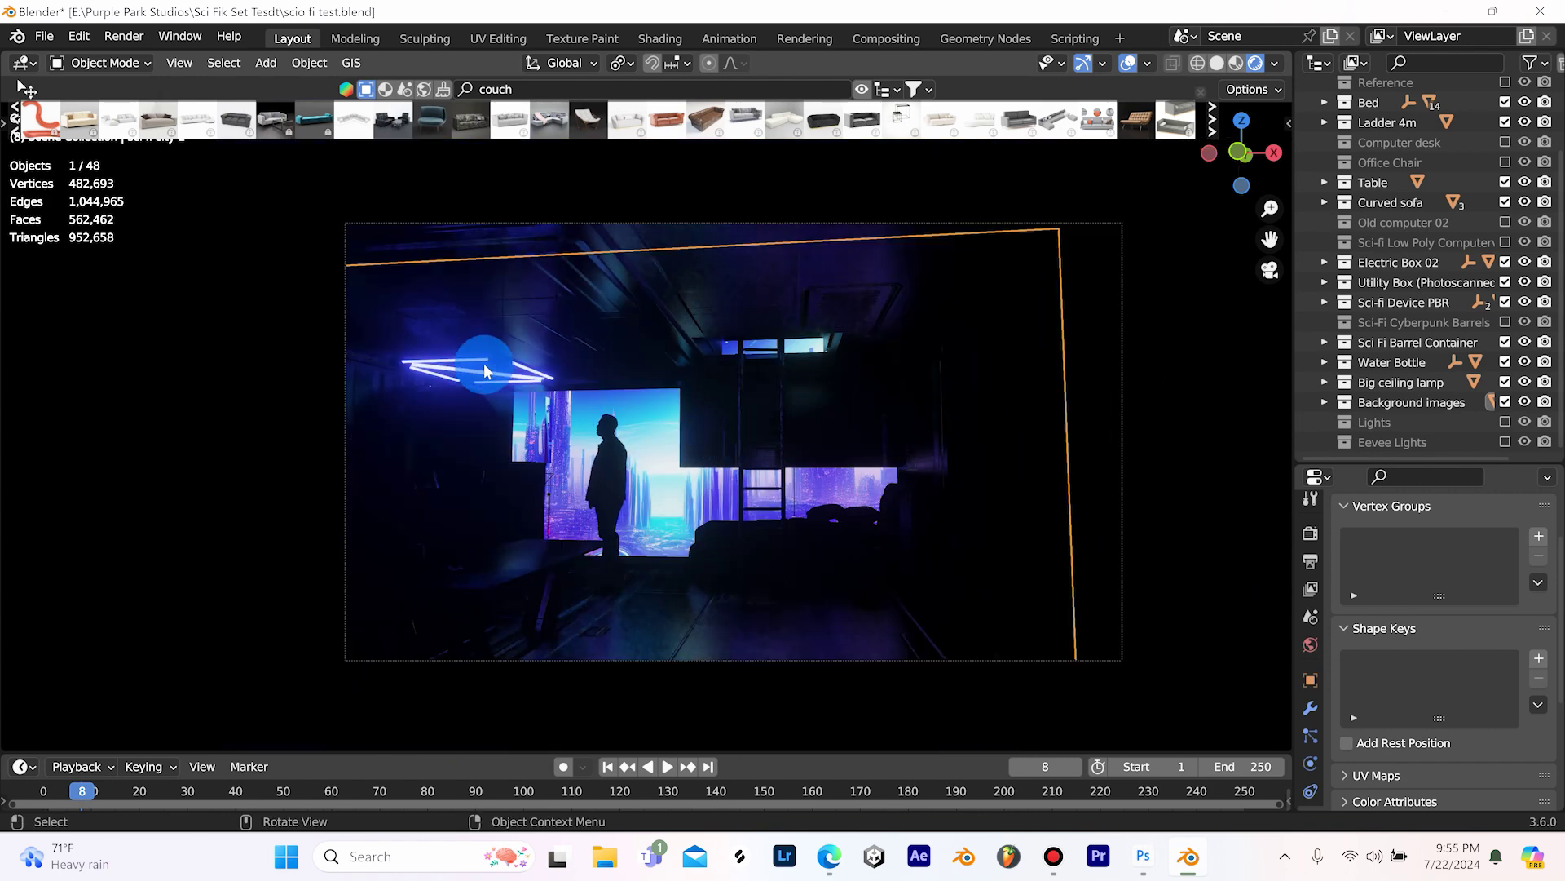
left_click(1505, 441)
scroll(1426, 403, "down", 2)
scroll(1419, 408, "down", 1)
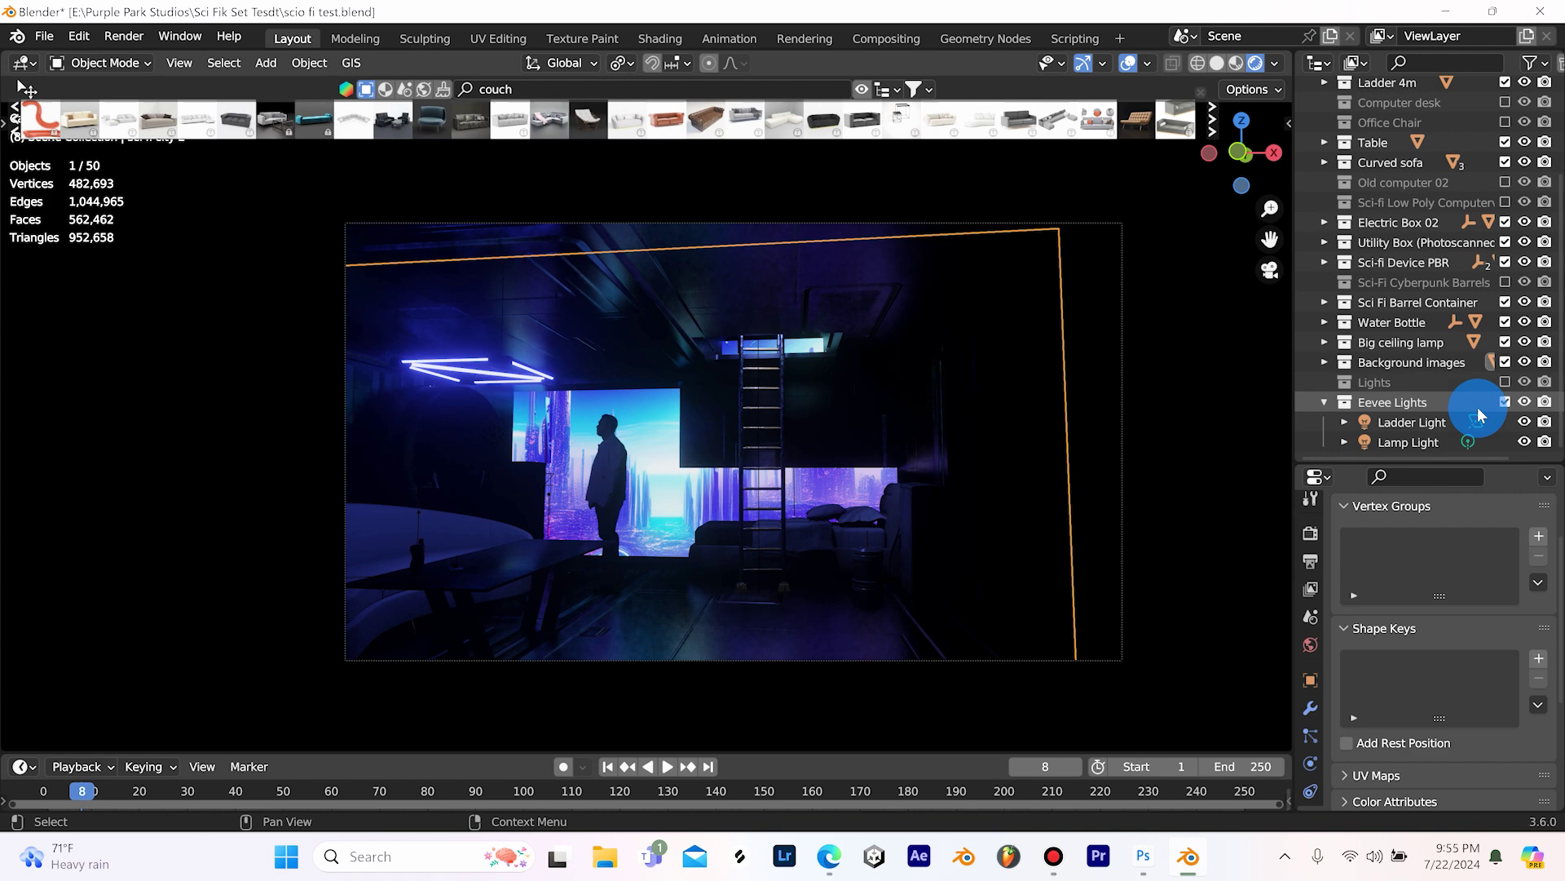
Step: Hide the Ladder Light and toggle the Lamp Light off and on to compare its effect
left_click(1523, 422)
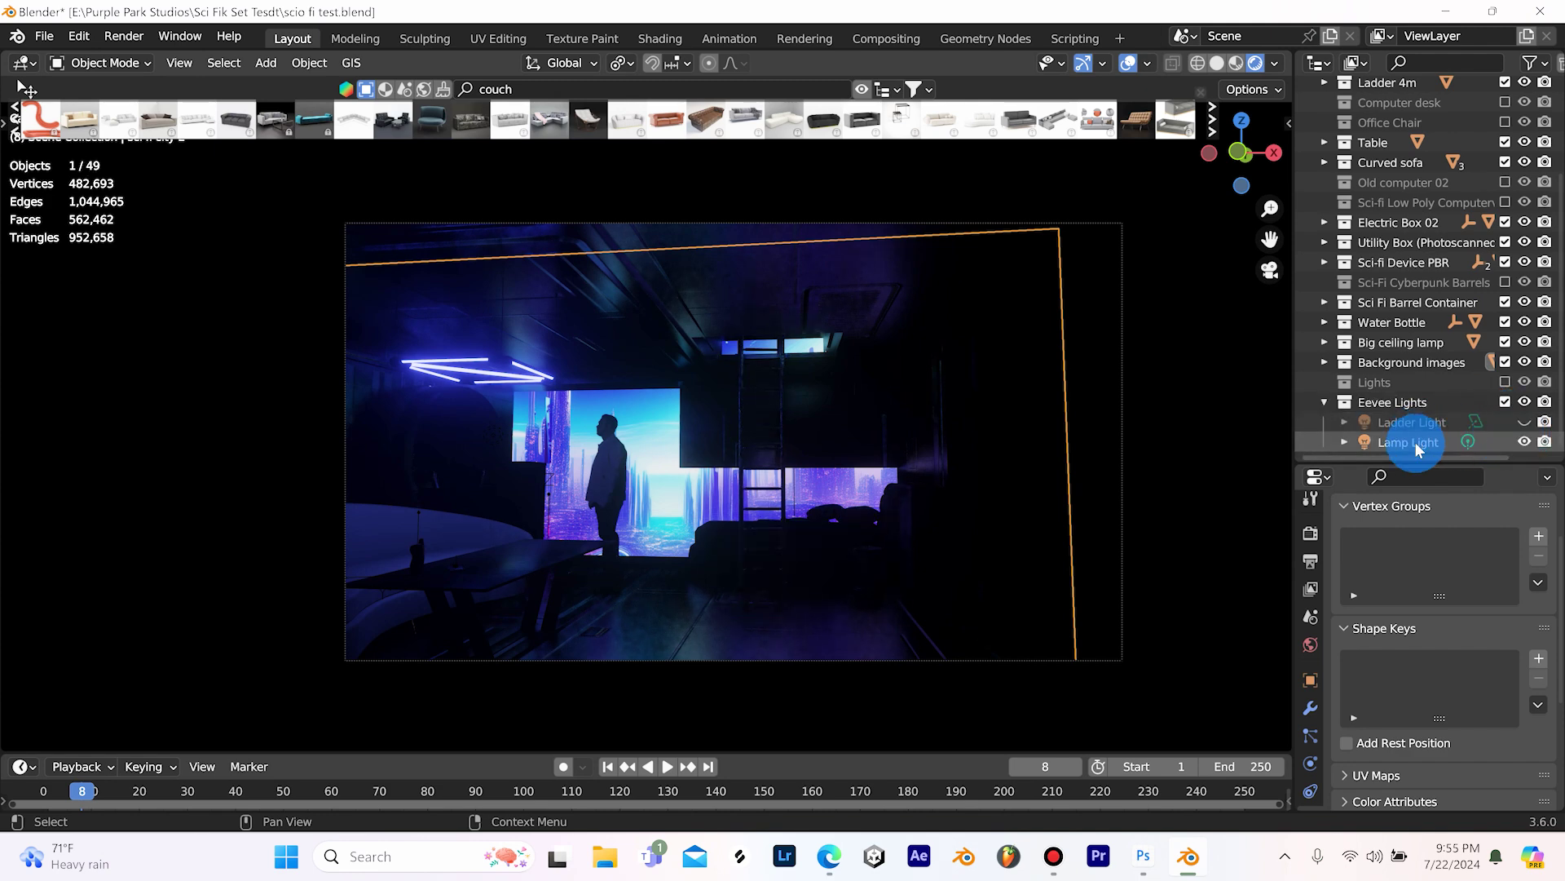
left_click(1525, 441)
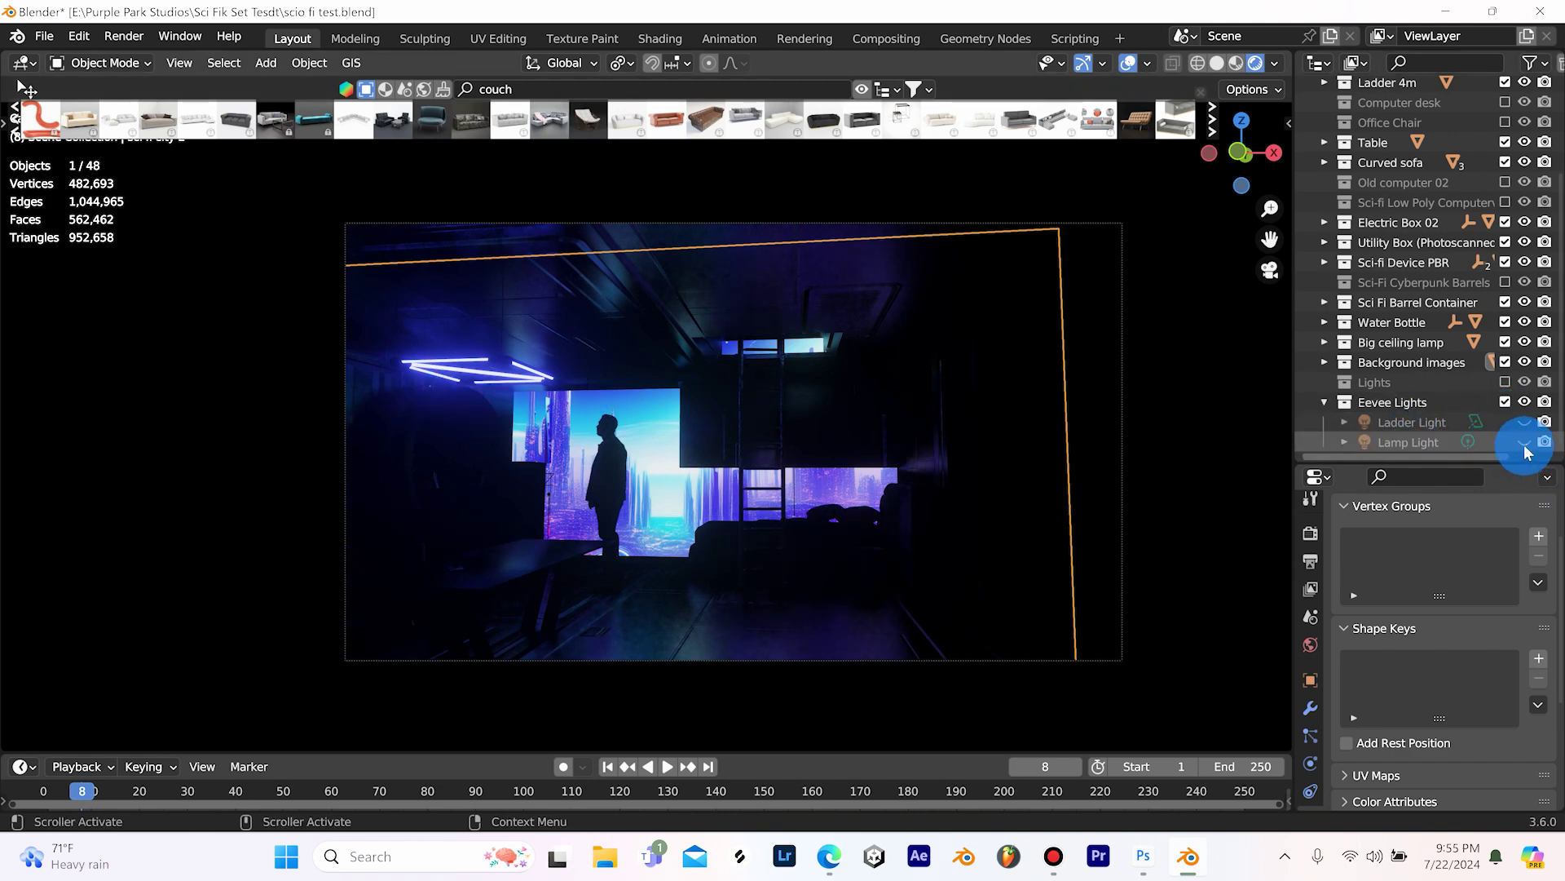
left_click(1524, 442)
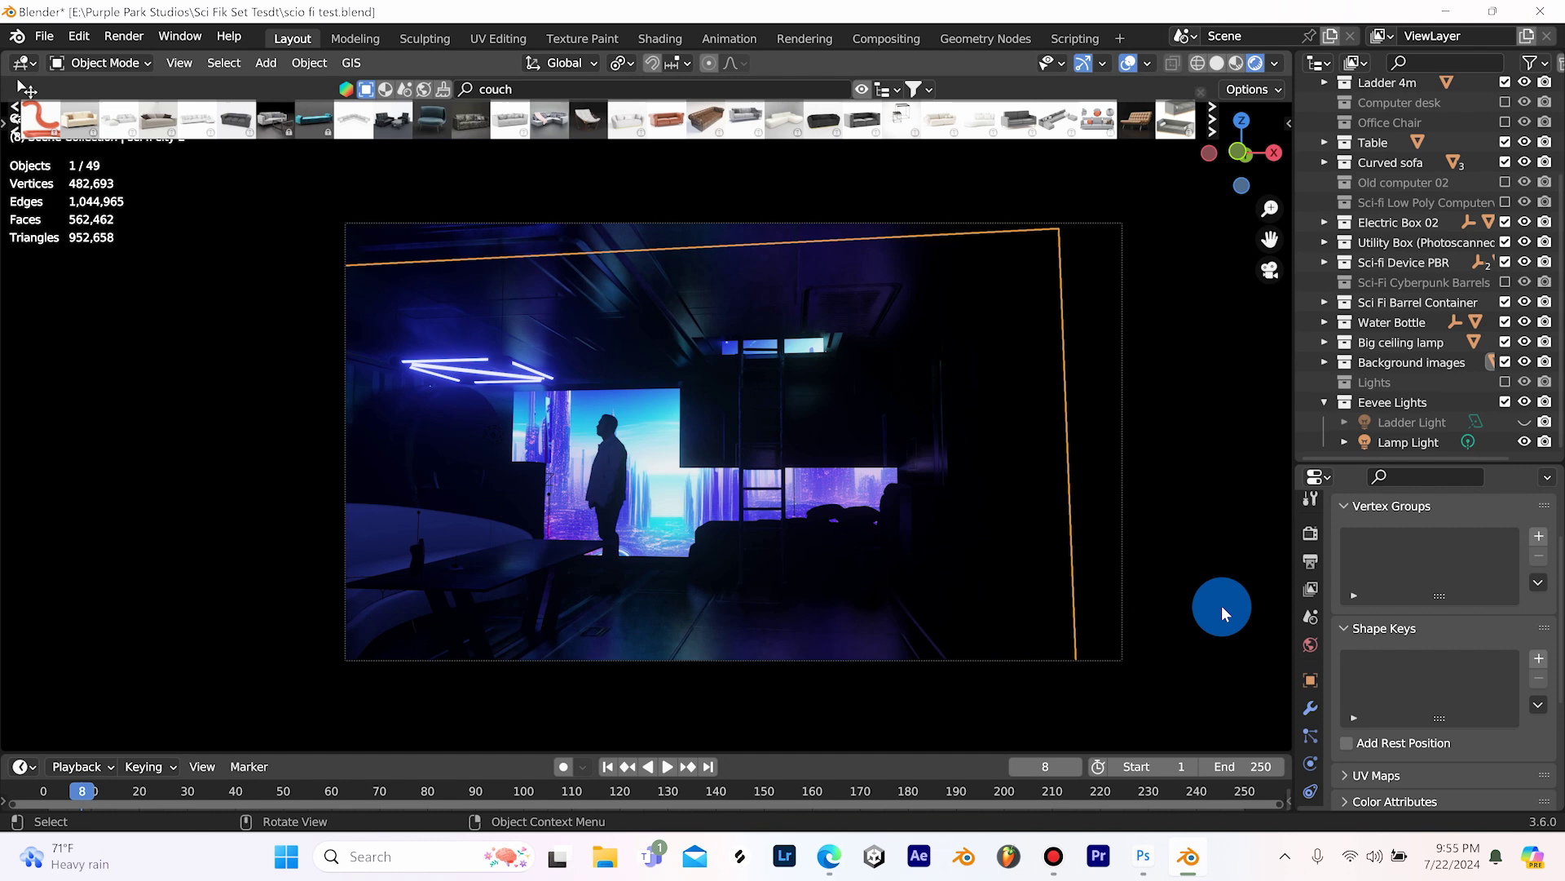
Step: Unhide the Ladder Light and select it to review its light type, color, power and size settings
left_click(1522, 420)
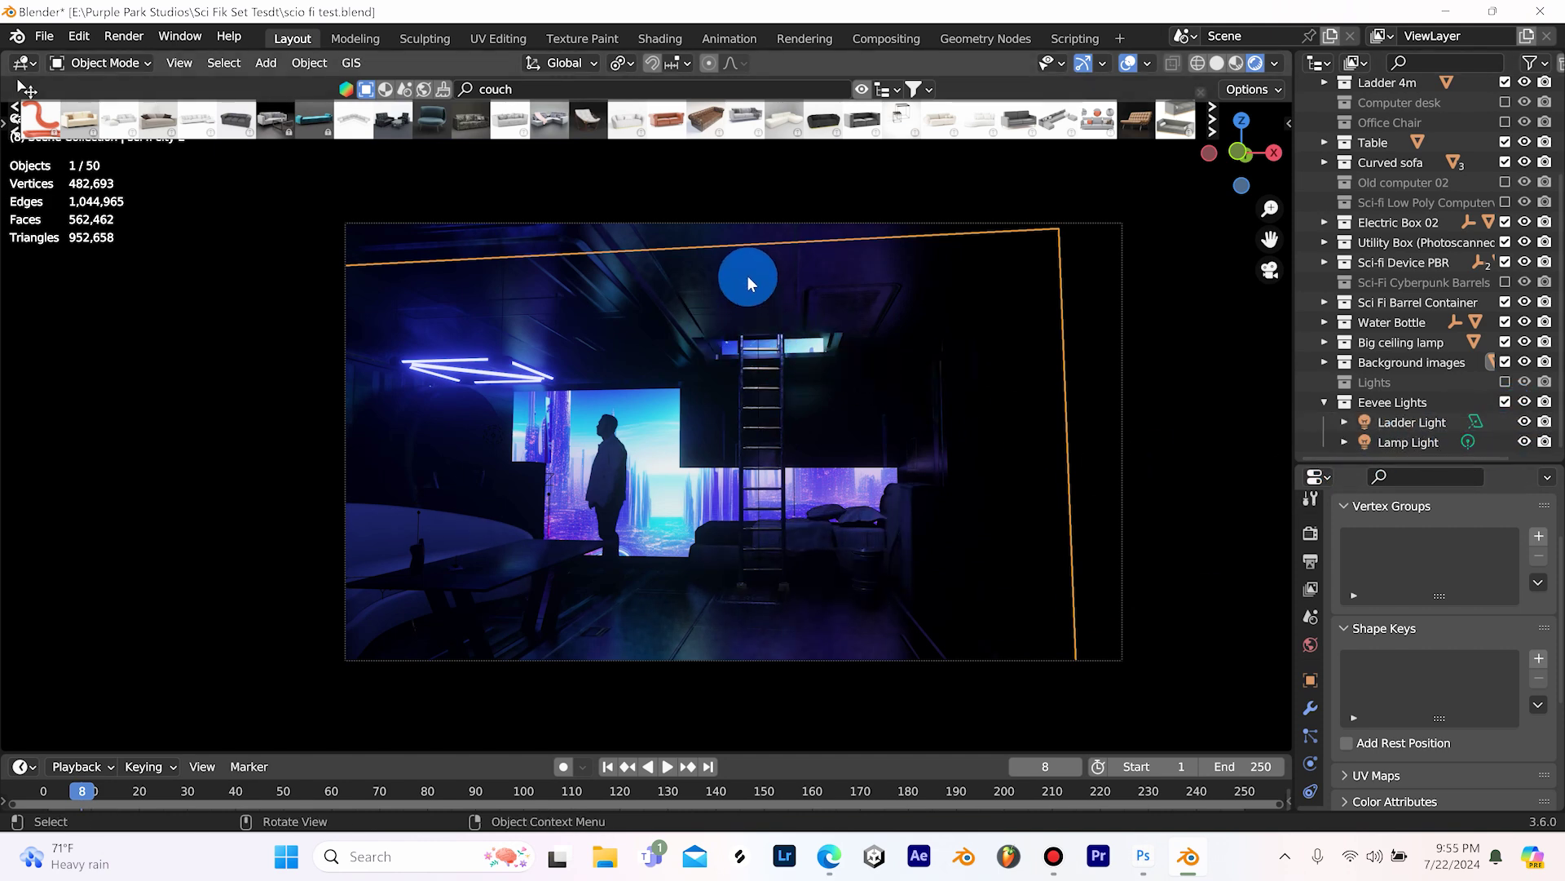
scroll(1307, 755, "down", 3)
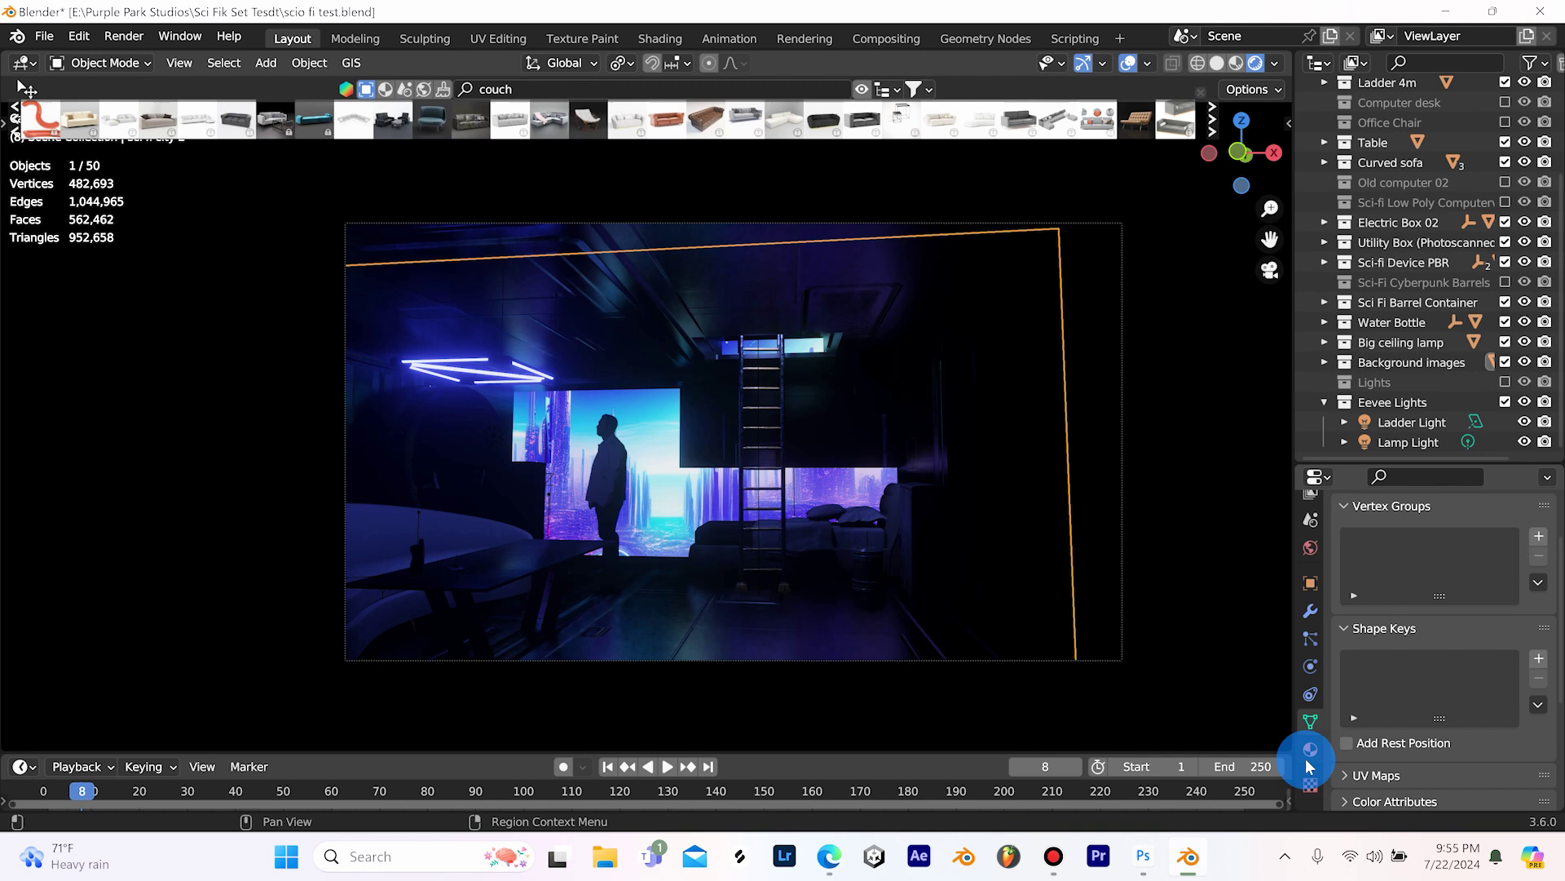
left_click(1399, 422)
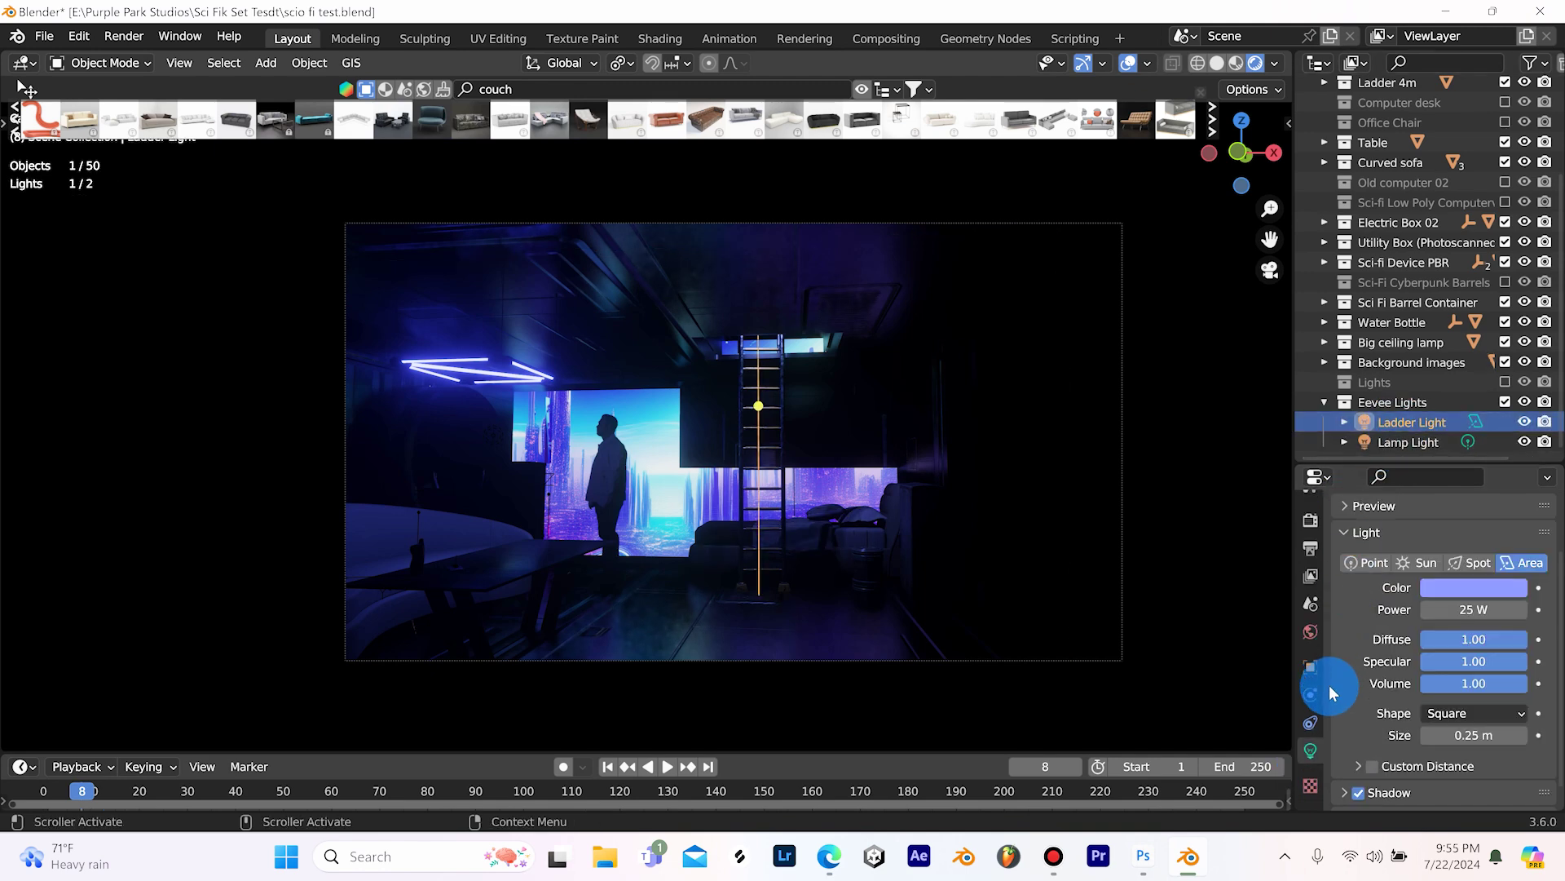
scroll(1386, 668, "down", 1)
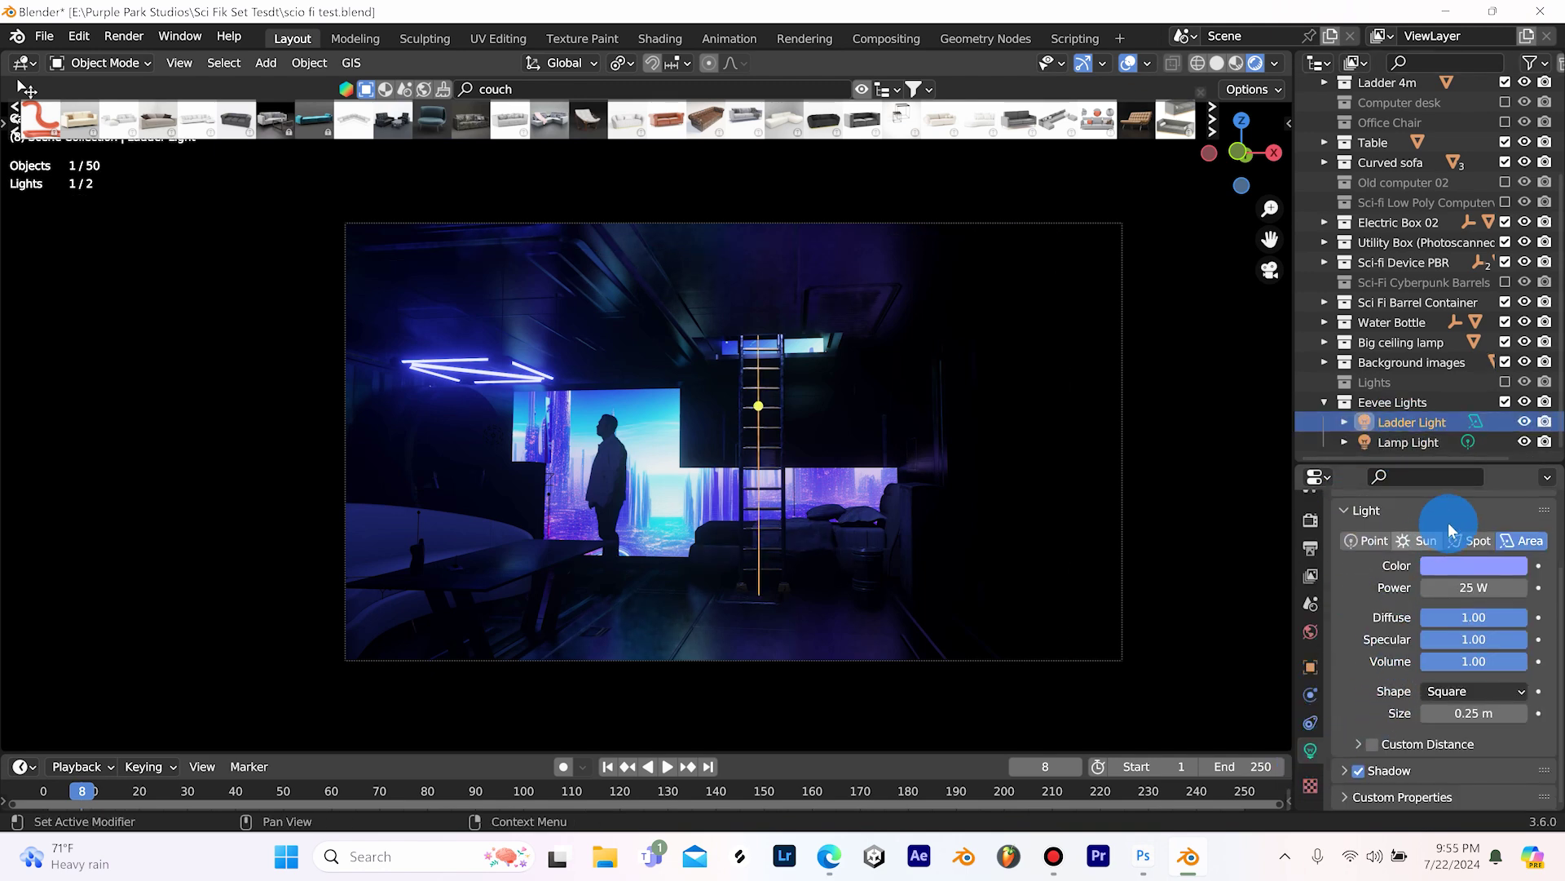
left_click(1411, 402)
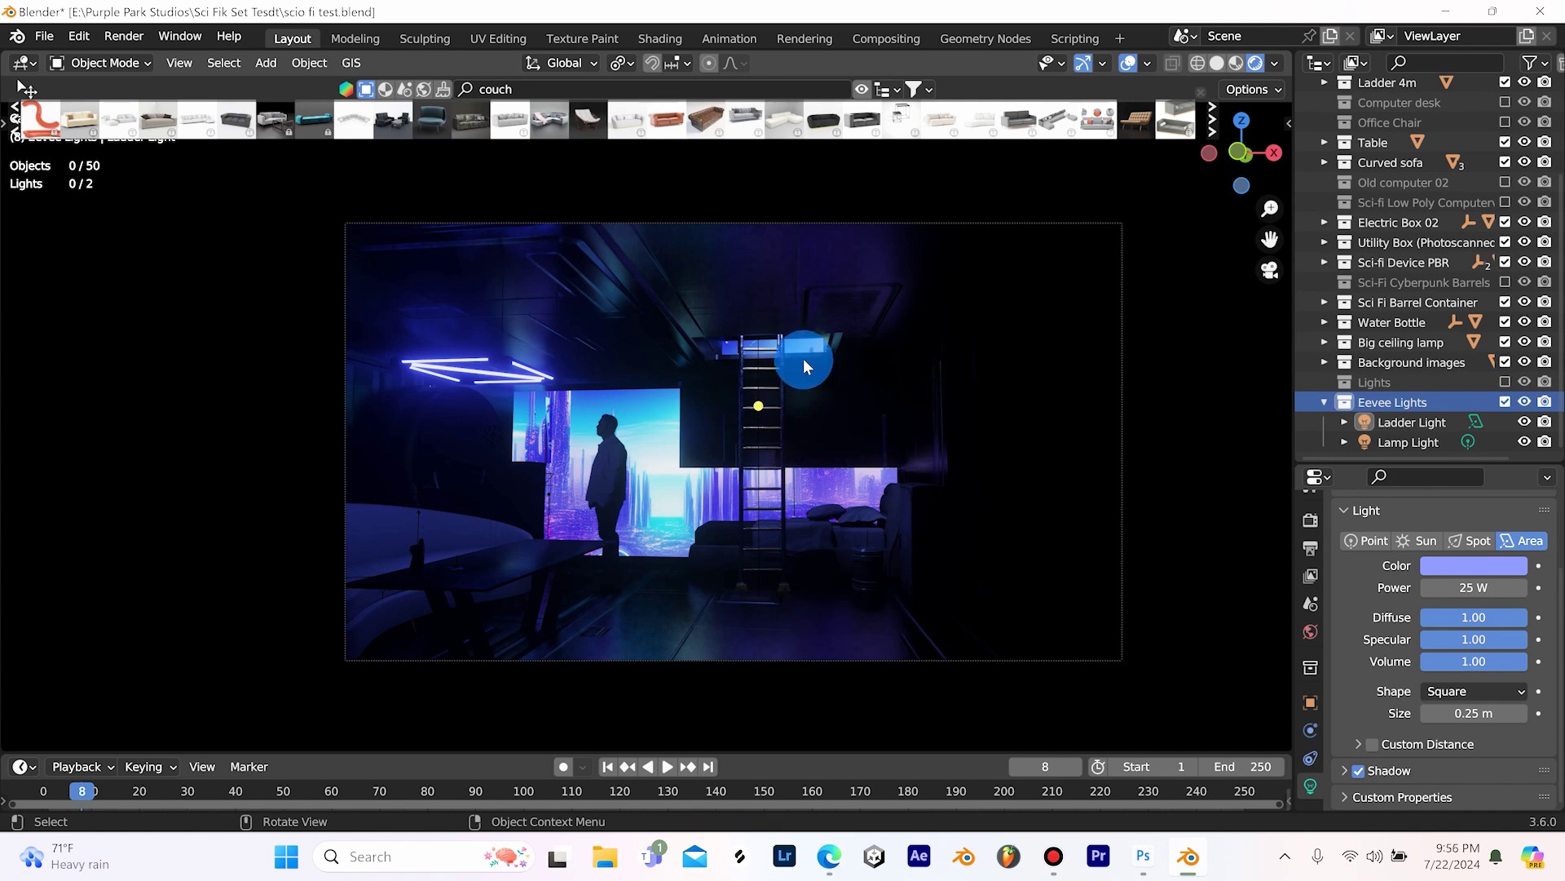
Step: Pick out the walls and table, and examine how light falls on the ladder, bed and barrel up close
left_click(1022, 281)
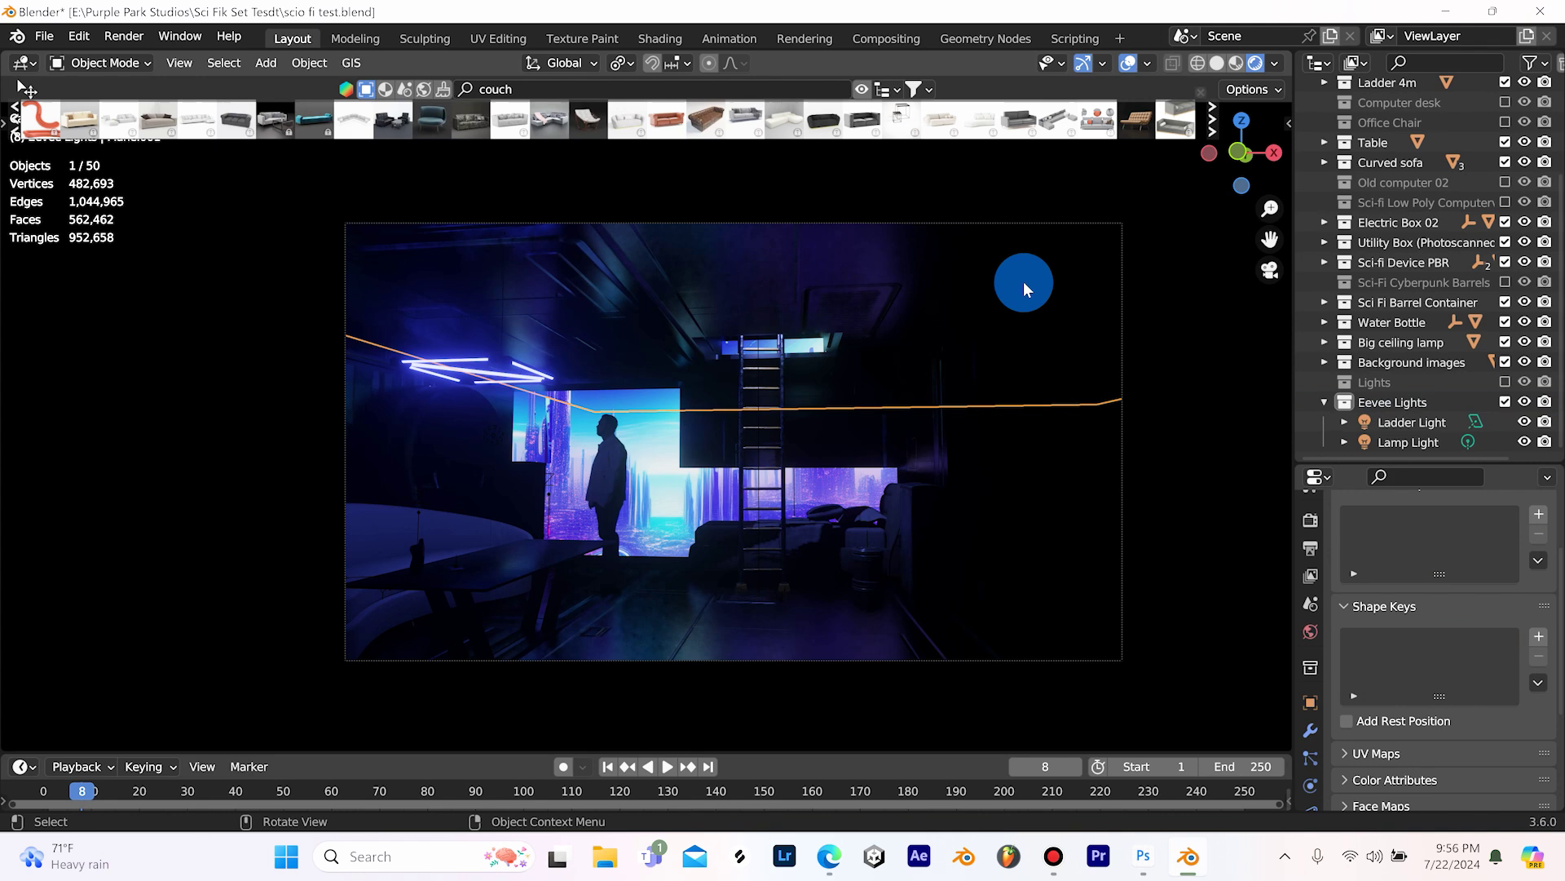
left_click(213, 500)
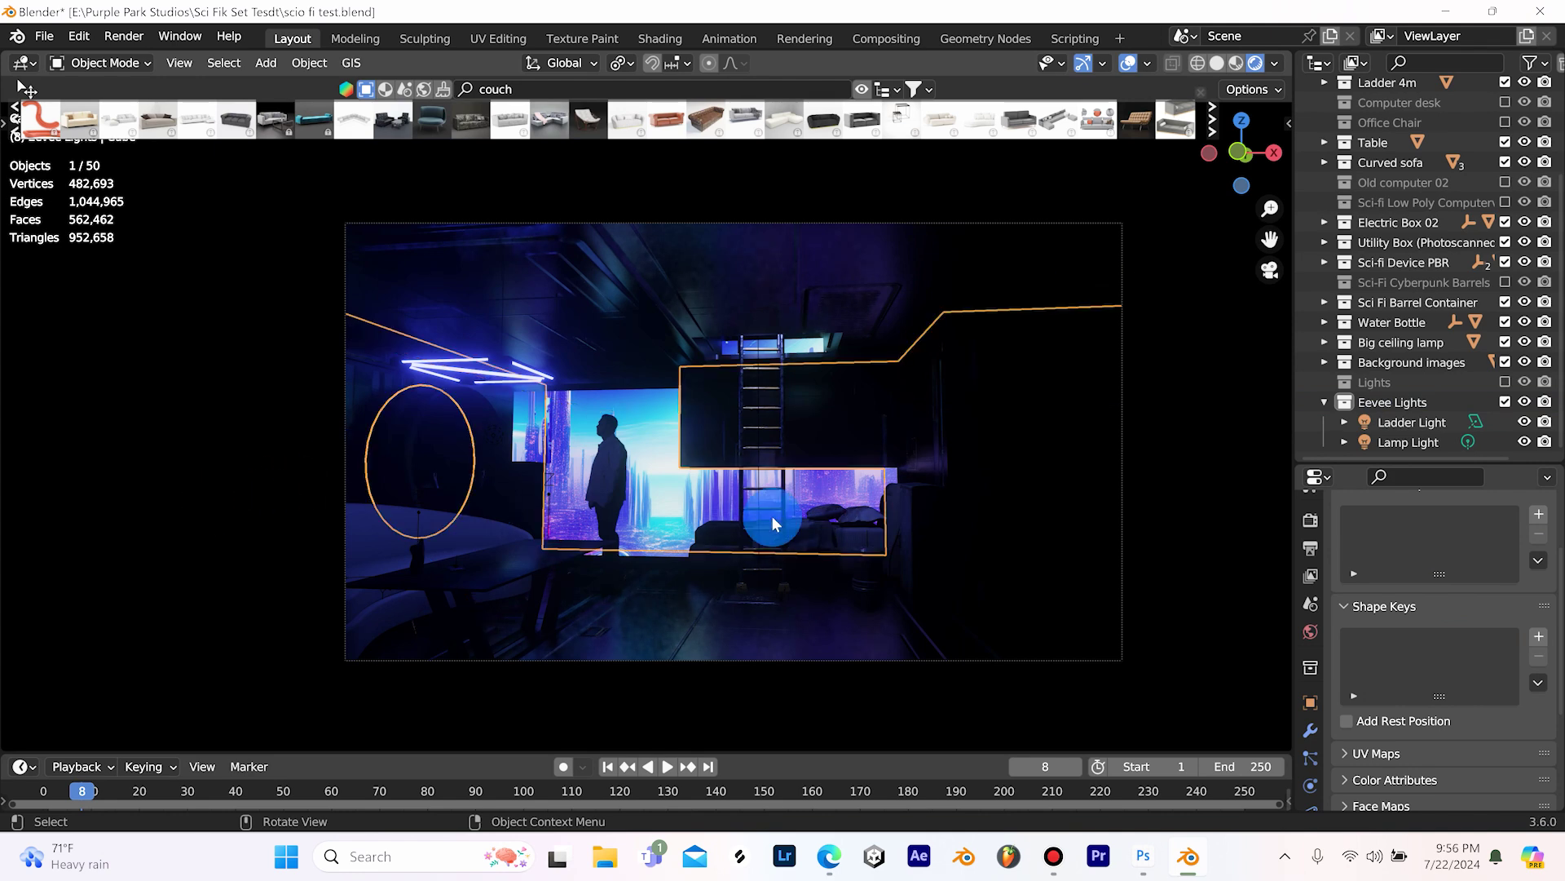
left_click(508, 609)
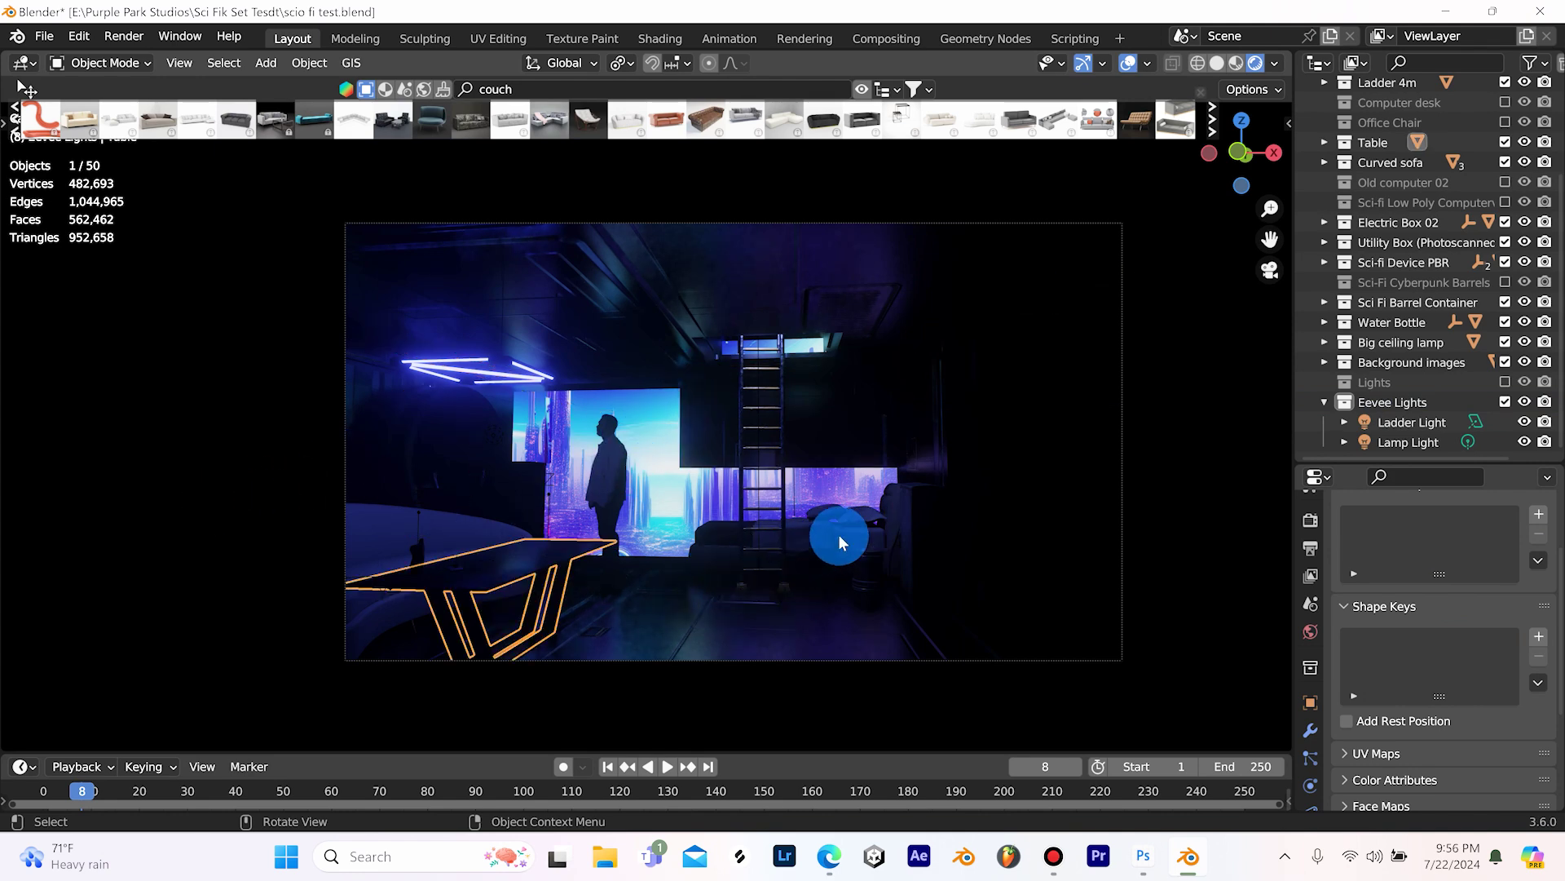
scroll(917, 556, "up", 5)
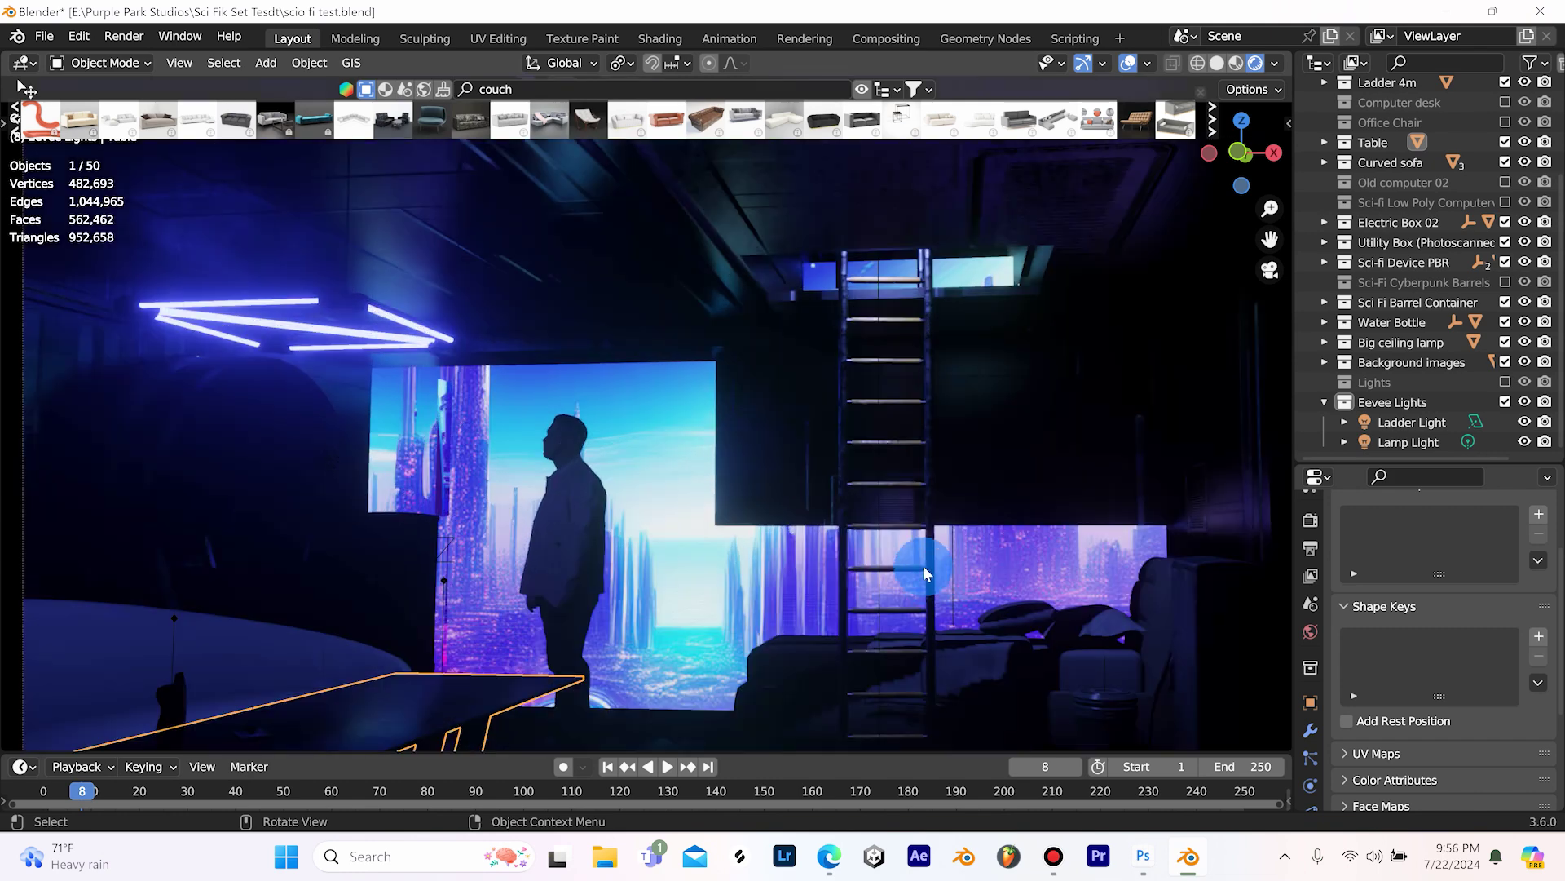
middle_click_drag(895, 545, 624, 390, "shift")
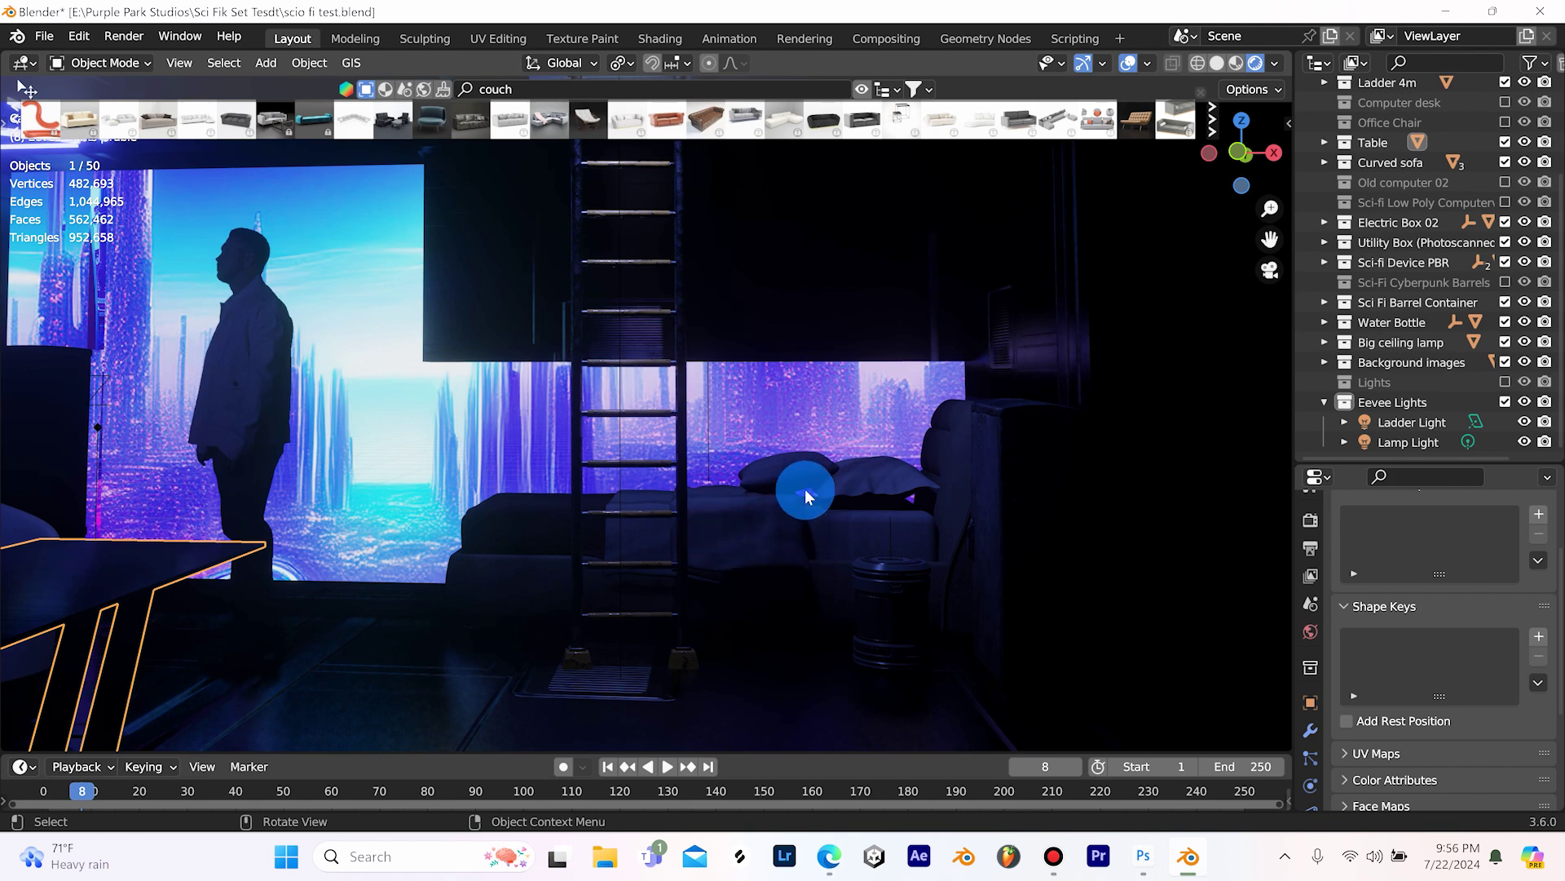
scroll(820, 526, "down", 4)
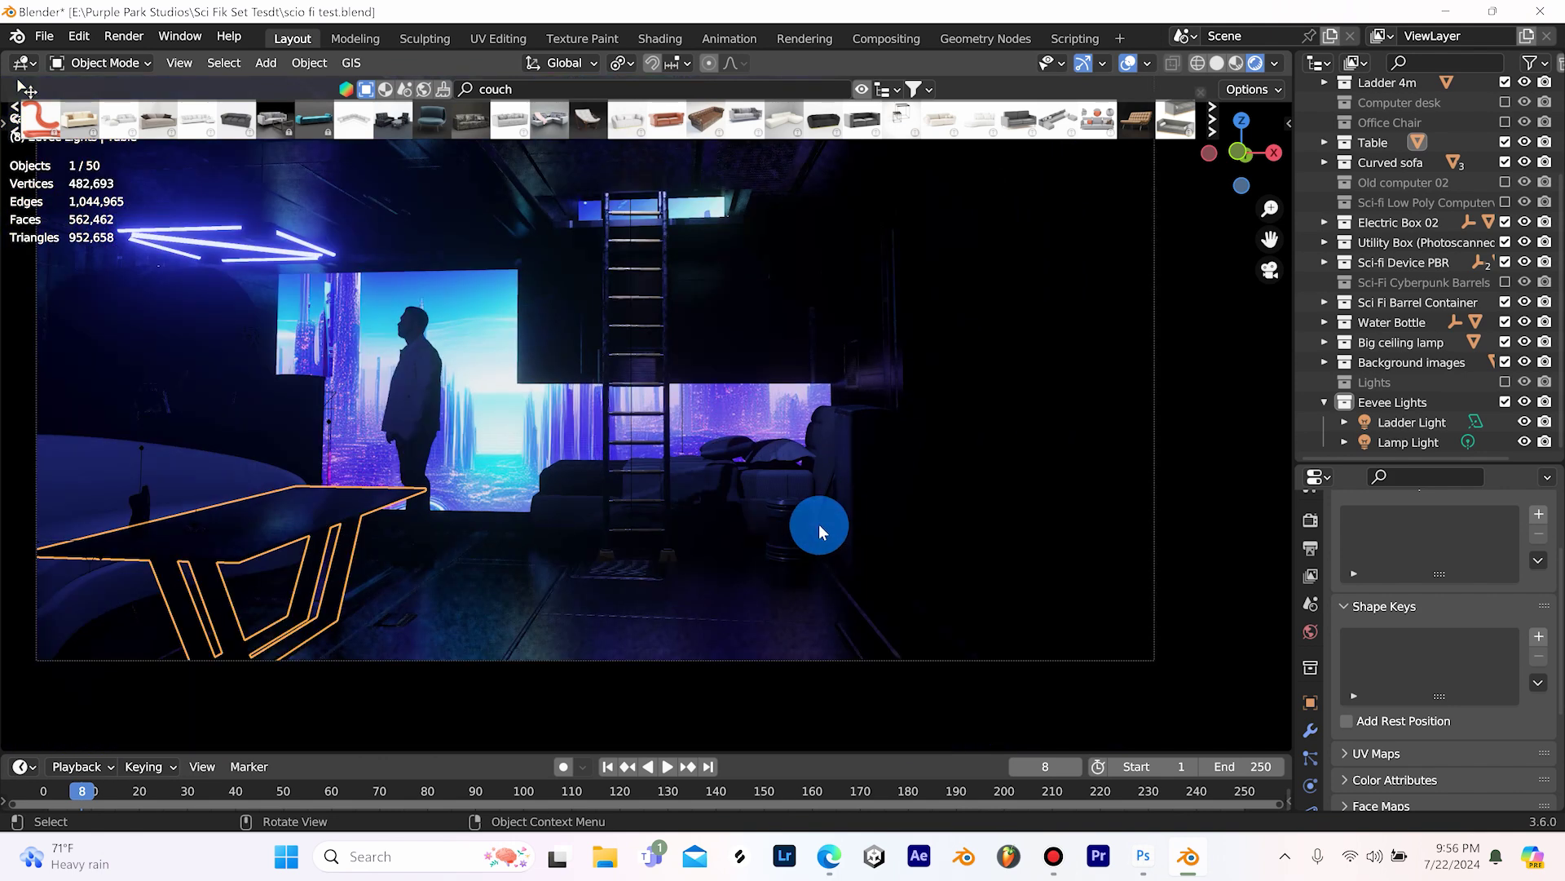
Step: Toggle the Ladder Light off and on to compare its effect on the ladder and bed
left_click(1525, 422)
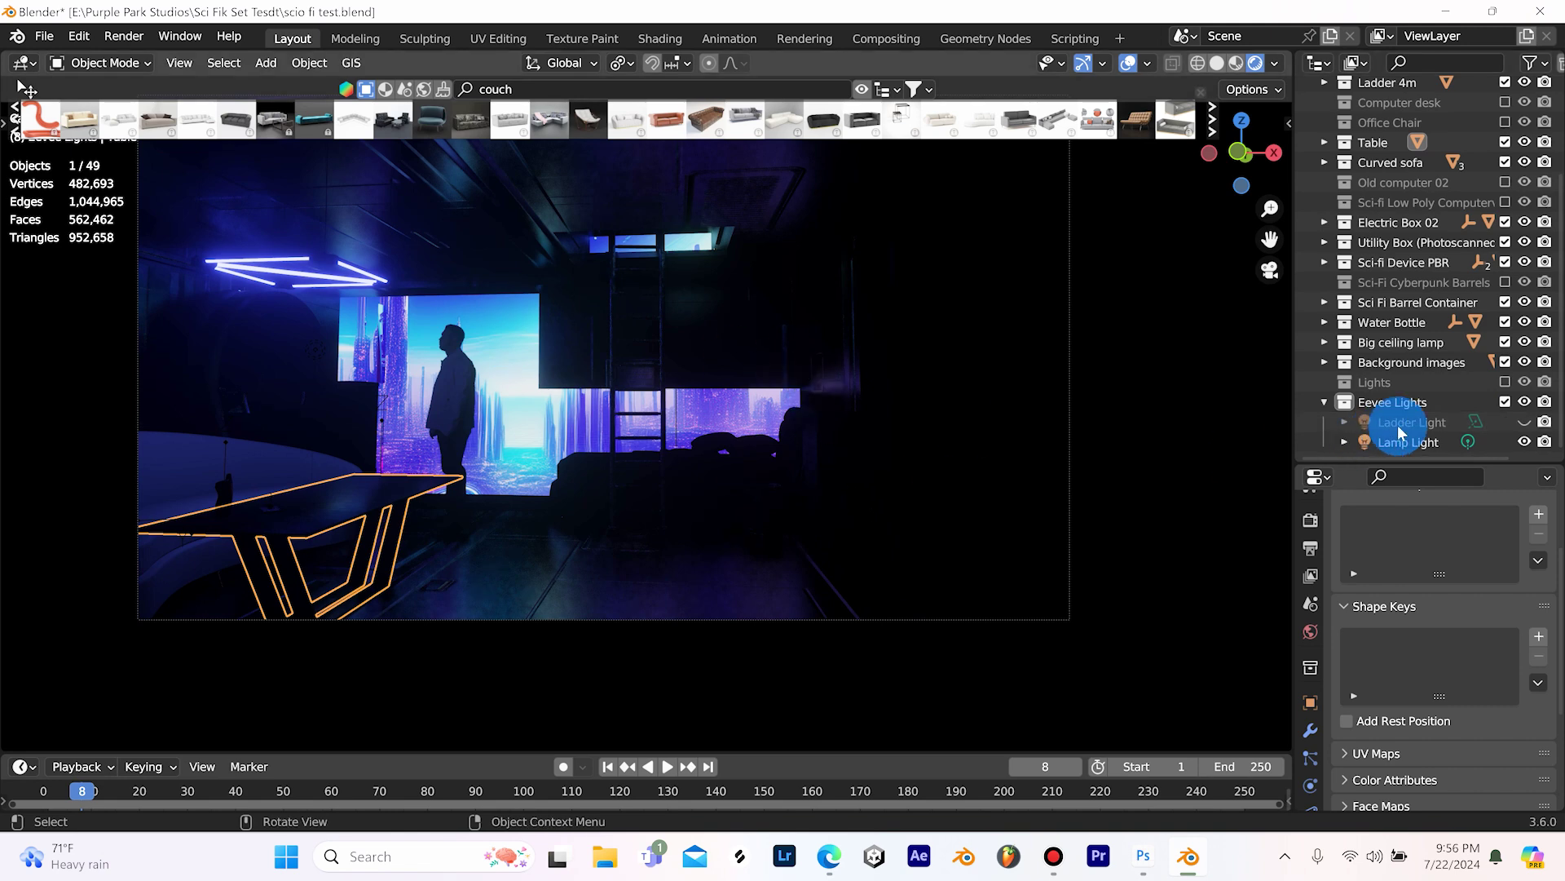
left_click(1521, 422)
left_click(1526, 424)
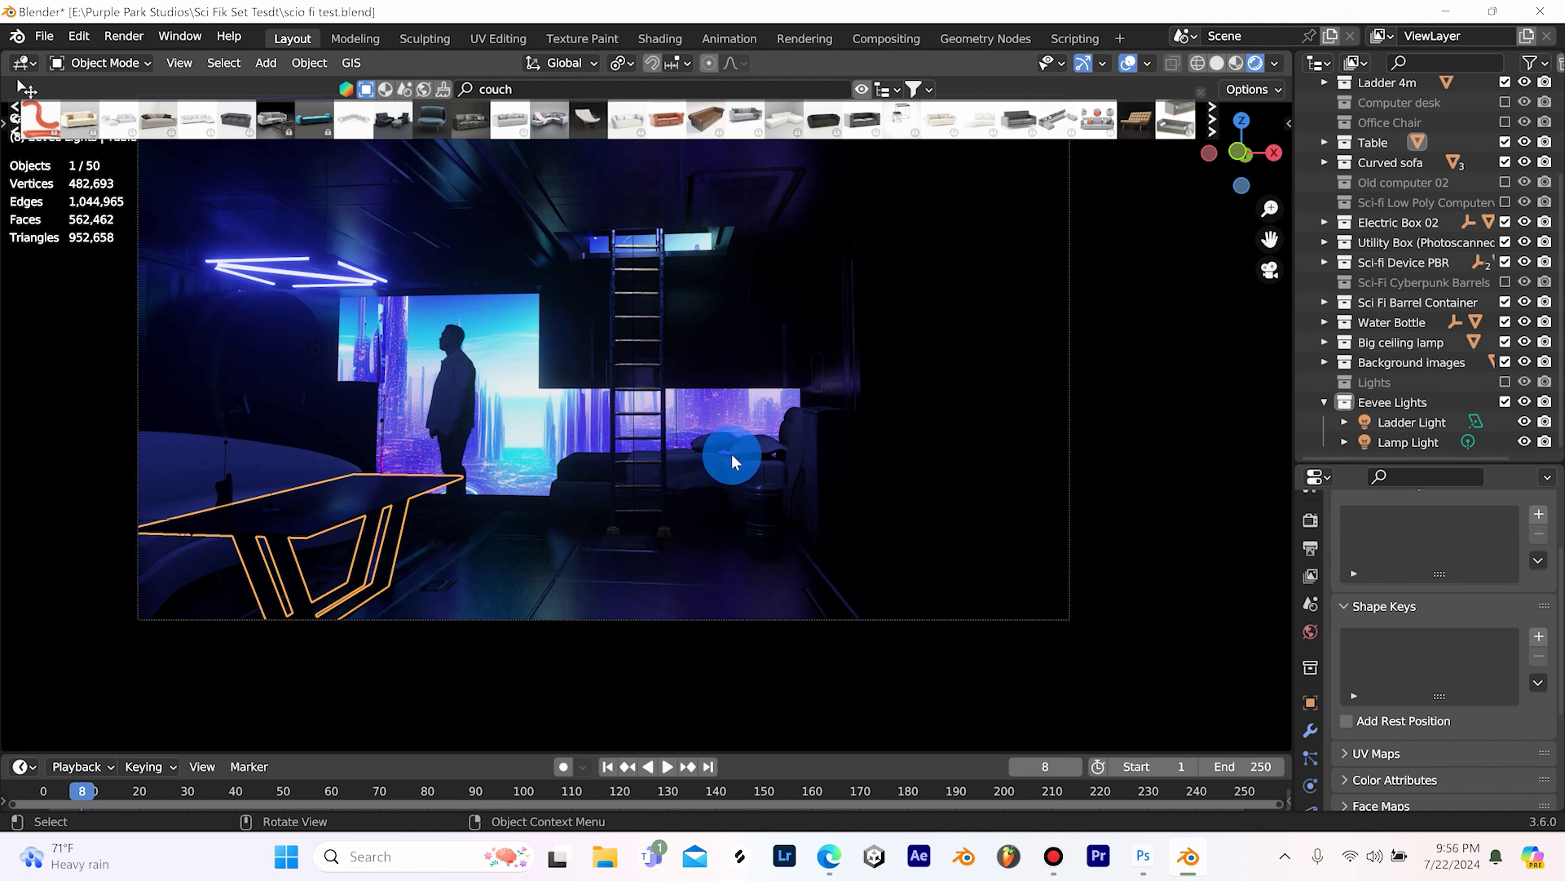
scroll(796, 500, "up", 1)
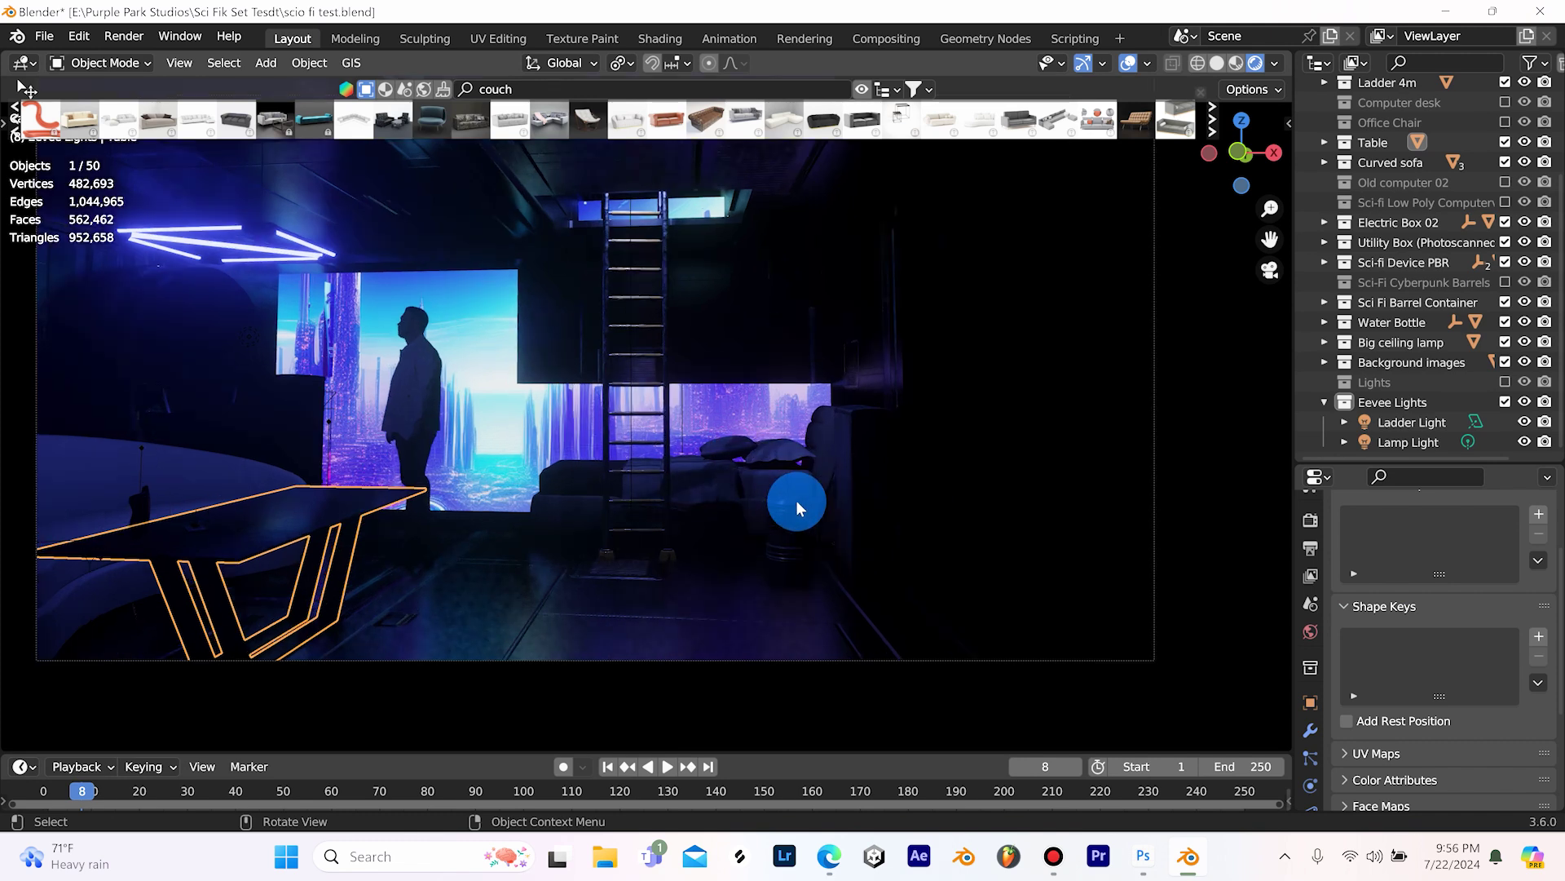
scroll(804, 391, "down", 2)
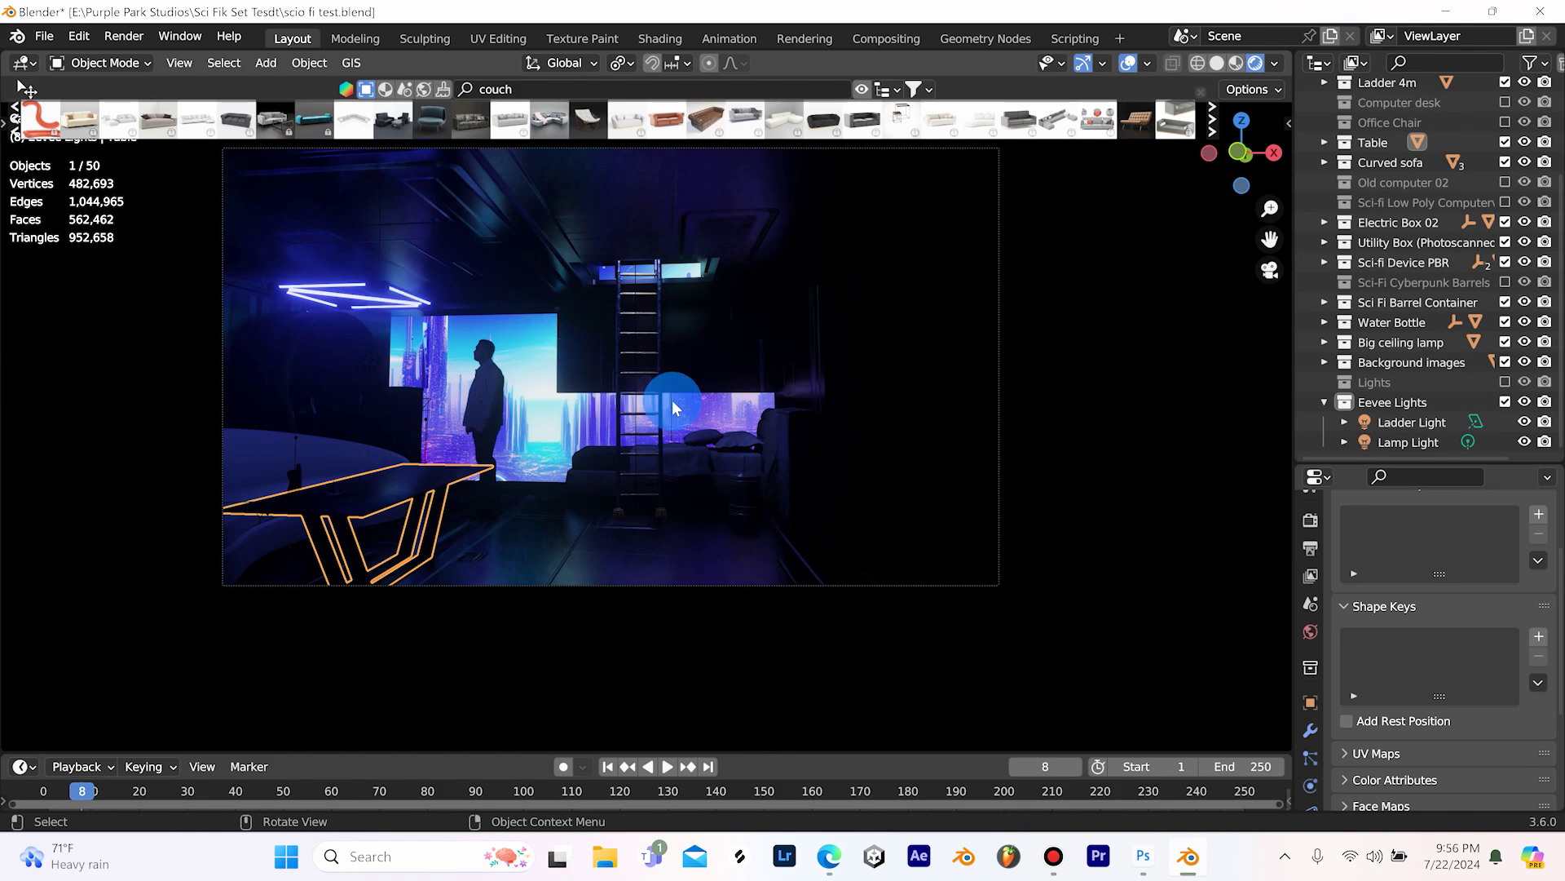
Step: Leave the camera view and examine the room set and its surrounding background image planes from several angles
middle_click_drag(1047, 483, 1032, 491)
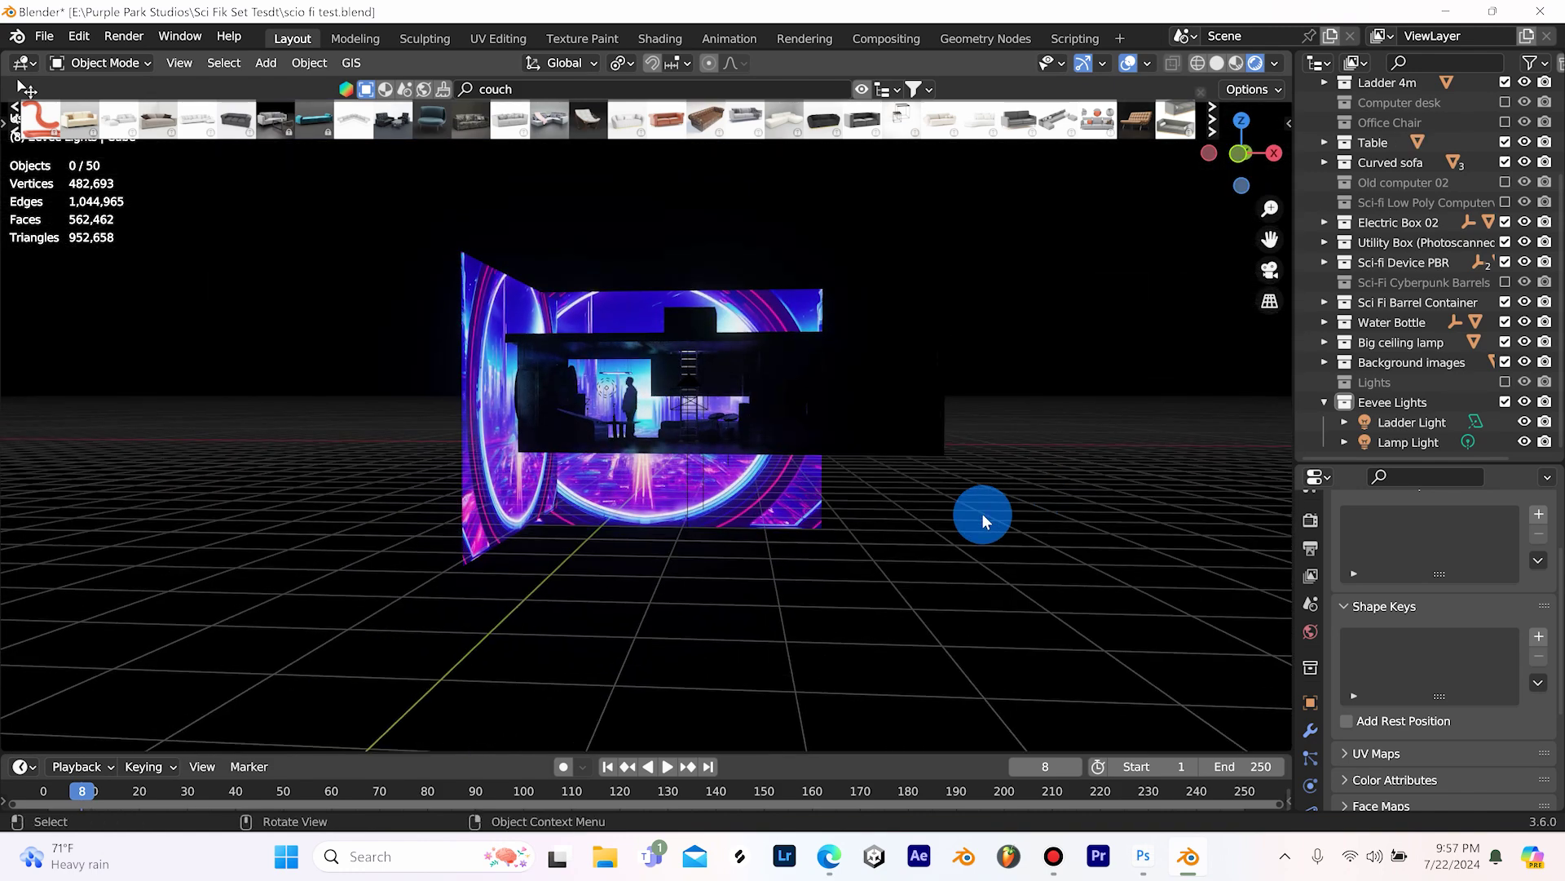
scroll(966, 537, "up", 5)
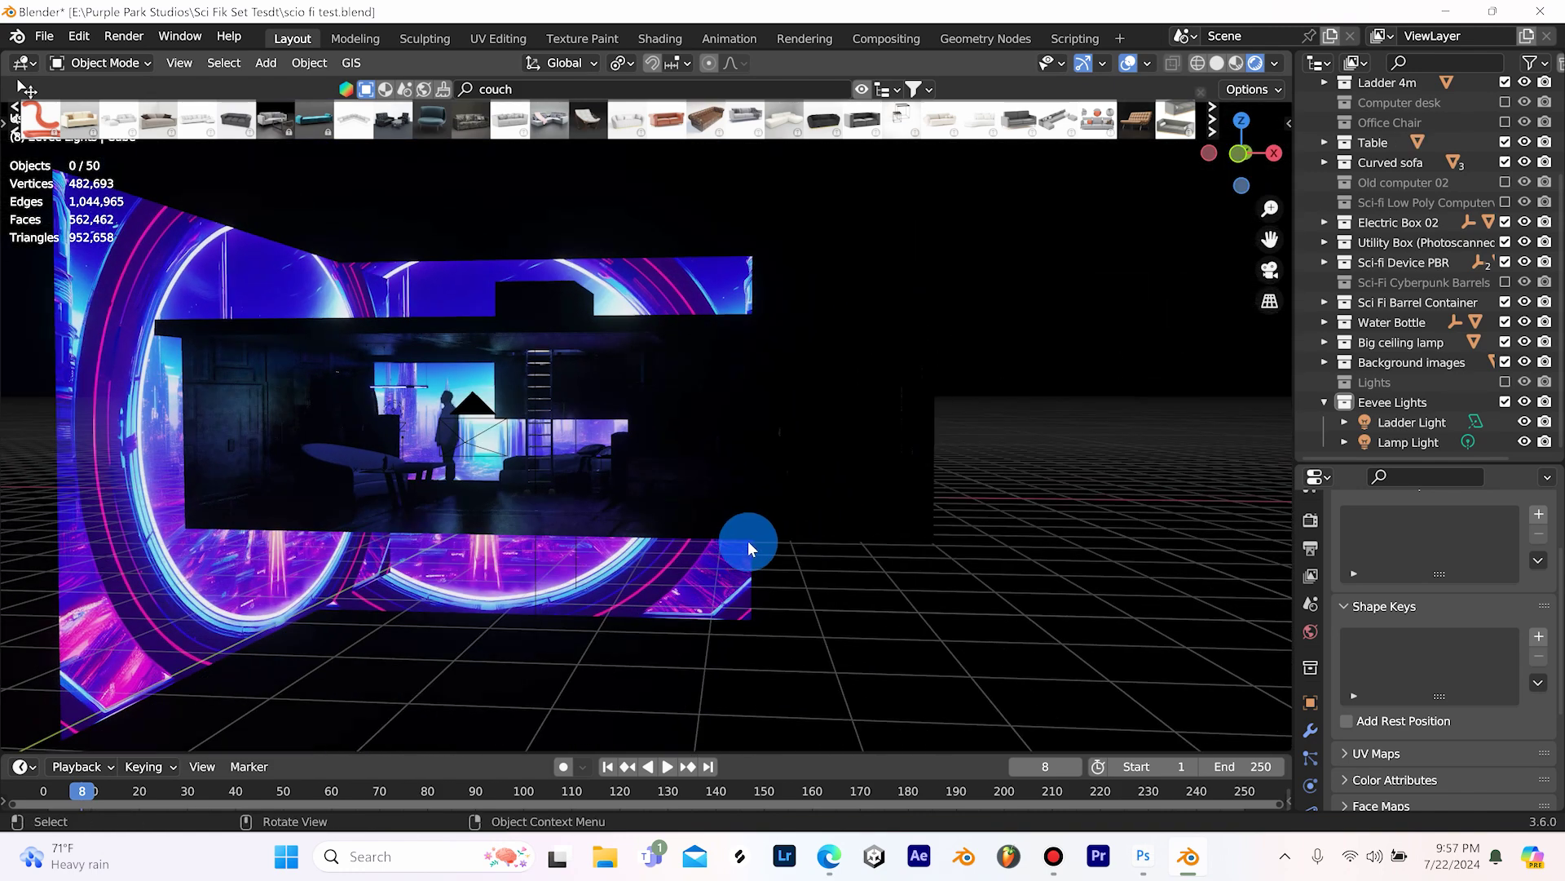
scroll(749, 544, "up", 2)
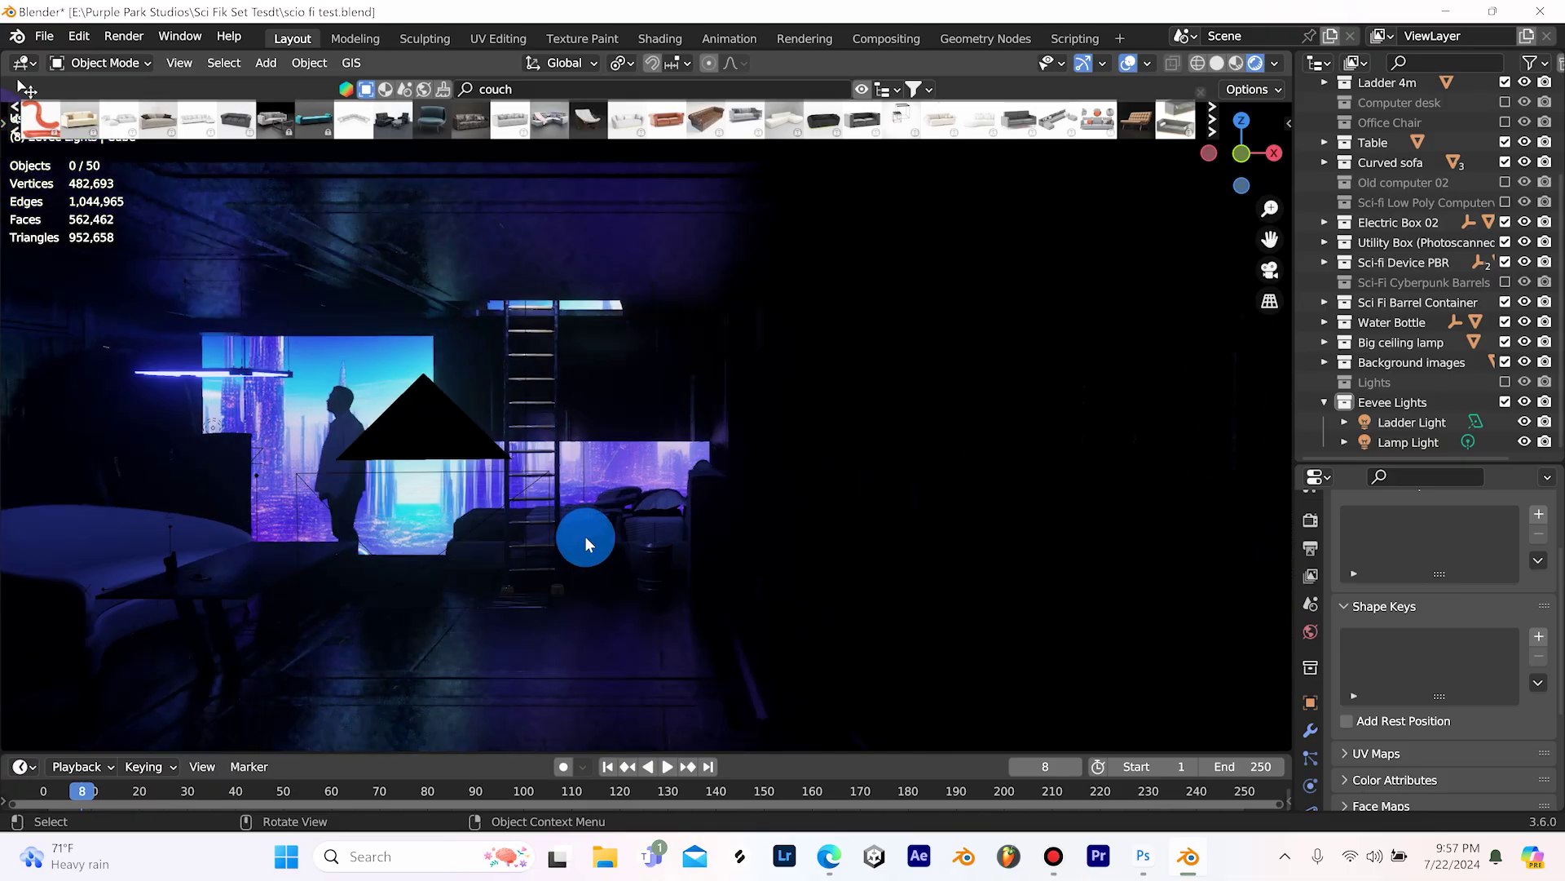
middle_click_drag(599, 546, 409, 463)
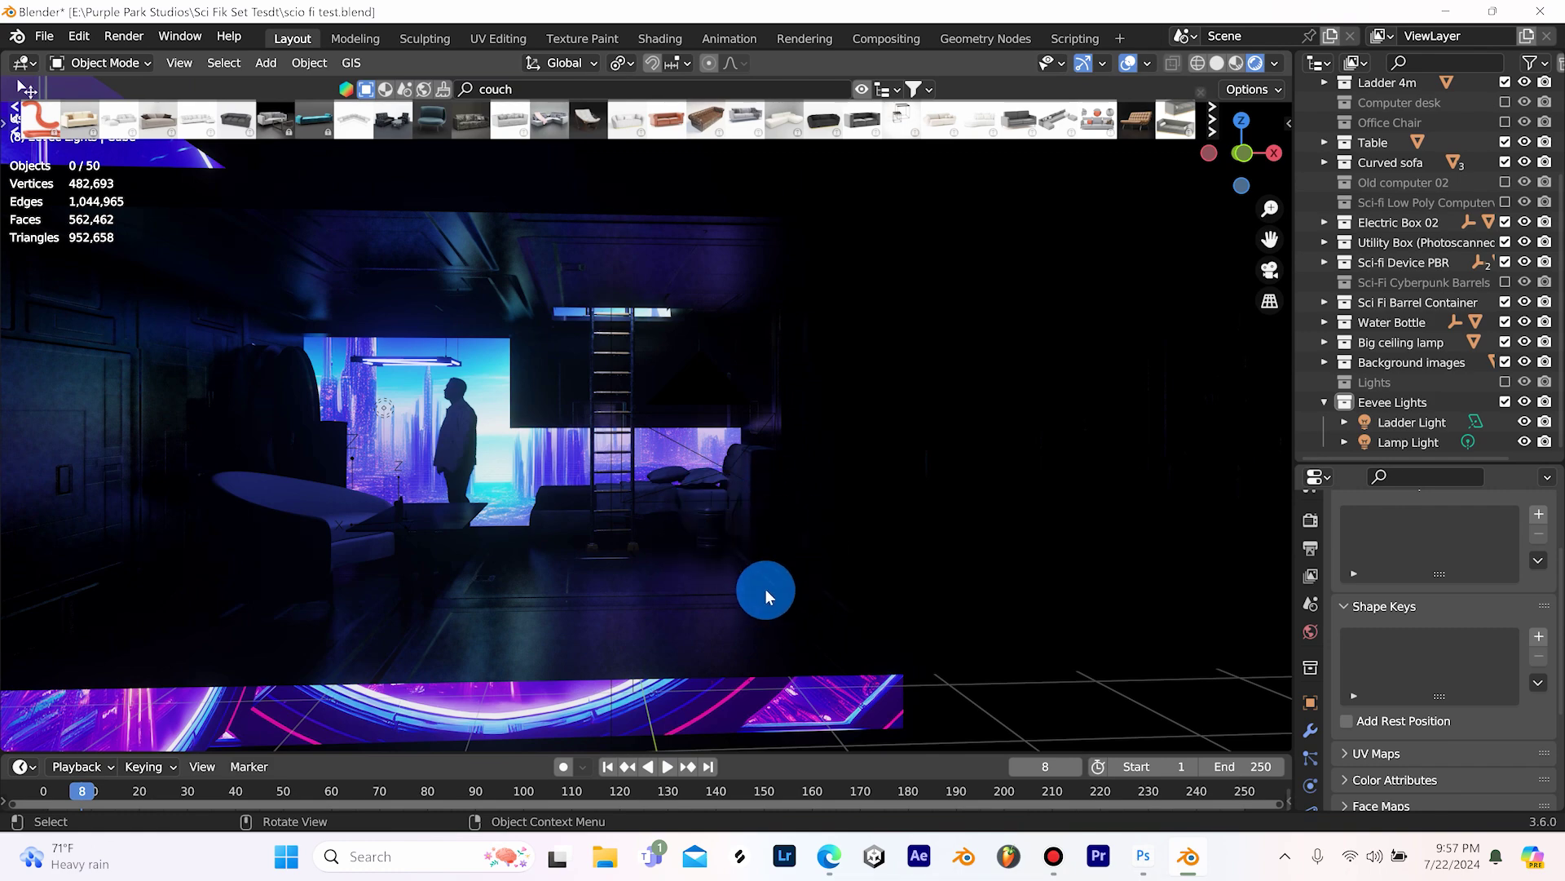
scroll(691, 561, "down", 4)
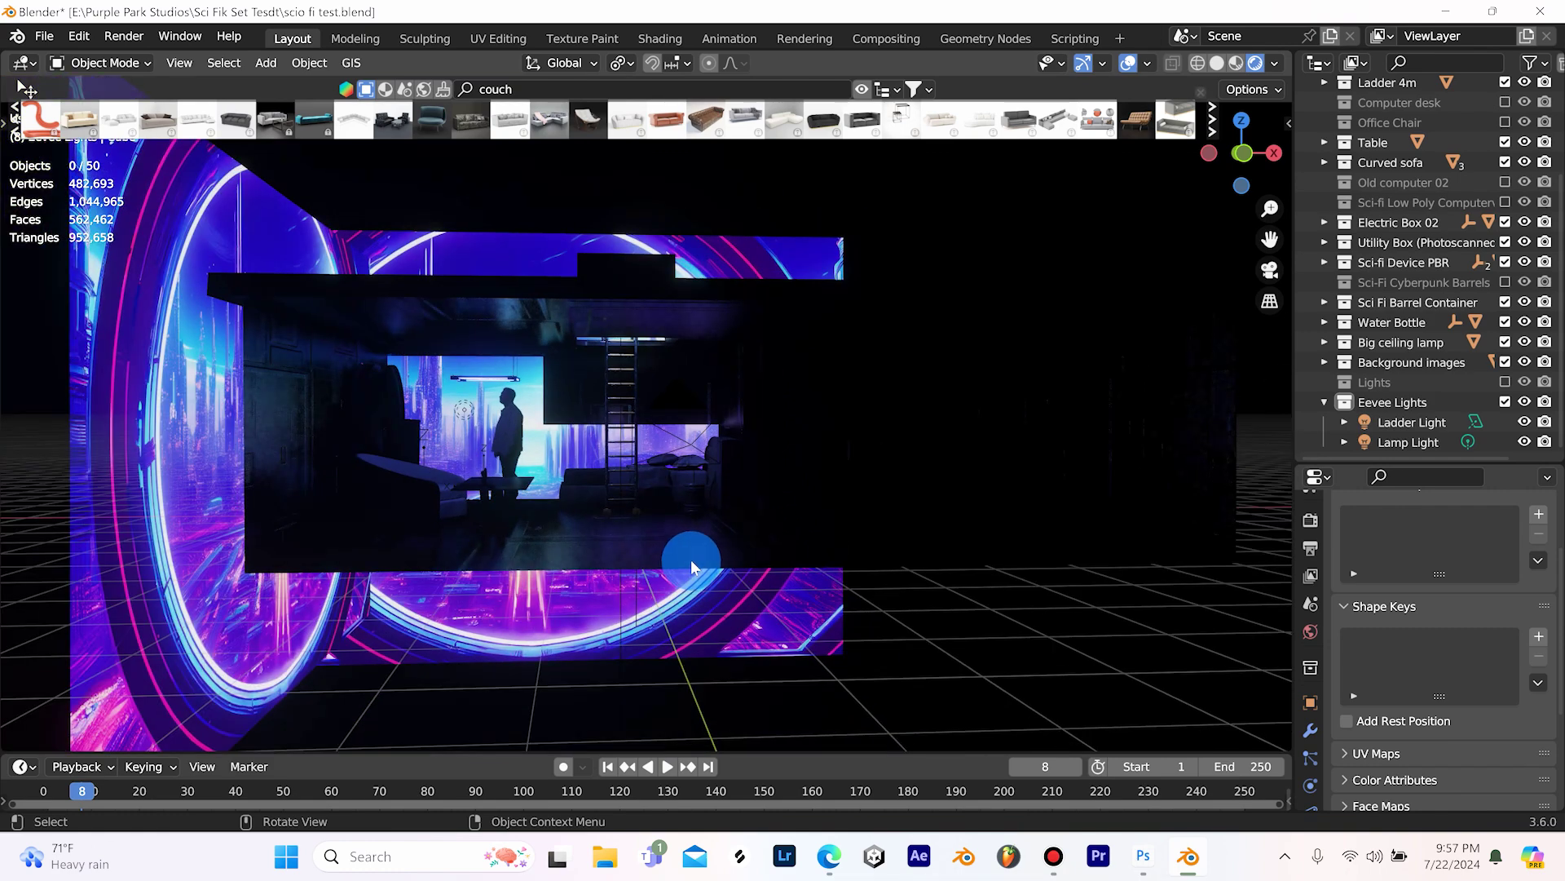
middle_click_drag(692, 559, 679, 559)
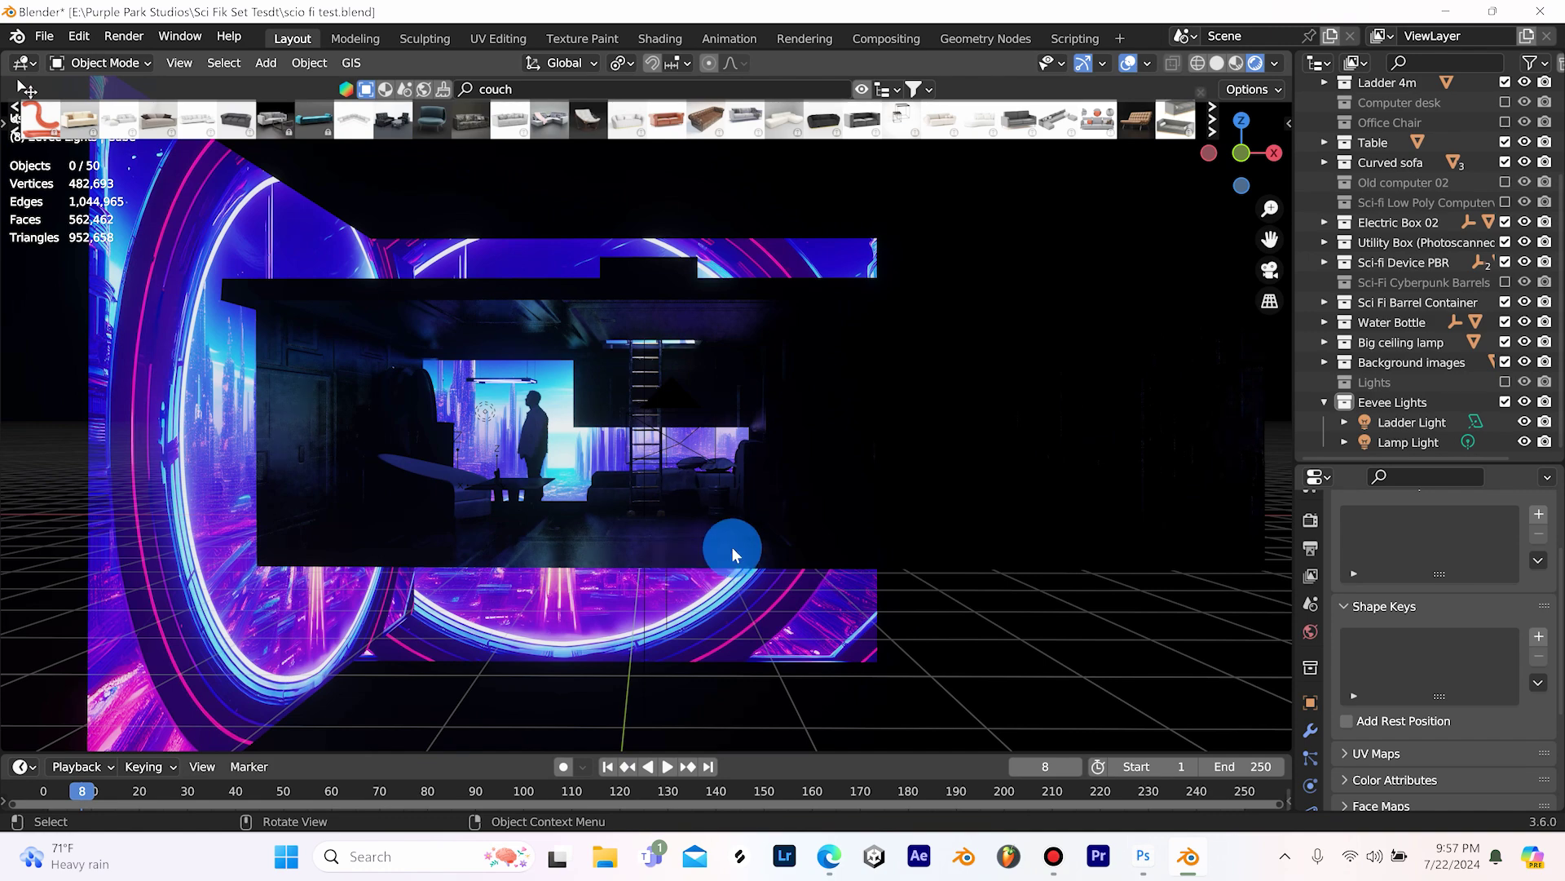
middle_click_drag(731, 546, 706, 509)
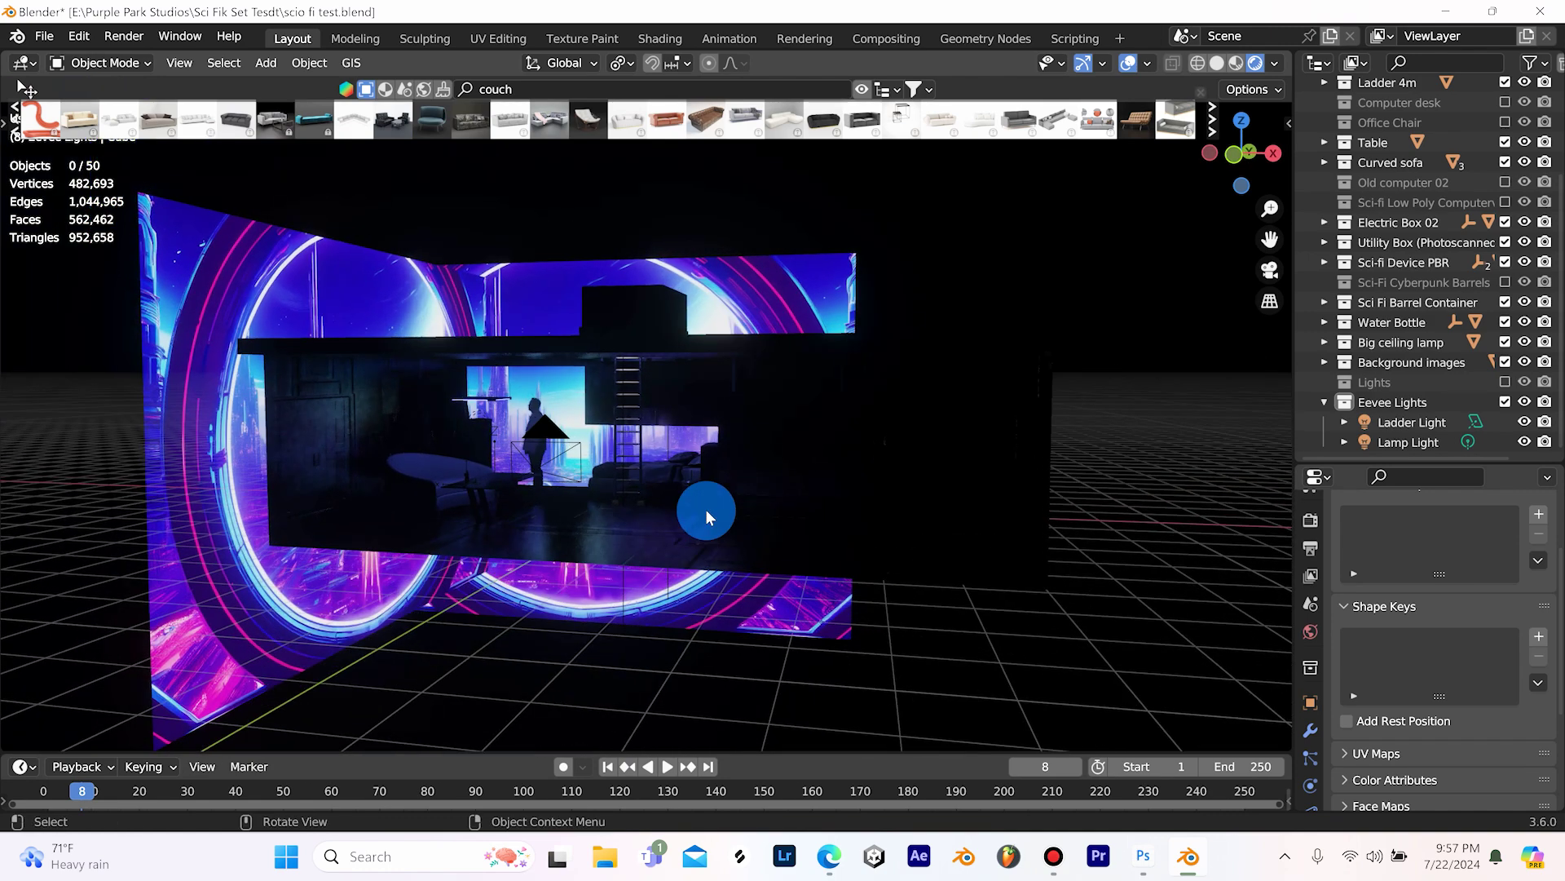
scroll(698, 511, "up", 3)
scroll(674, 519, "up", 5)
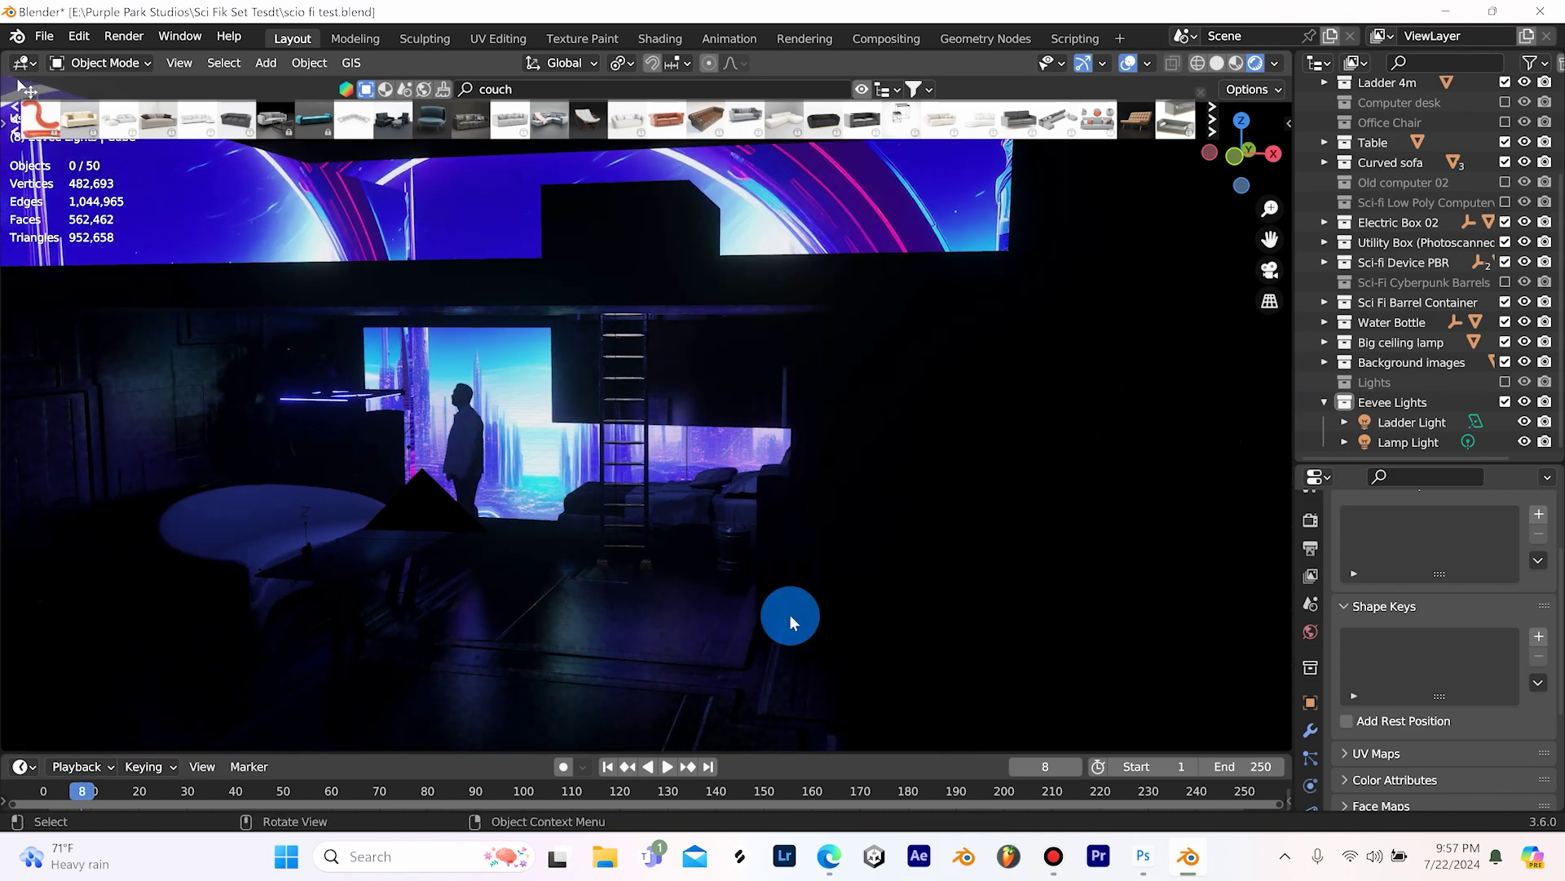
middle_click_drag(676, 526, 615, 592)
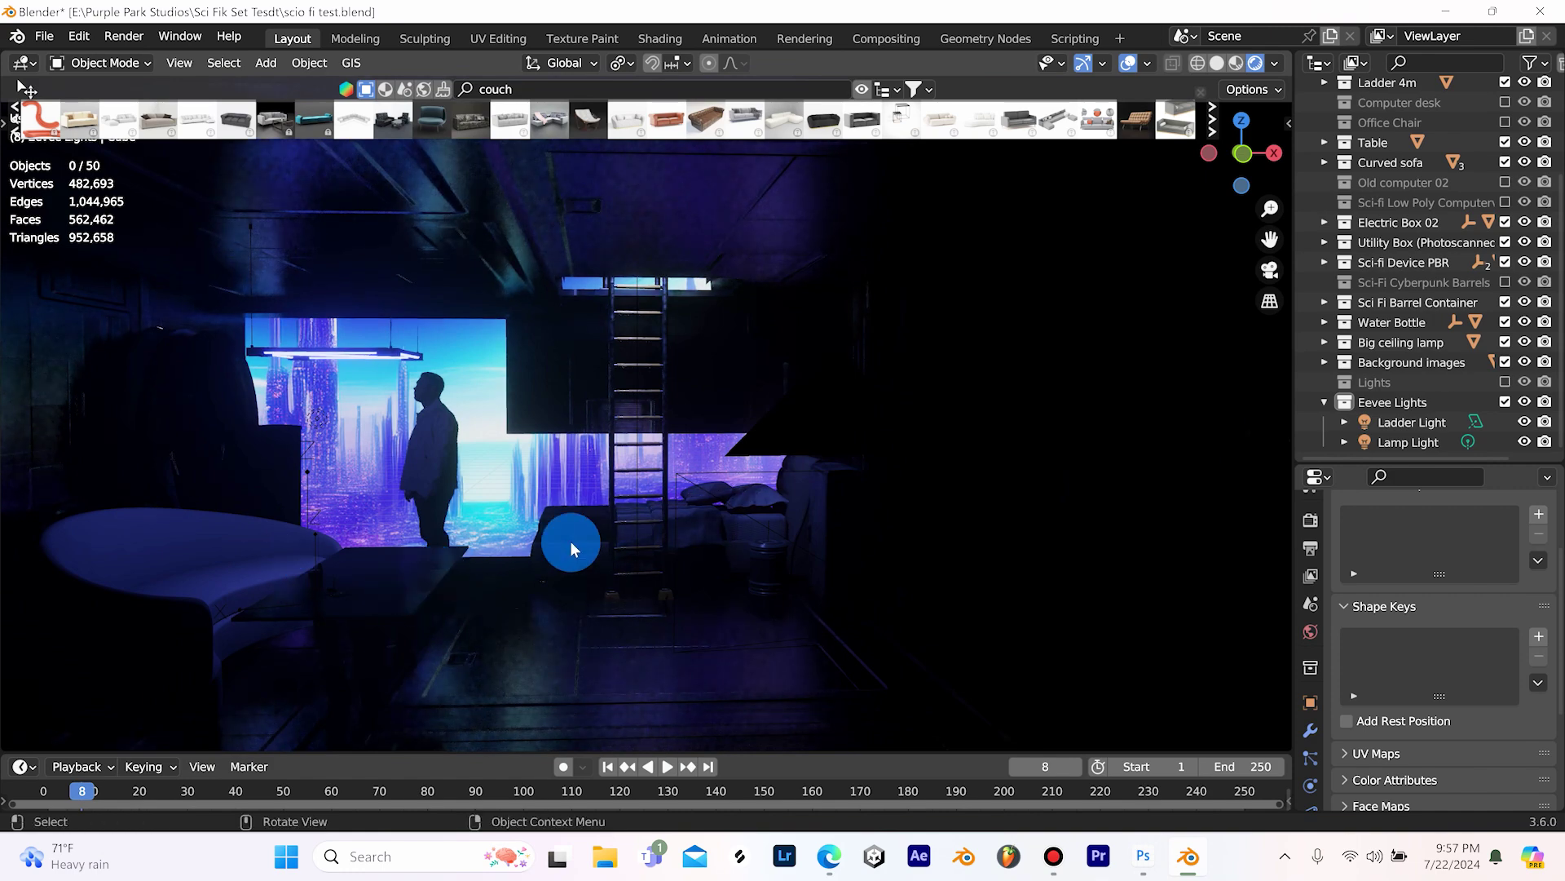
middle_click_drag(570, 540, 455, 462)
Step: Select the actor footage plane and show its material nodes in the Shading workspace with rendered viewport shading
left_click(463, 456)
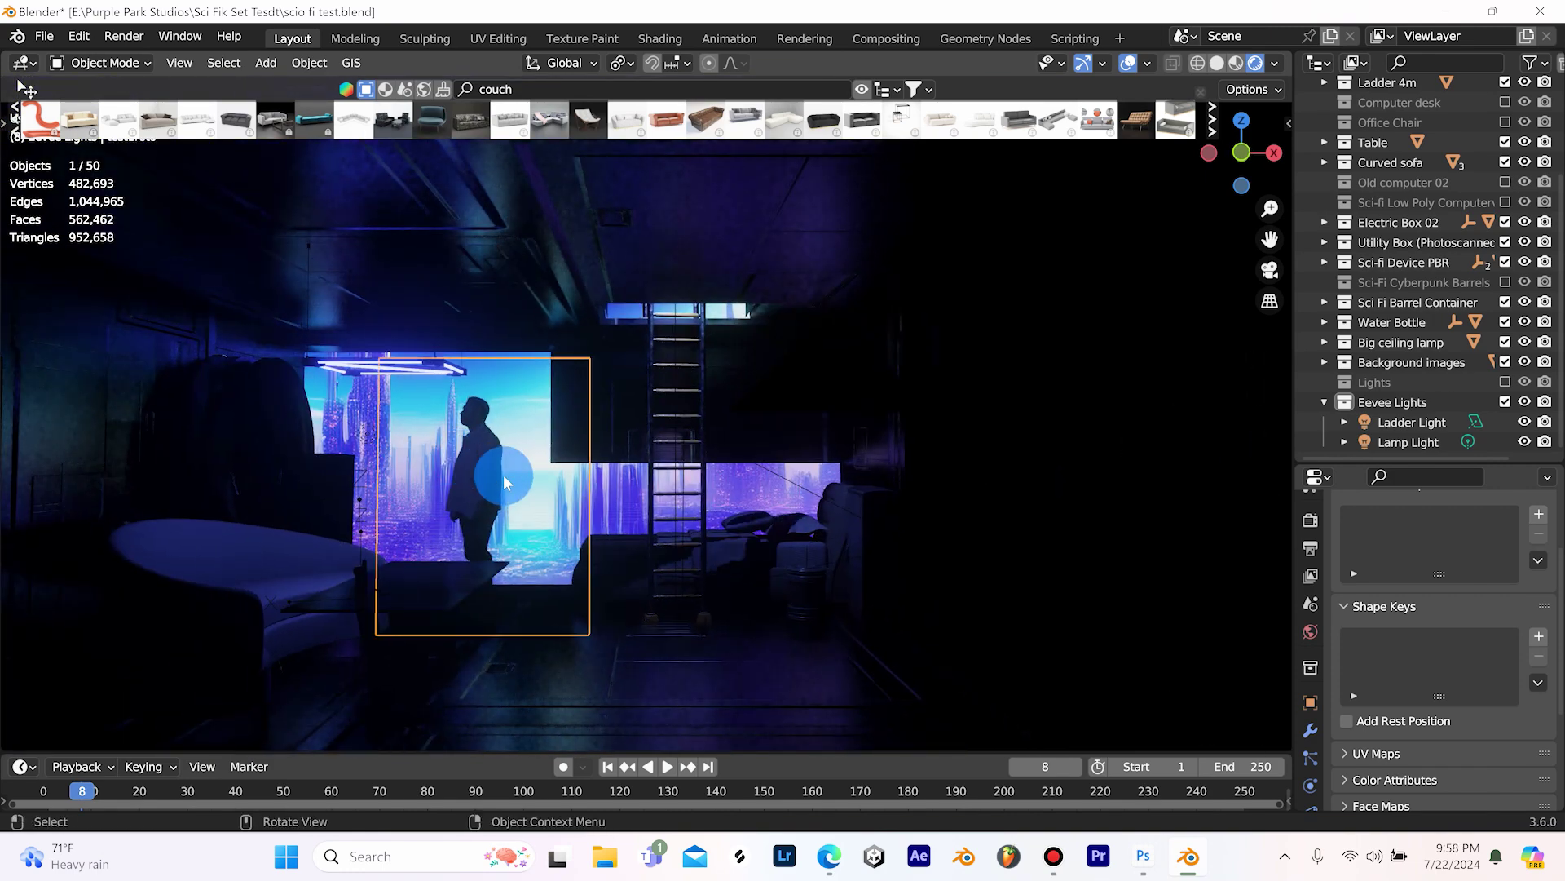
left_click(646, 40)
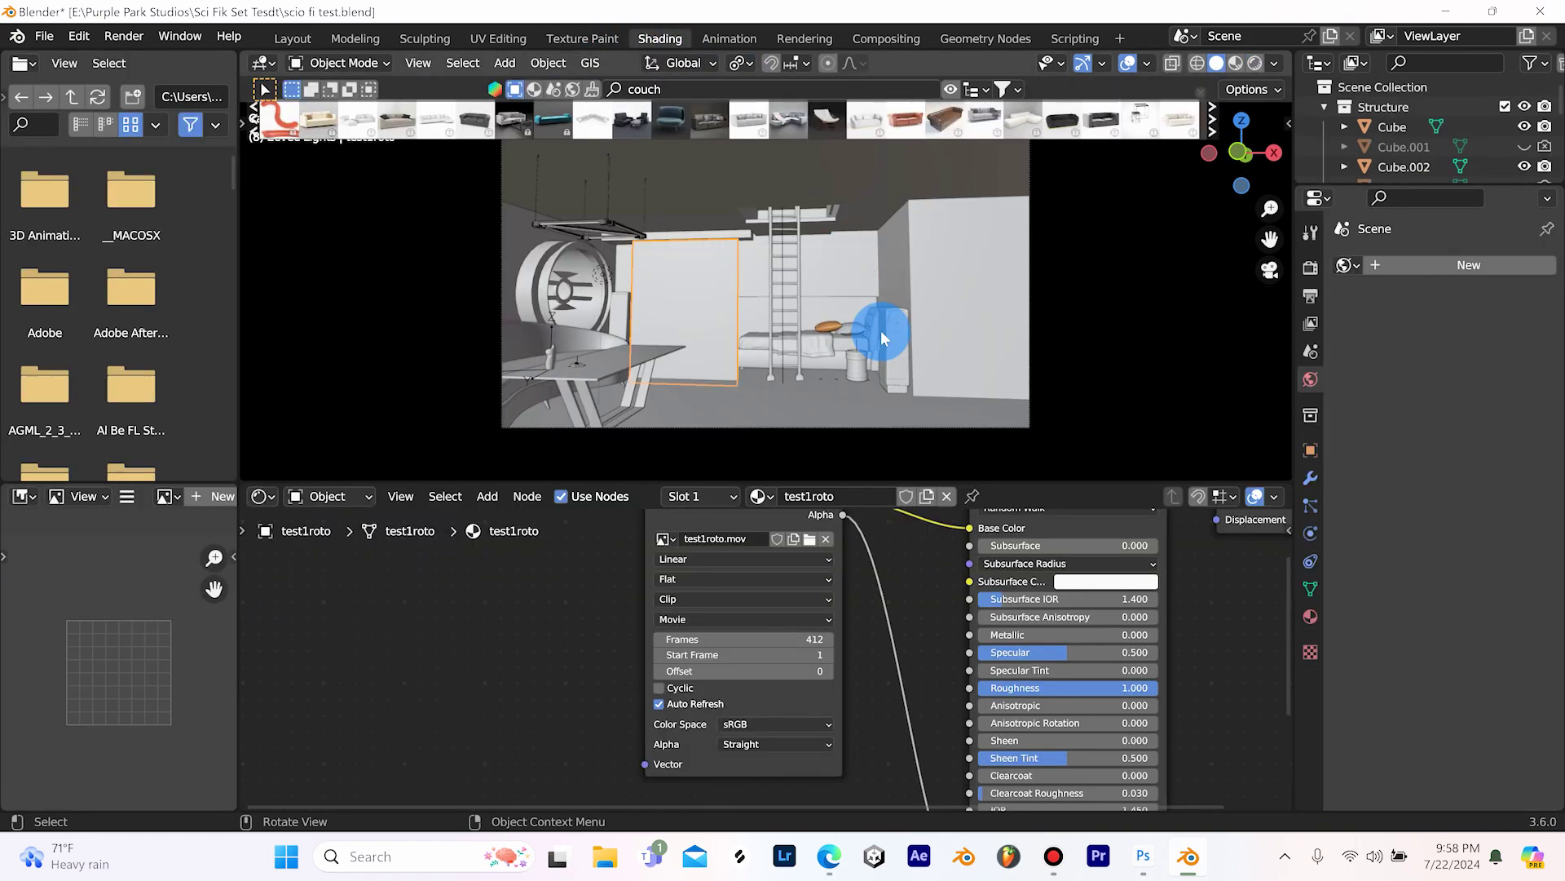
mouse_move(1193, 104)
left_click(1256, 62)
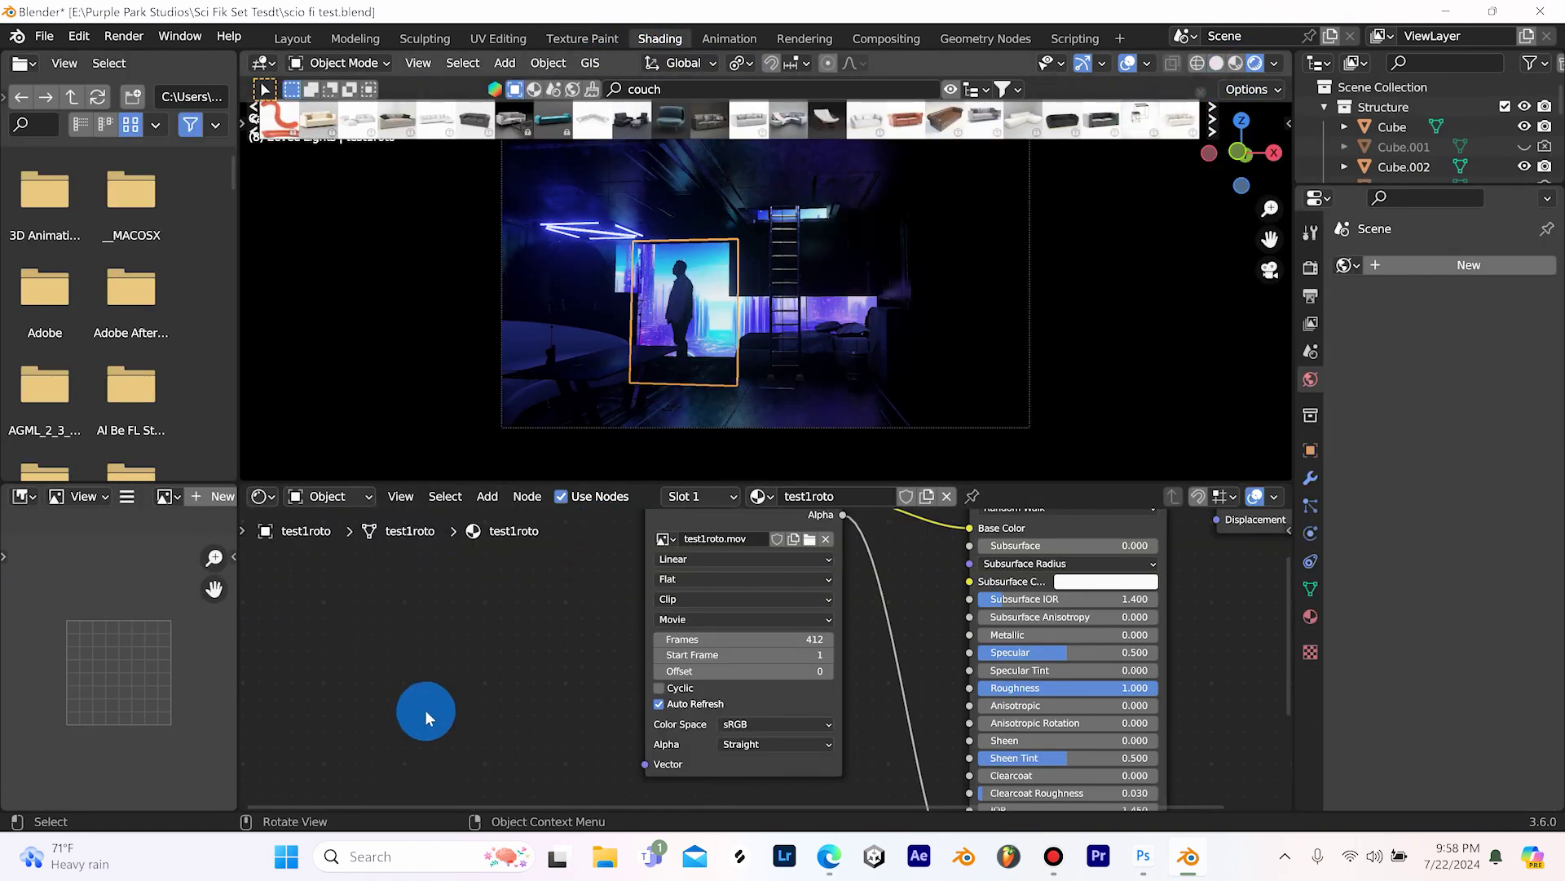
Step: Examine how the test1roto.mov texture's Color and Alpha outputs are wired into the actor material's Principled BSDF
scroll(392, 667, "down", 1)
middle_click_drag(368, 668, 260, 699)
scroll(693, 697, "up", 3)
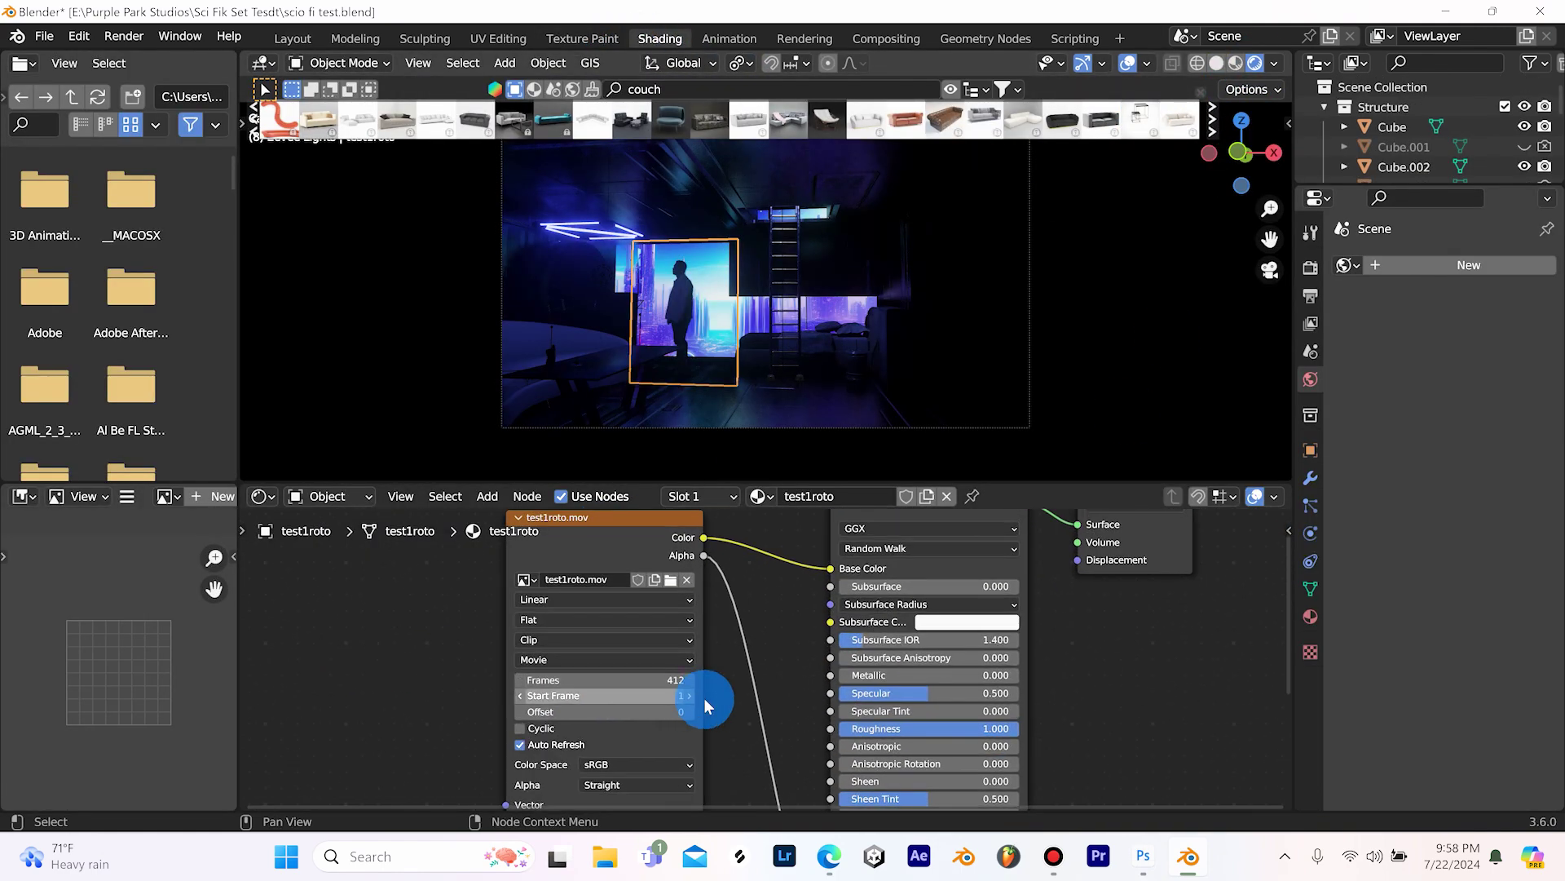
middle_click_drag(664, 697, 558, 695)
scroll(640, 690, "down", 2)
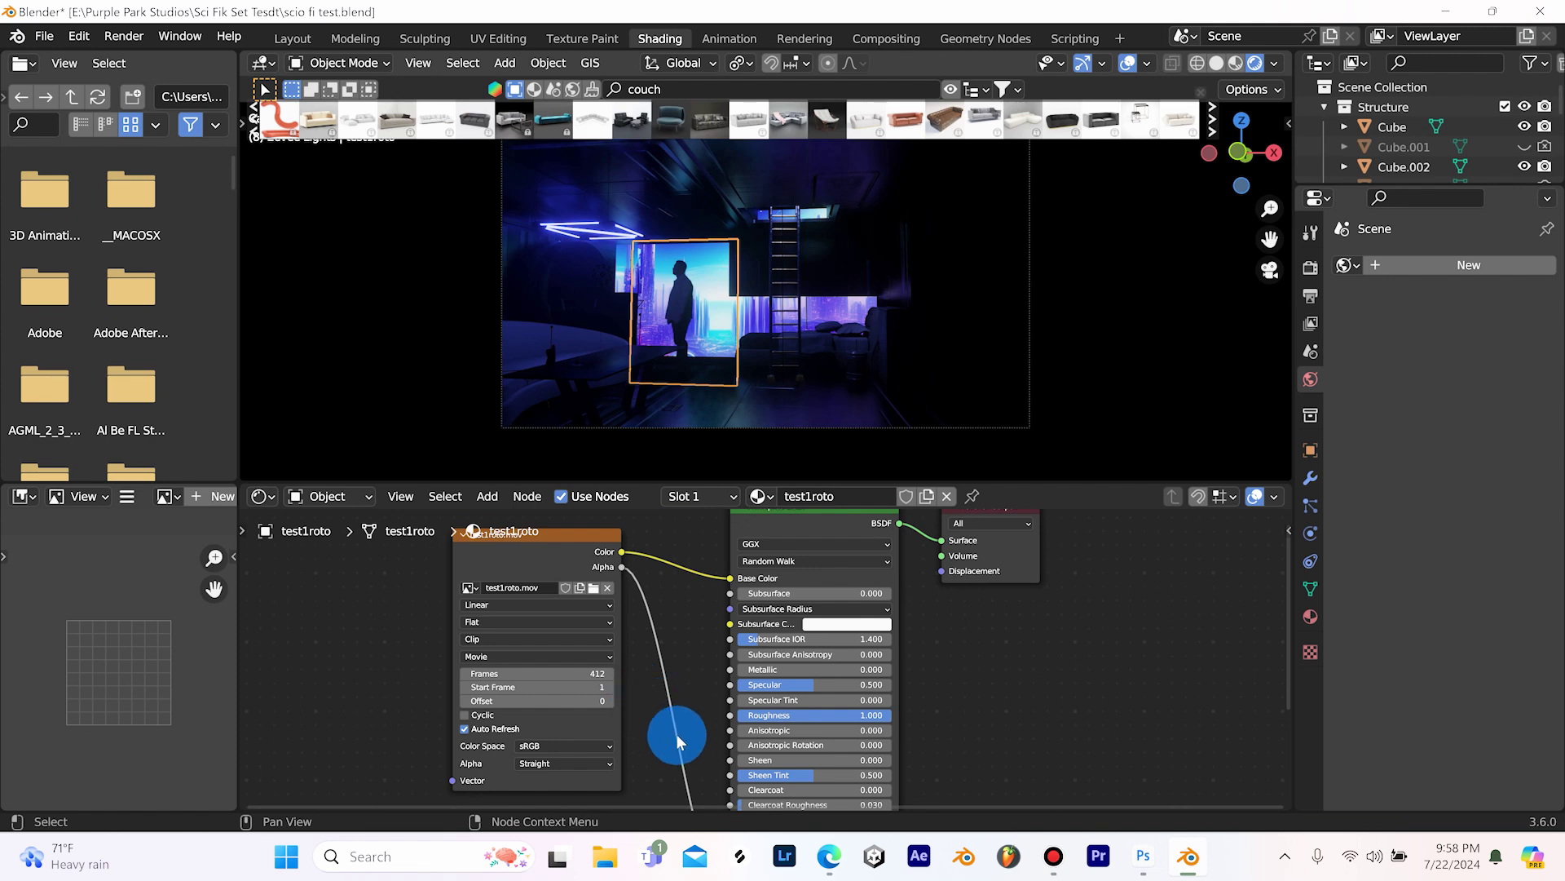
scroll(677, 735, "up", 4)
scroll(619, 708, "down", 3)
middle_click_drag(668, 747, 623, 572)
scroll(663, 739, "down", 2)
scroll(662, 649, "down", 3)
scroll(684, 722, "up", 2)
scroll(629, 570, "up", 3)
scroll(656, 636, "up", 3)
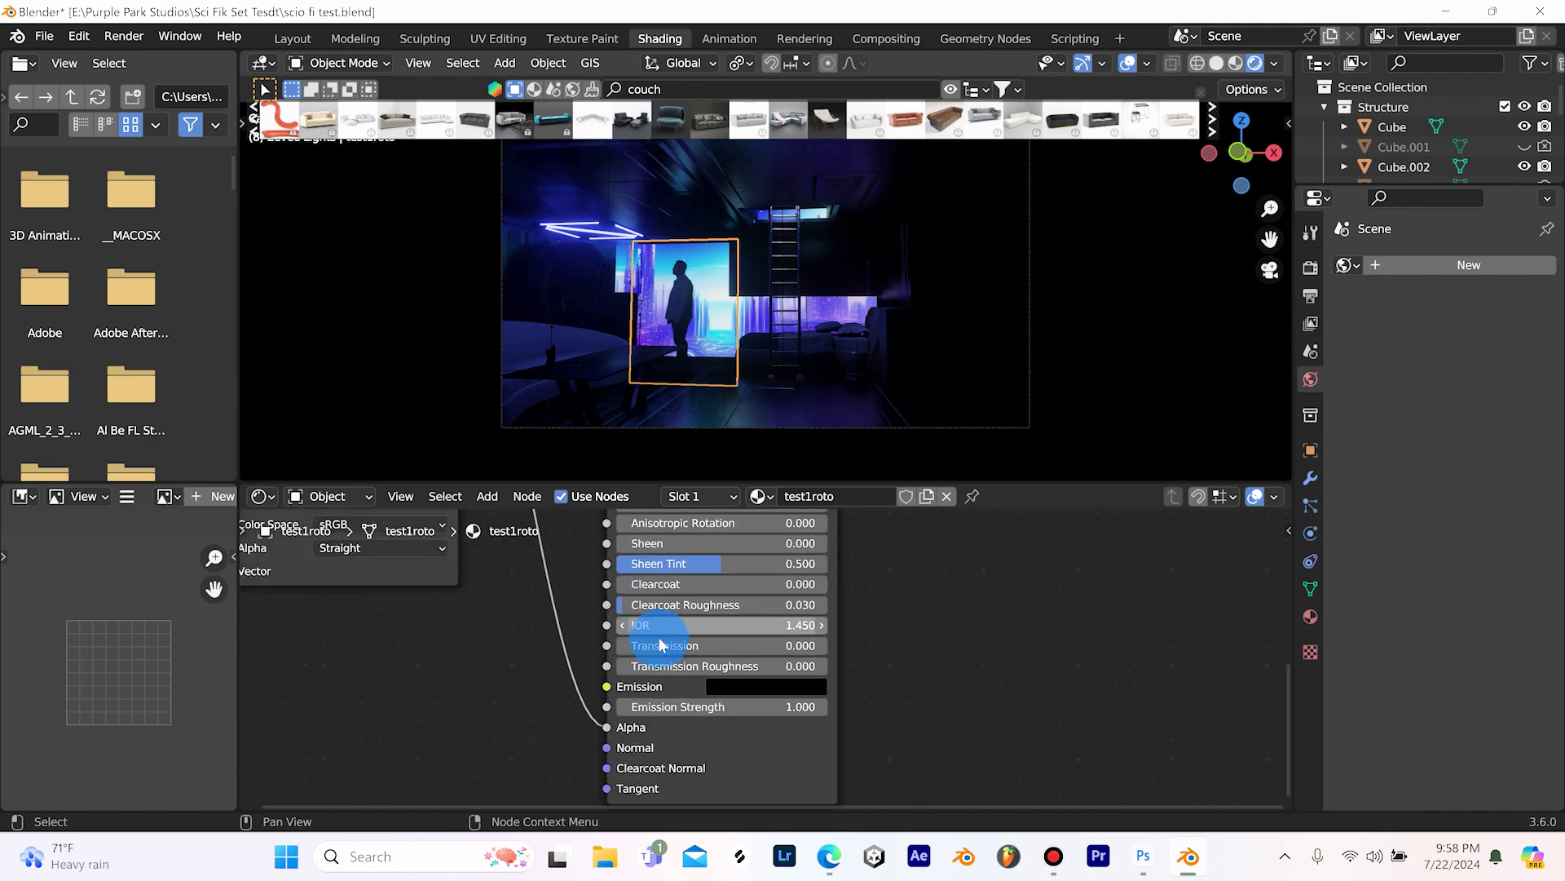
middle_click_drag(660, 641, 643, 732)
scroll(605, 661, "down", 1)
scroll(626, 702, "down", 1)
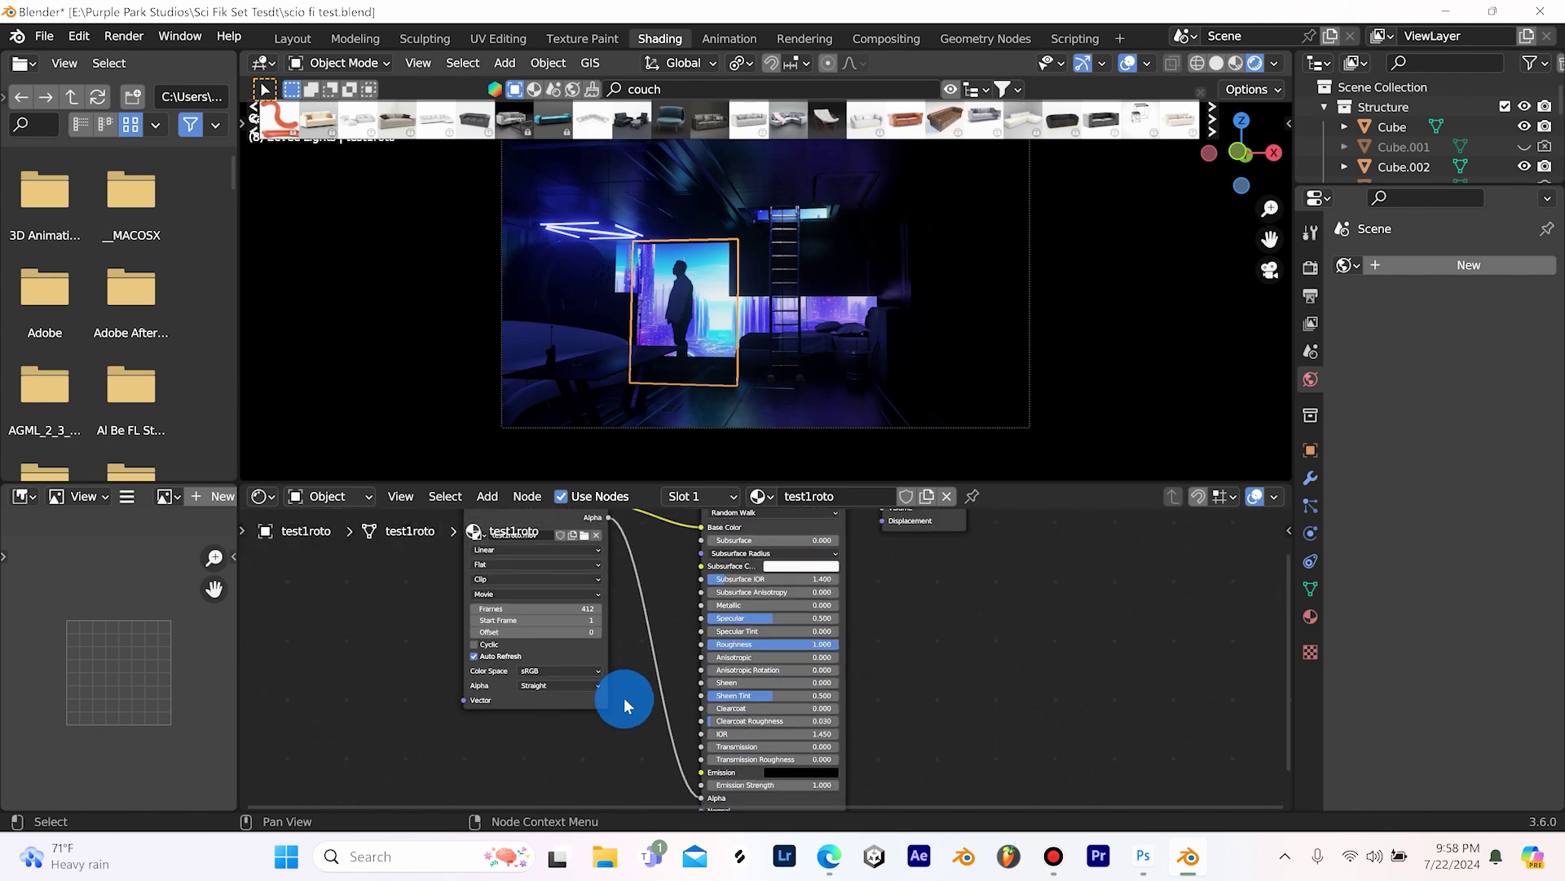
Step: Connect the test1roto.mov texture's Color to the Principled BSDF's Emission and lower Emission Strength to 0.350, then 0.170
middle_click_drag(616, 573, 594, 617)
left_click_drag(589, 552, 682, 732)
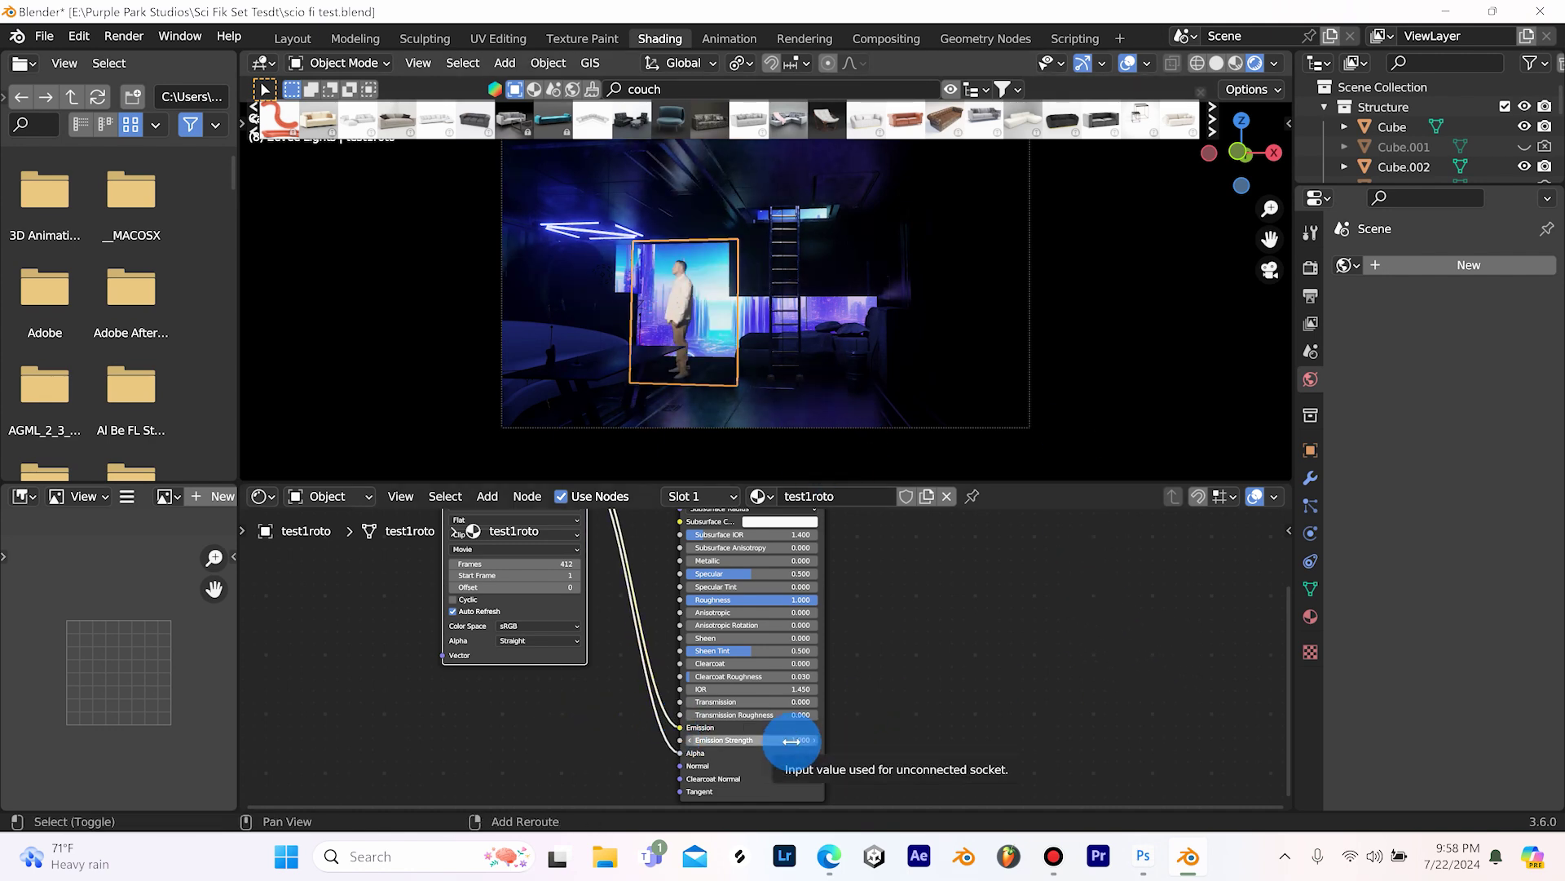
left_click_drag(791, 741, 792, 742)
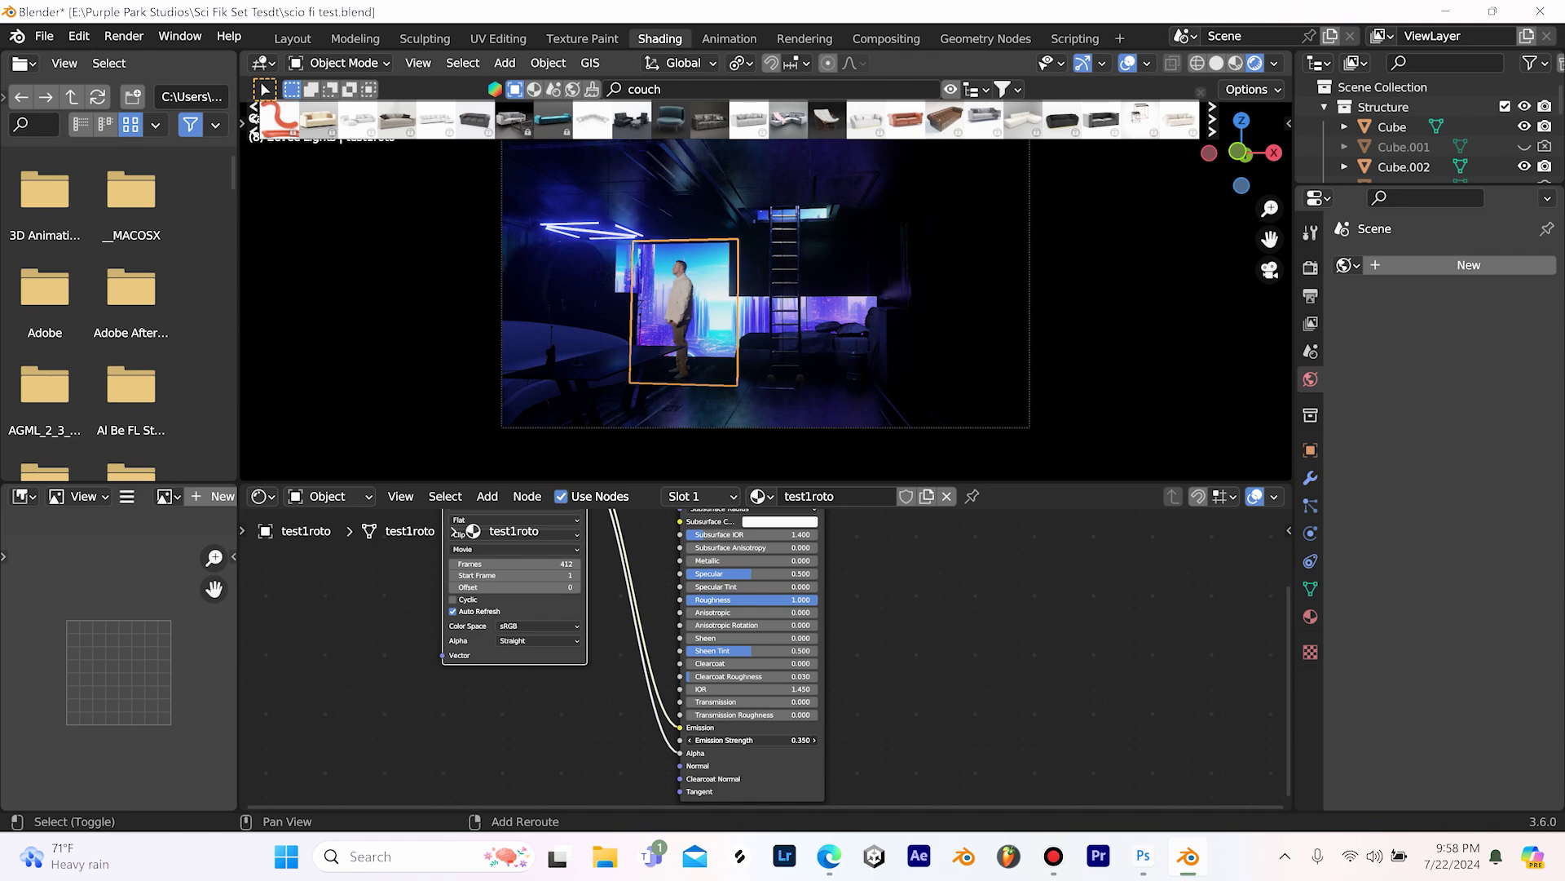
left_click_drag(795, 749, 742, 749)
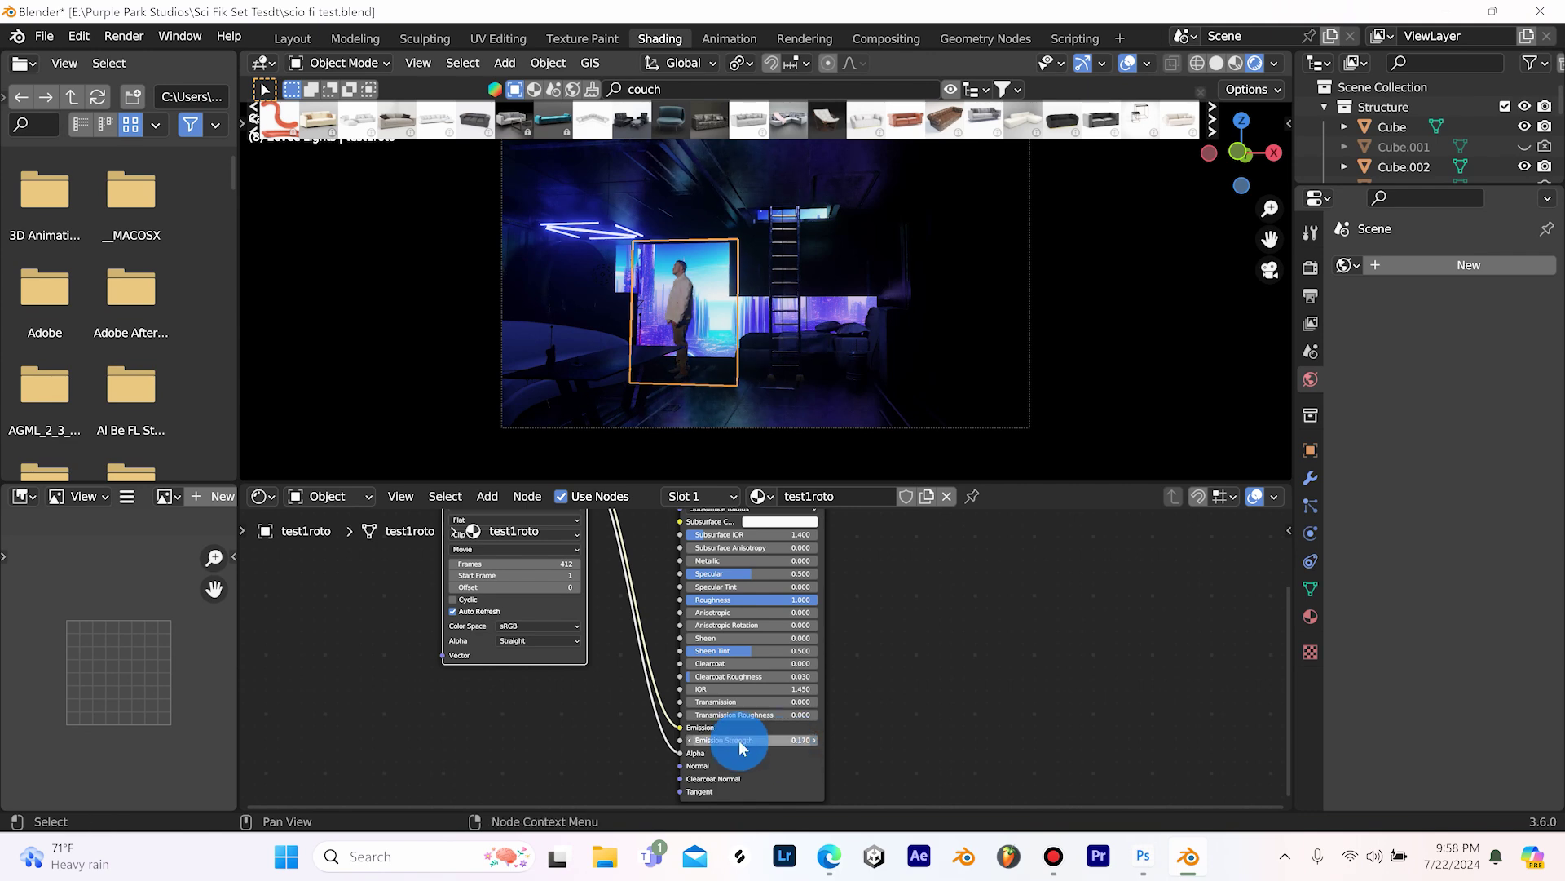
Step: Undo the Emission Strength changes and the texture's link to Emission
key("ctrl+z")
key("ctrl+z")
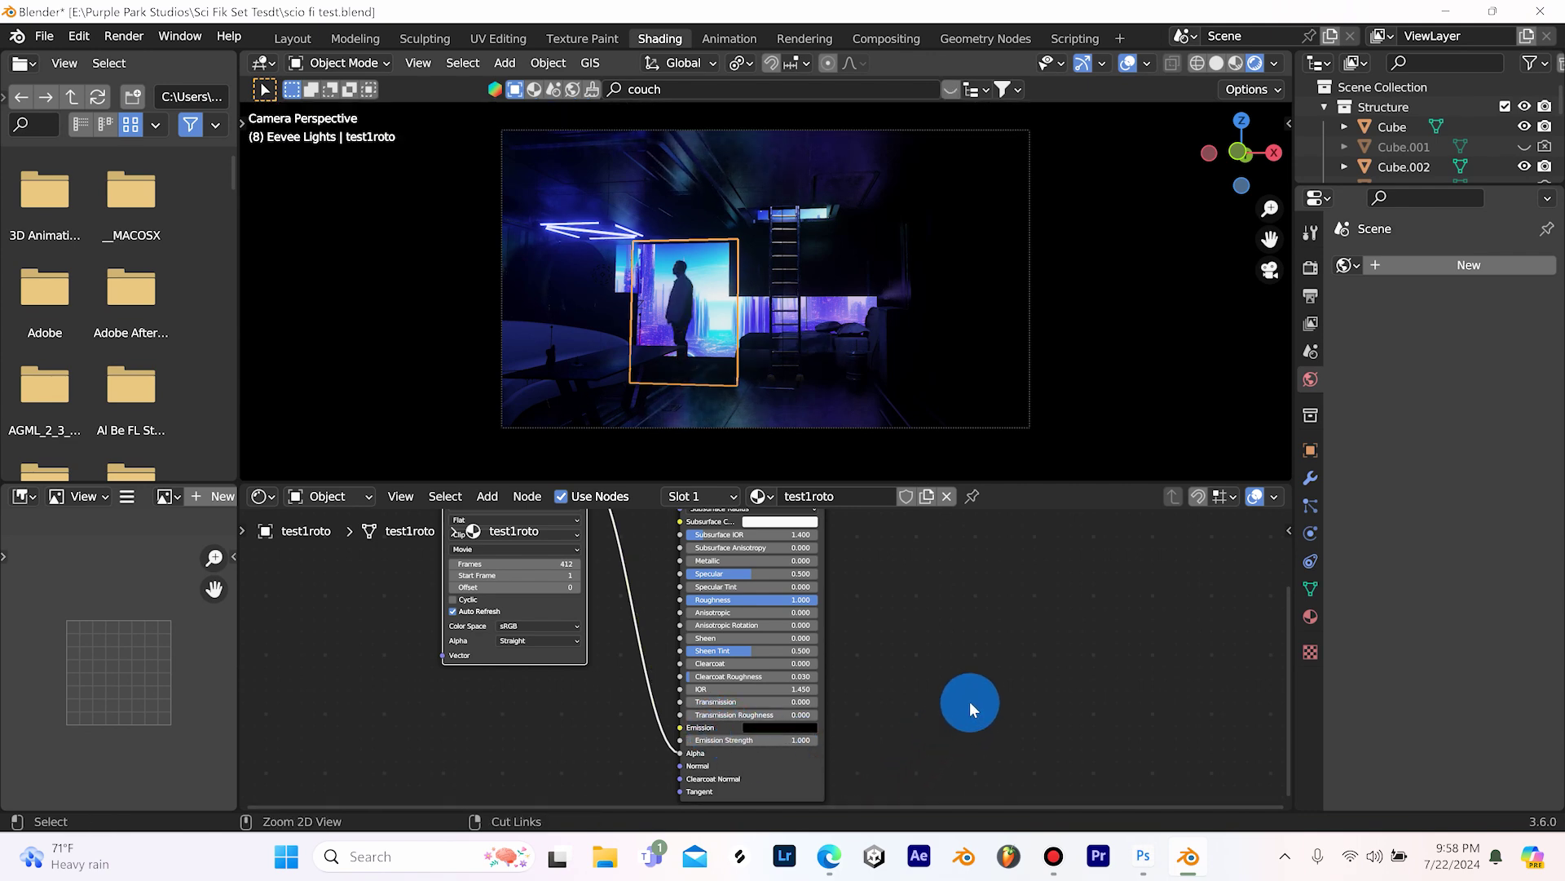
Step: Examine the silhouetted actor plane up close, and view the room set with its background images from outside and inside in the Layout workspace
middle_click_drag(614, 697, 577, 745)
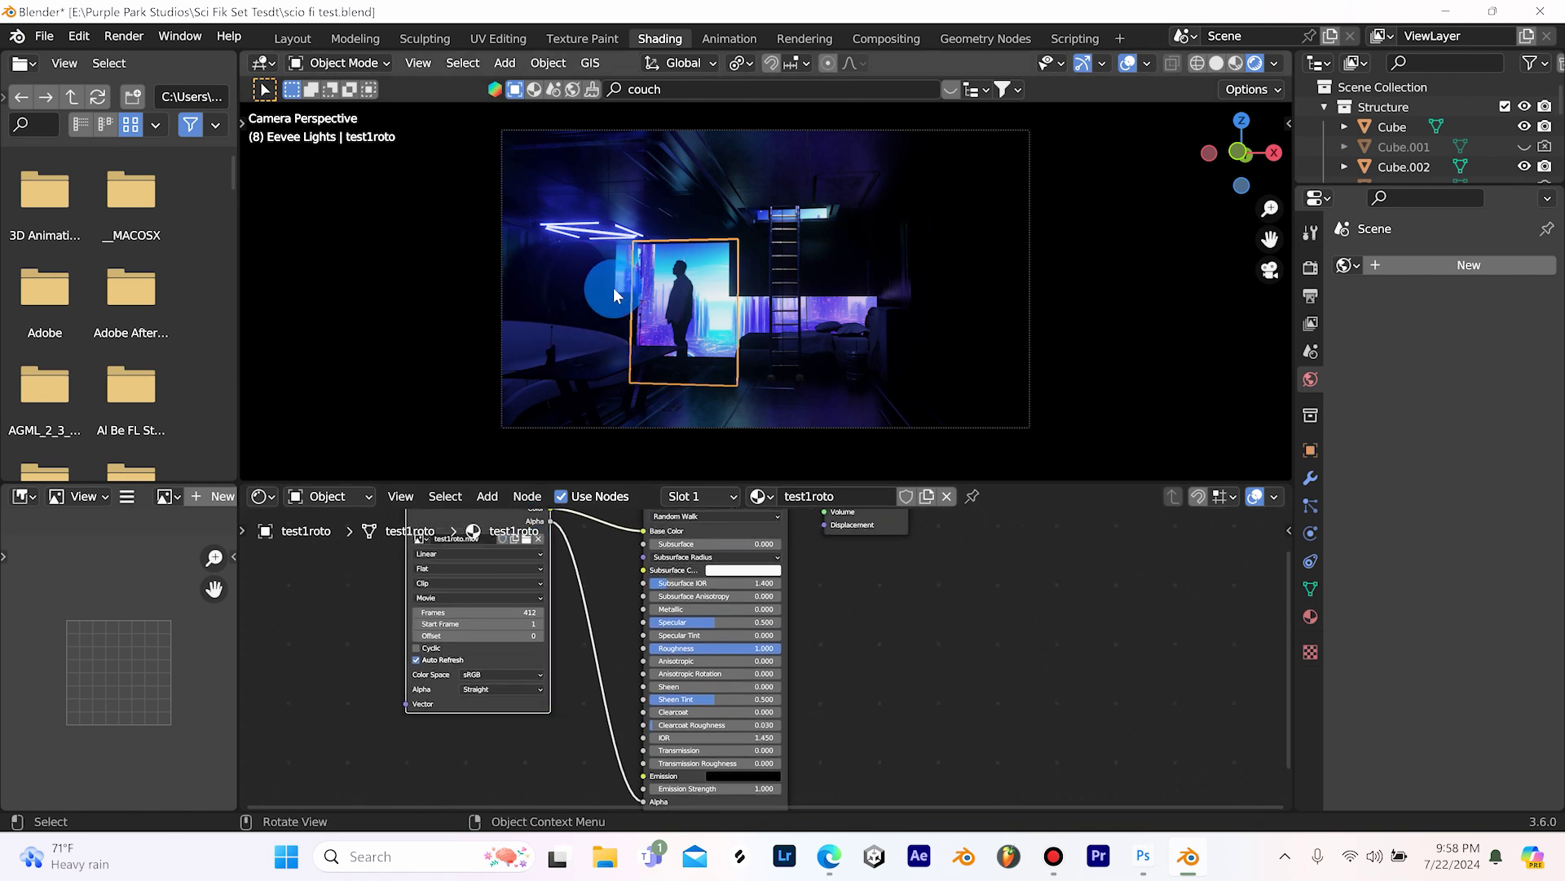
scroll(716, 301, "up", 2)
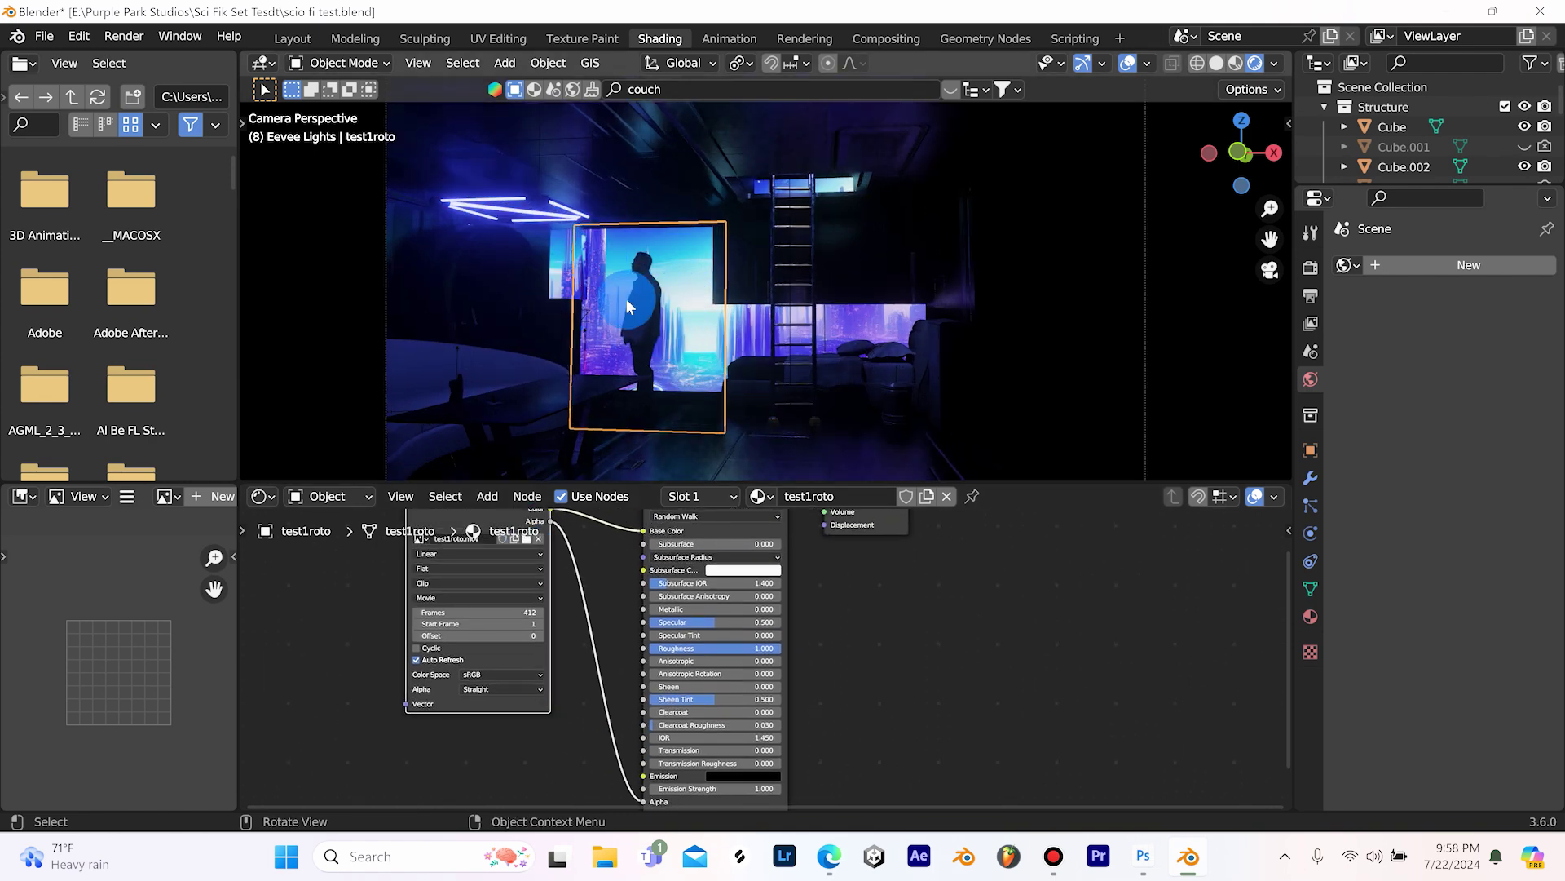
scroll(569, 338, "up", 2)
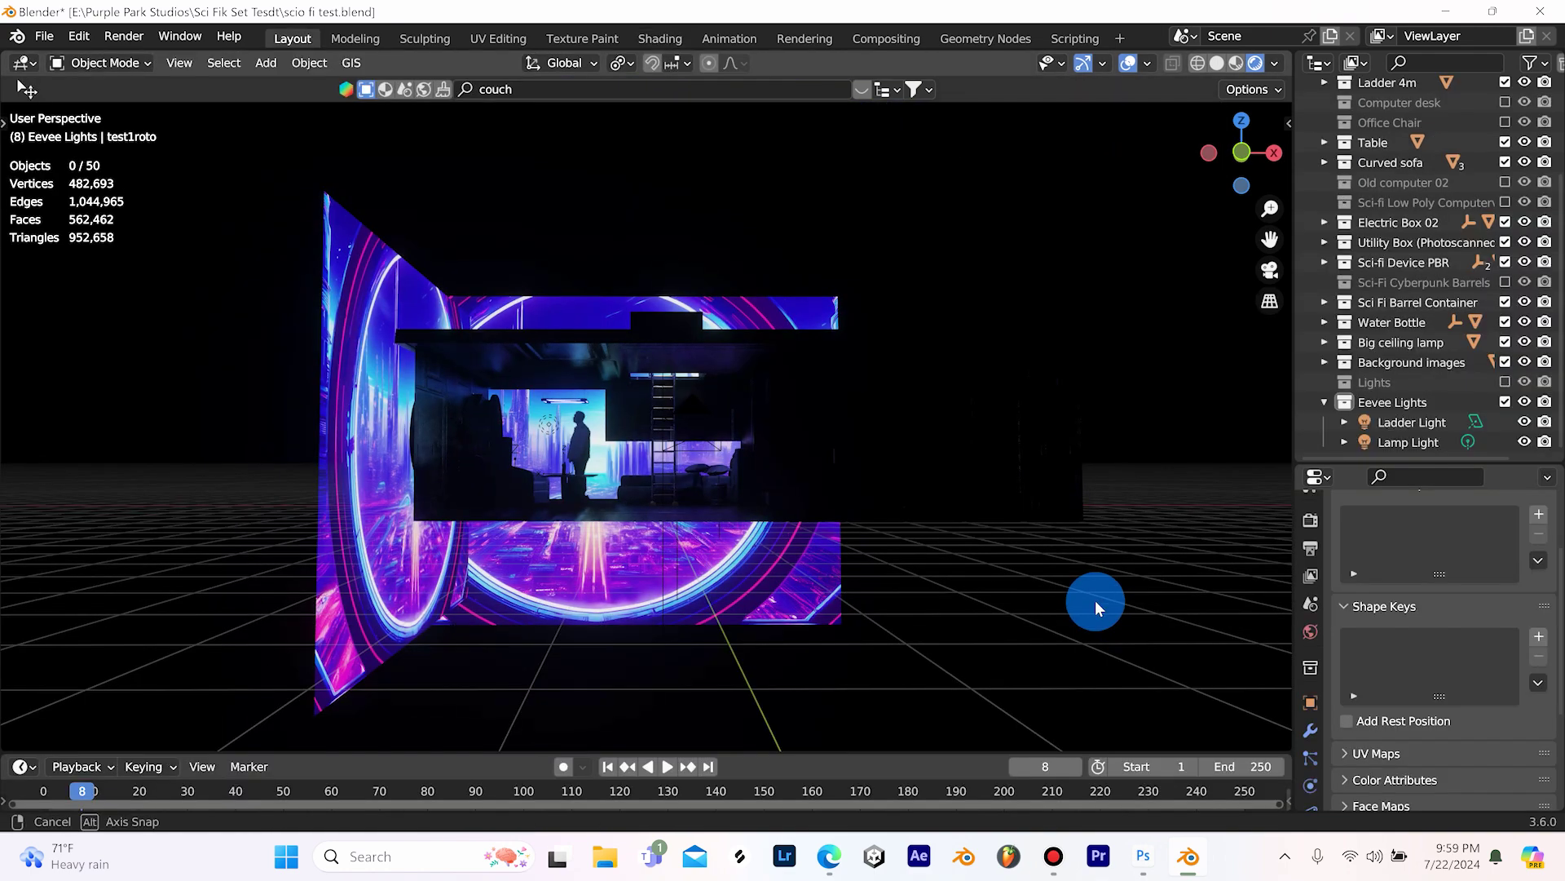
mouse_move(1094, 600)
middle_mouse_down()
mouse_move(971, 533)
mouse_move(1006, 542)
mouse_move(957, 506)
mouse_move(953, 537)
middle_mouse_up()
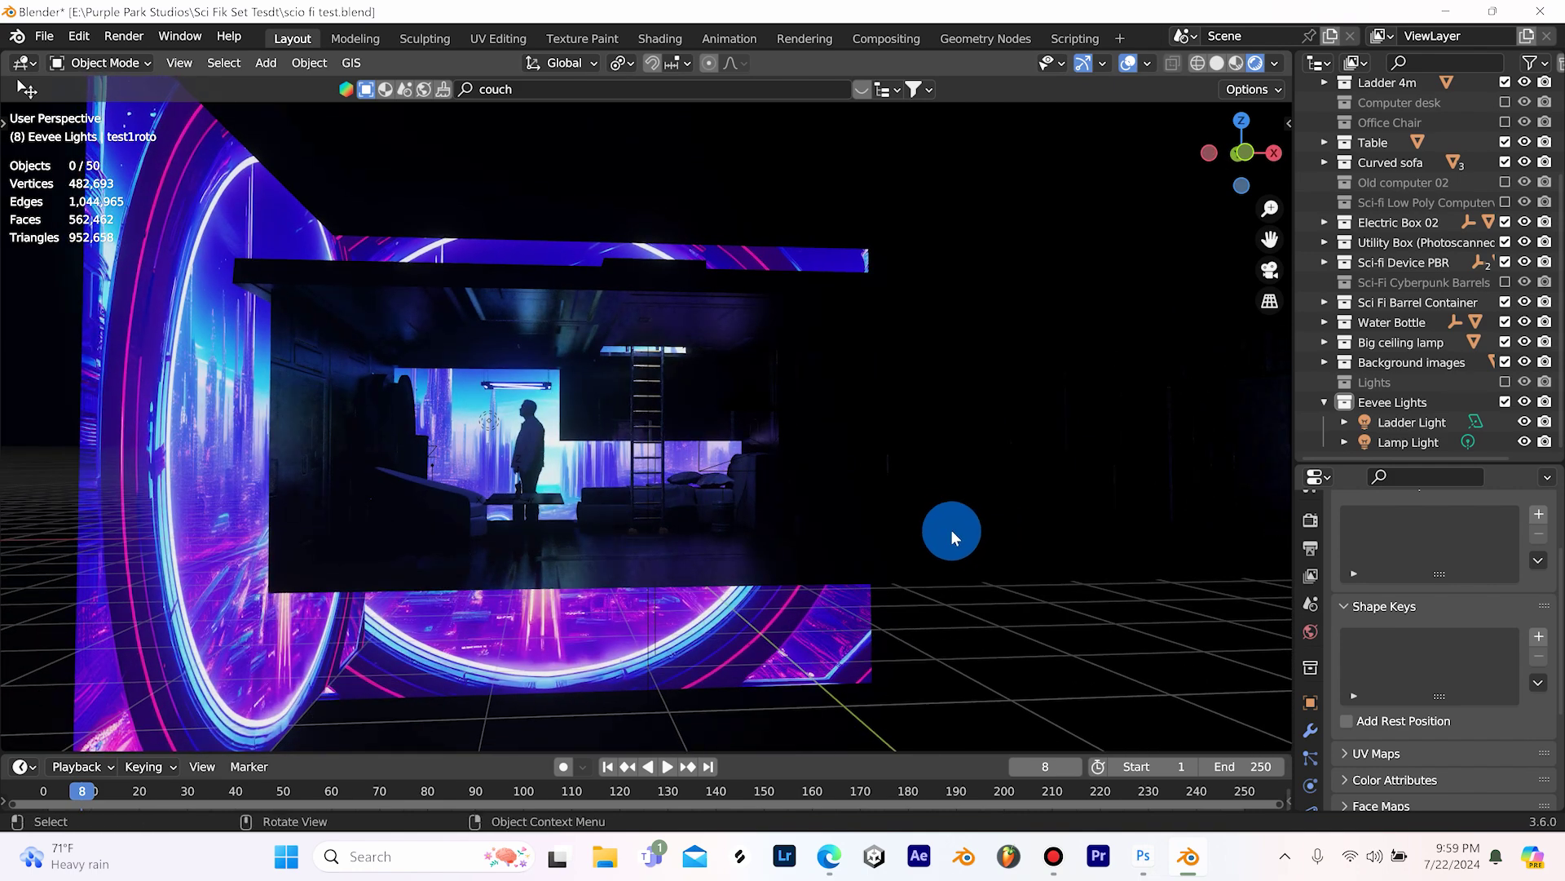
scroll(937, 530, "down", 1)
scroll(901, 532, "up", 3)
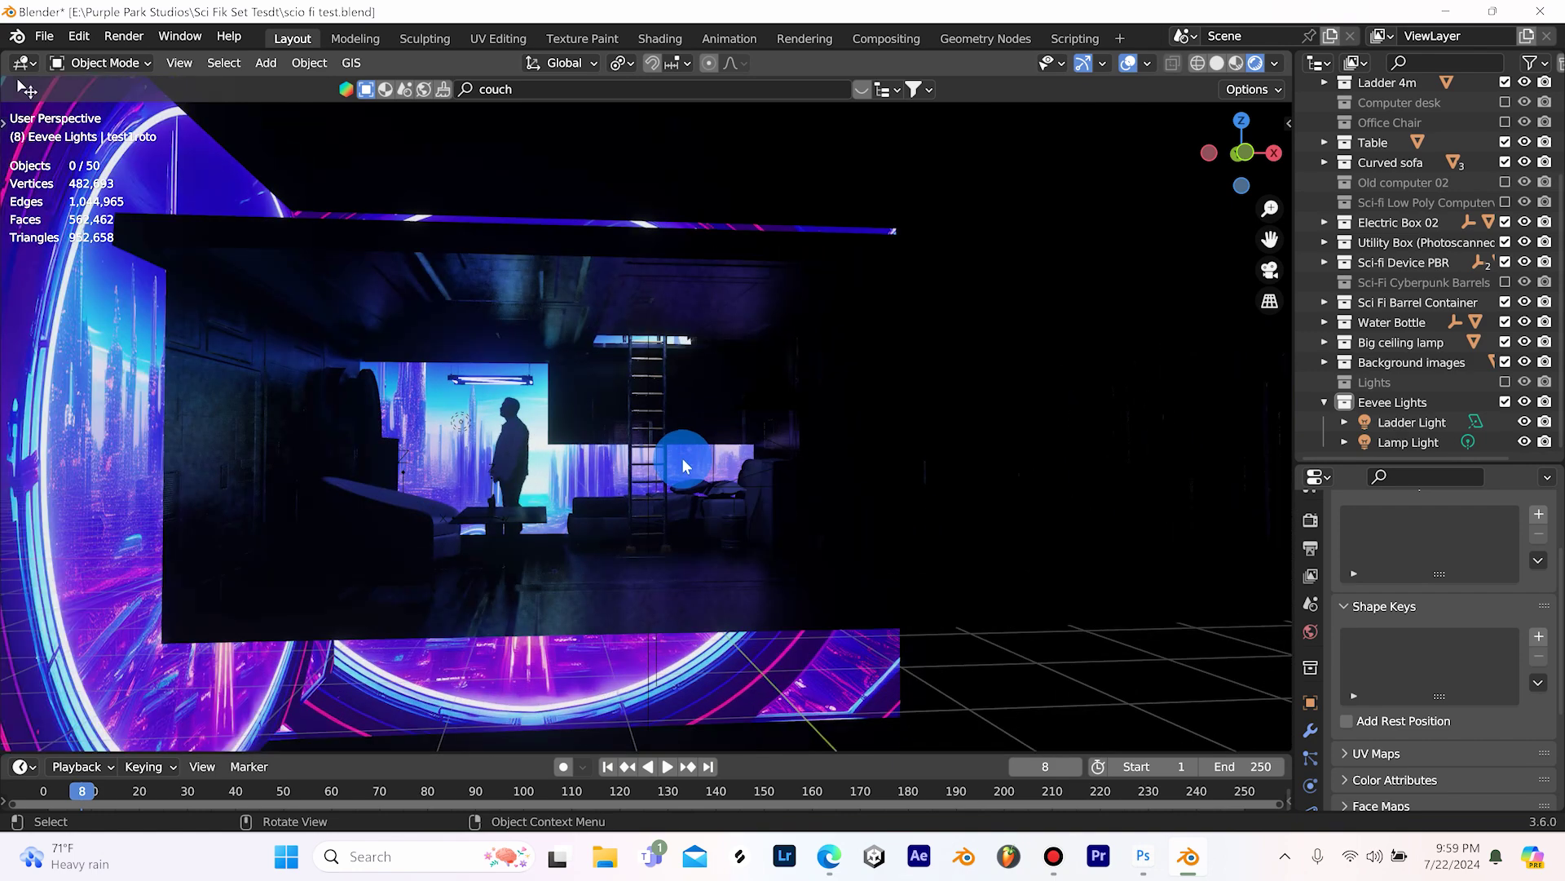
scroll(706, 368, "up", 2)
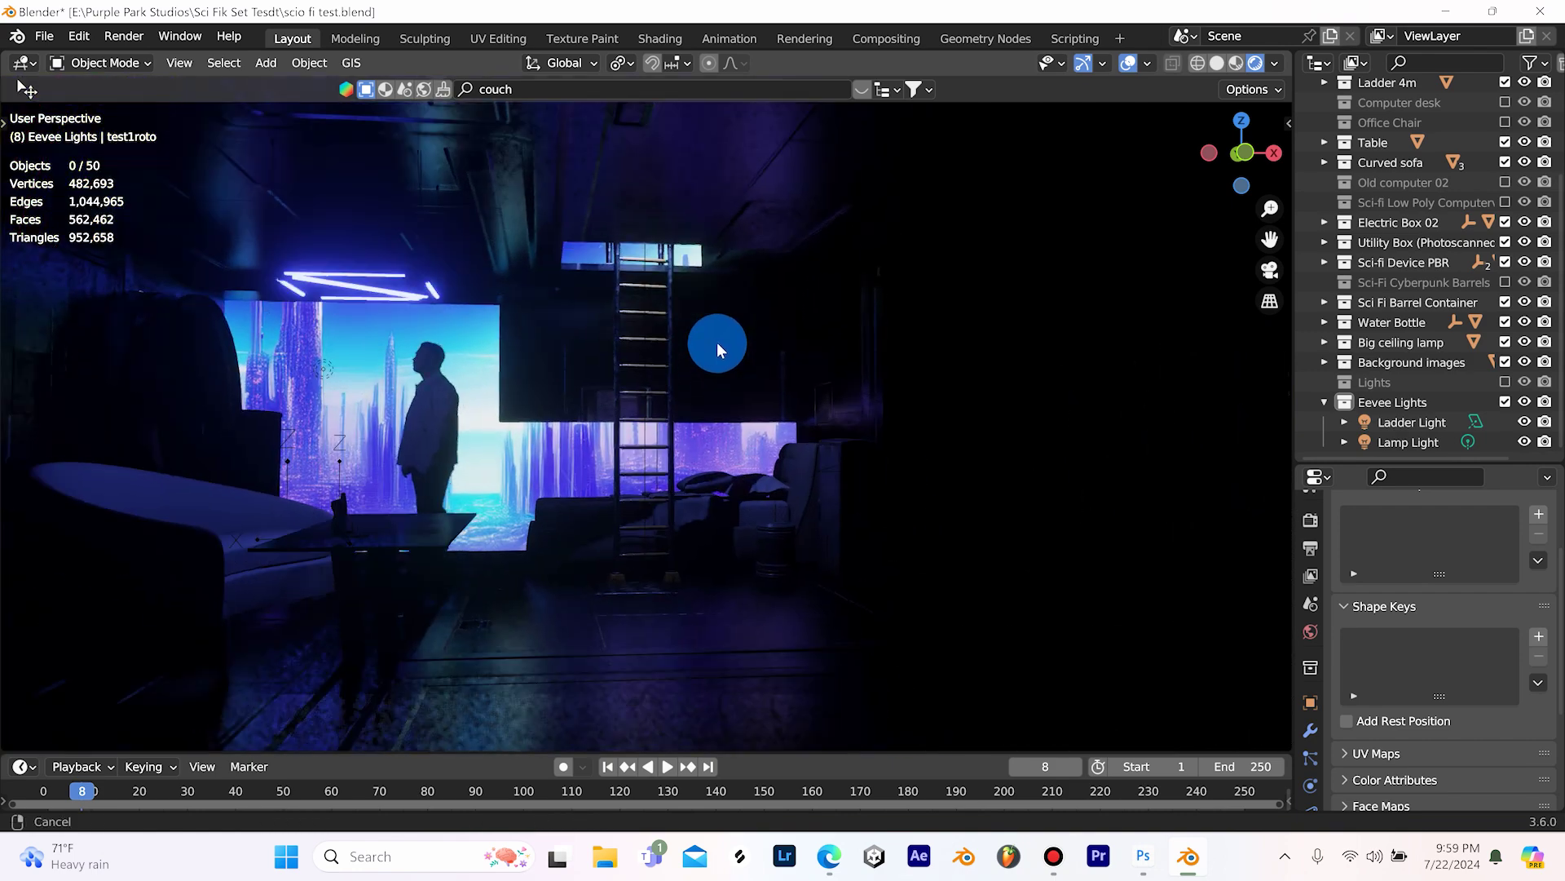